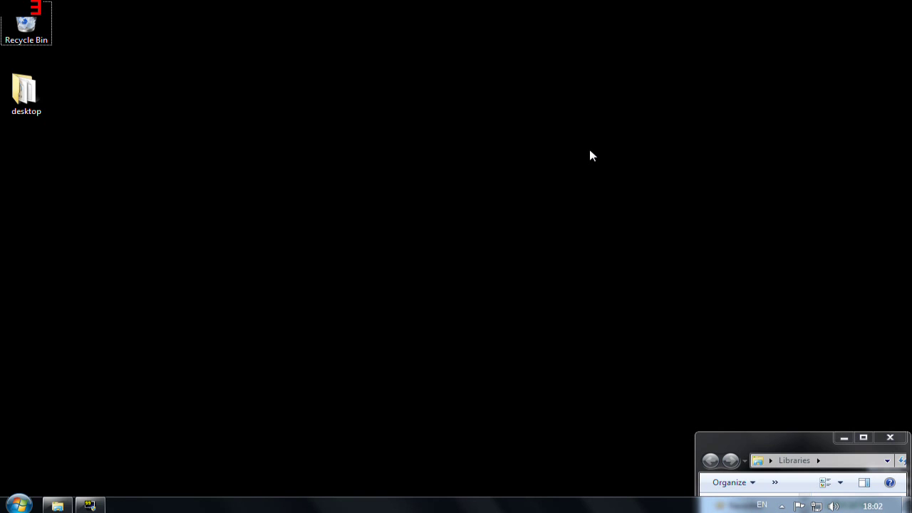
Open Mozilla Firefox and search Google for "facebook massive photo uploader"
{"action": "key", "text": "super"}
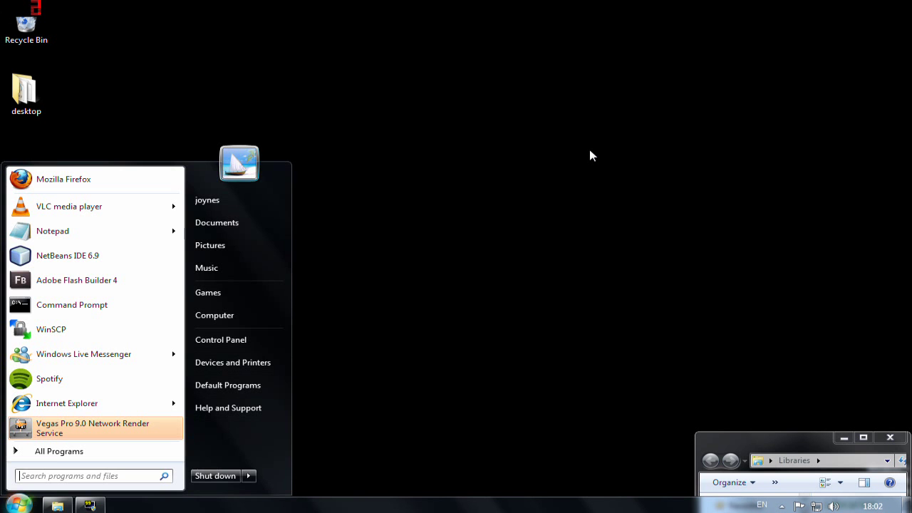
{"action": "type", "text": "firefox"}
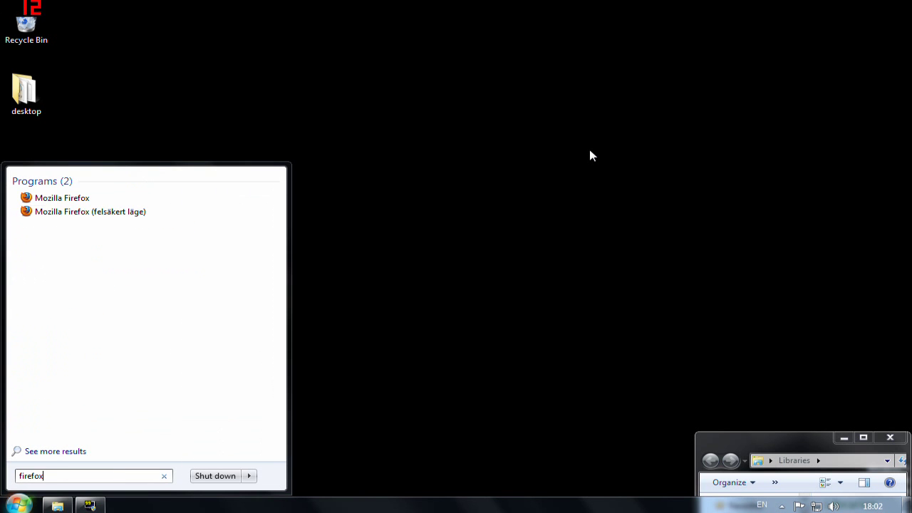
{"action": "key", "text": "Return"}
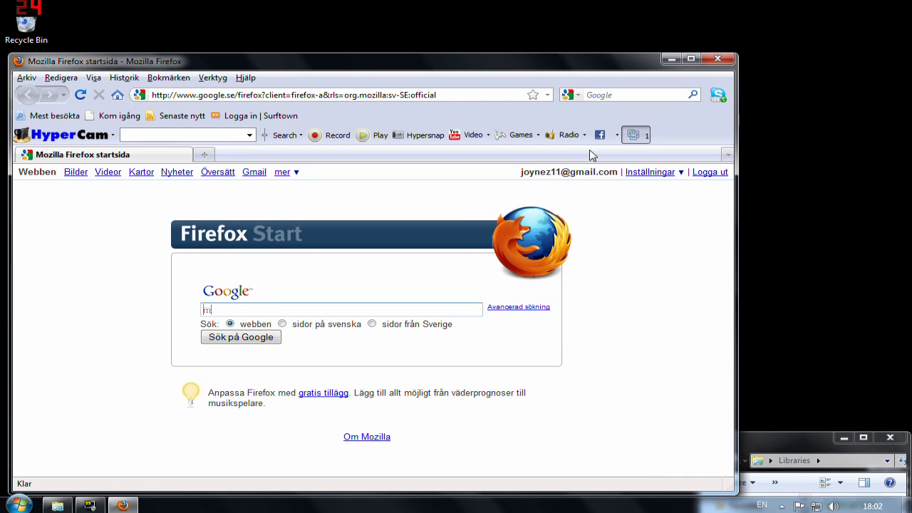
{"action": "type", "text": "massive photo"}
{"action": "key", "text": "Down"}
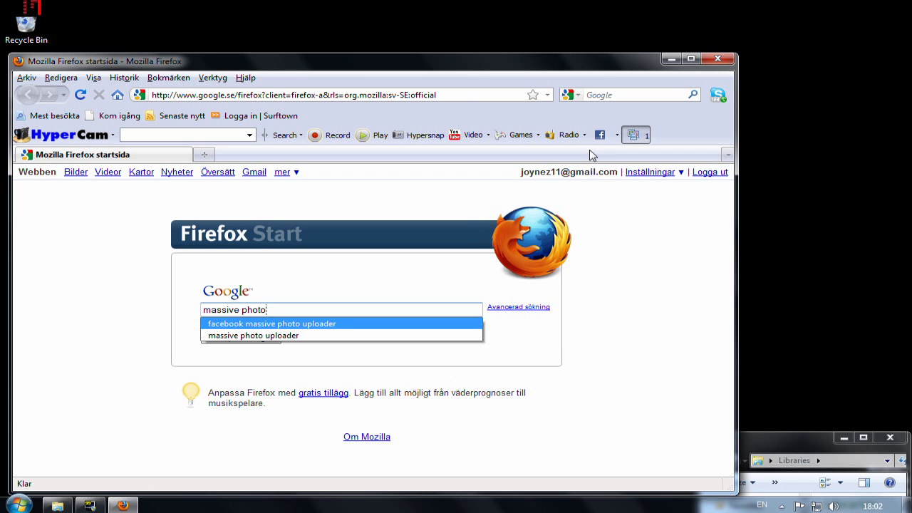
{"action": "key", "text": "Return"}
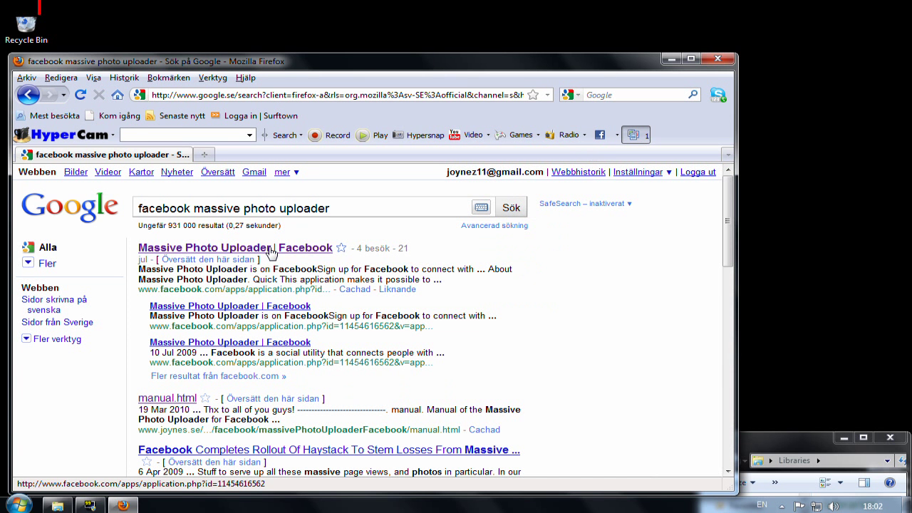
Open the Massive Photo Uploader application page on Facebook from the search results and show its Info section
{"action": "left_click", "coordinate": [267, 250]}
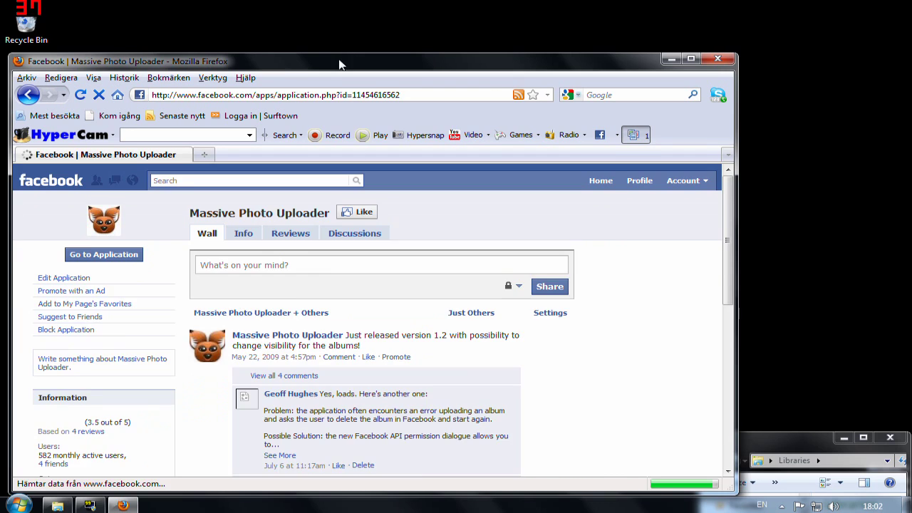
{"action": "left_click_drag", "start_coordinate": [338, 63], "coordinate": [368, 44]}
{"action": "scroll", "coordinate": [356, 311], "scroll_direction": "down", "scroll_amount": 2}
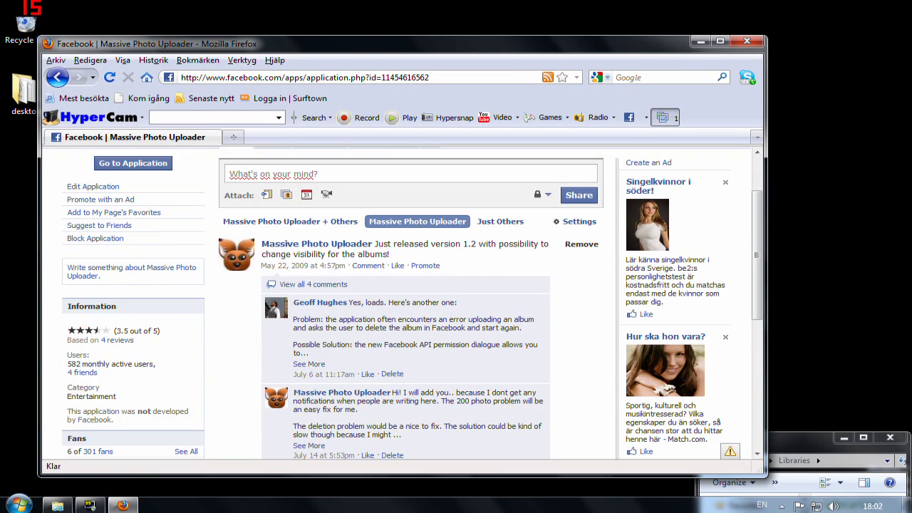
{"action": "scroll", "coordinate": [356, 312], "scroll_direction": "up", "scroll_amount": 2}
{"action": "left_click_drag", "start_coordinate": [287, 48], "coordinate": [288, 43]}
{"action": "left_click", "coordinate": [273, 212]}
Download the application from the Setup section, save MassivePhotoUploader.zip to disk, and close the downloads window
{"action": "scroll", "coordinate": [317, 249], "scroll_direction": "down", "scroll_amount": 4}
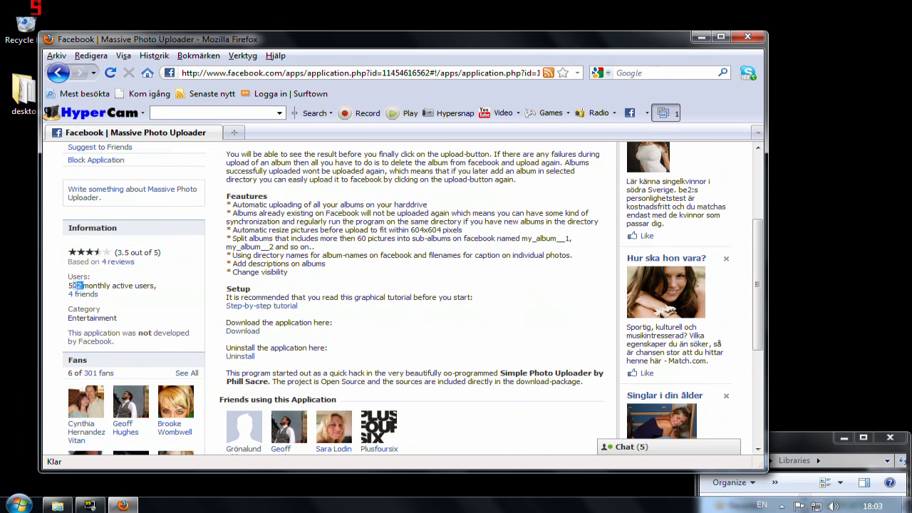
{"action": "left_click", "coordinate": [242, 330]}
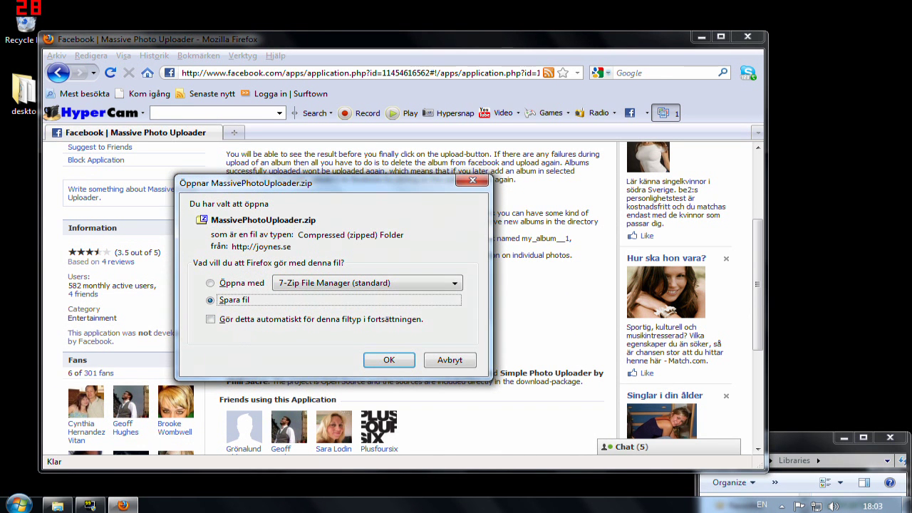
{"action": "left_click_drag", "start_coordinate": [340, 177], "coordinate": [409, 161]}
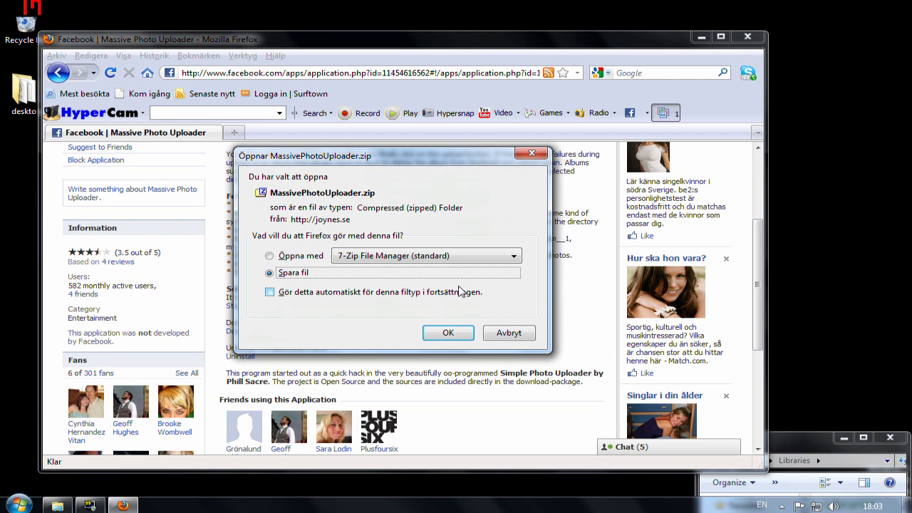
{"action": "left_click", "coordinate": [448, 332]}
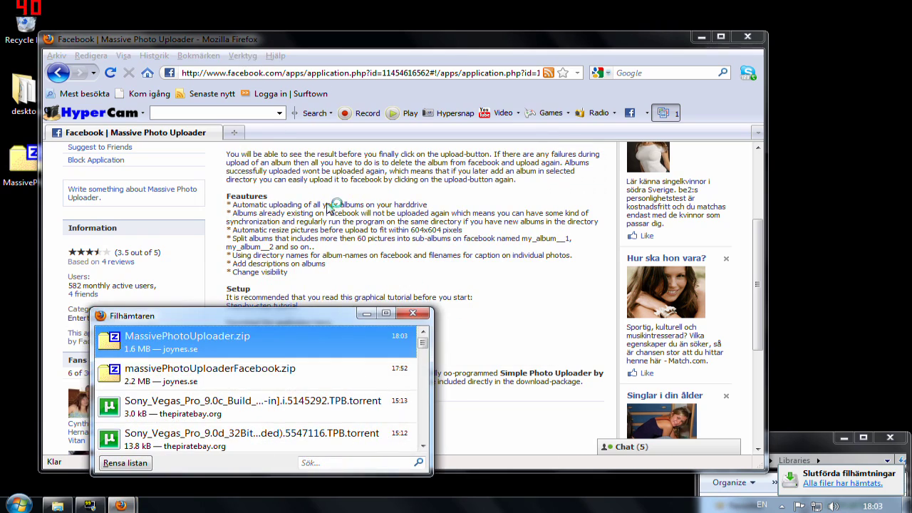
{"action": "left_click", "coordinate": [419, 315]}
Extract MassivePhotoUploader.zip on the desktop with 7-Zip into its own MassivePhotoUploader folder
{"action": "left_click_drag", "start_coordinate": [238, 41], "coordinate": [346, 46]}
{"action": "left_click", "coordinate": [35, 173]}
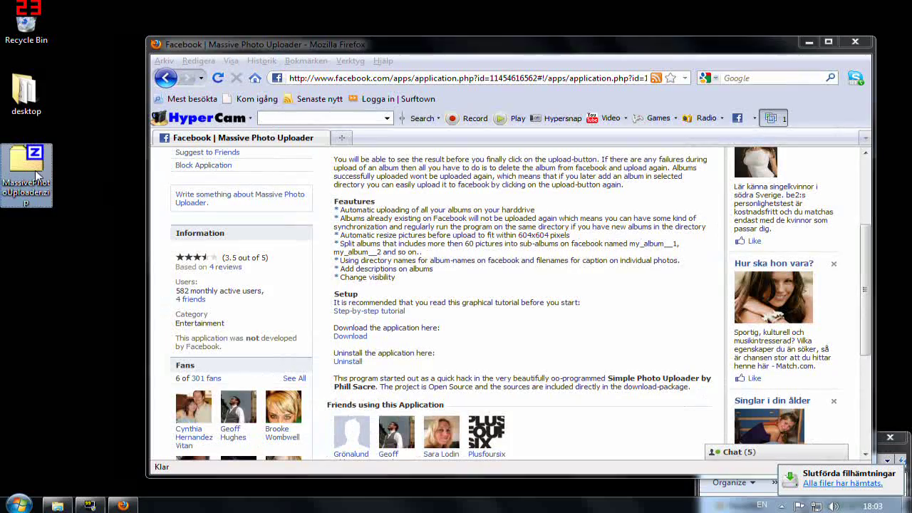
{"action": "right_click", "coordinate": [41, 194]}
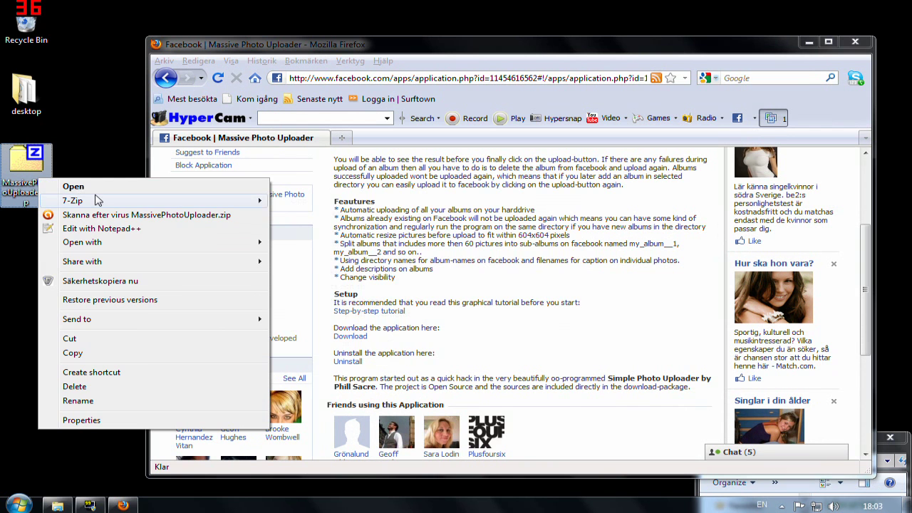
{"action": "mouse_move", "coordinate": [97, 202]}
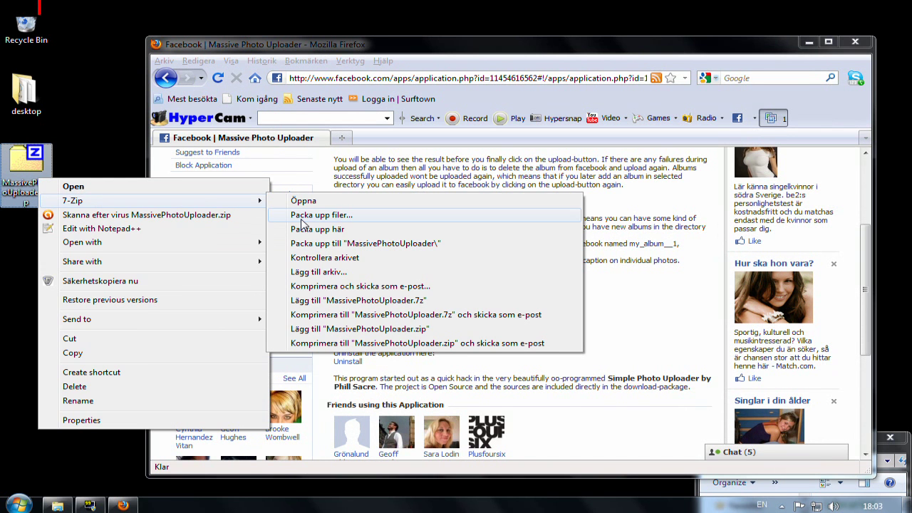
{"action": "left_click", "coordinate": [315, 244]}
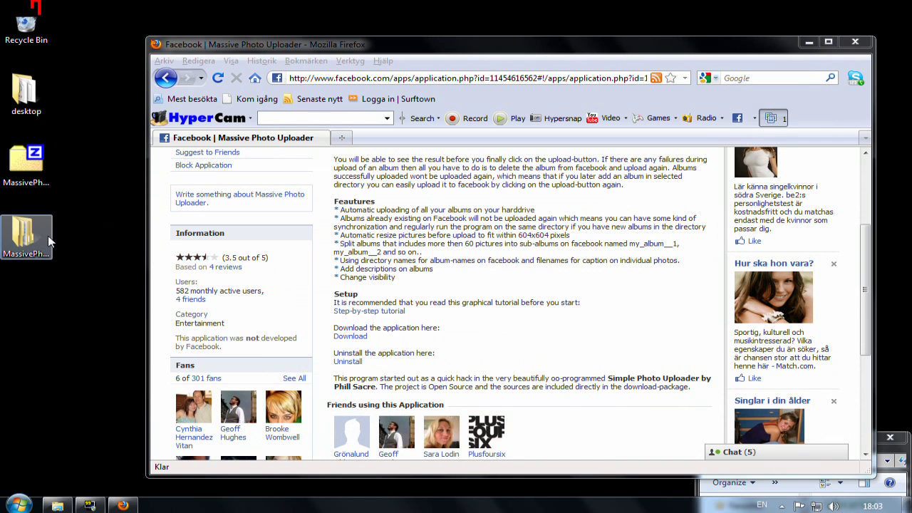
Close Firefox and open the extracted MassivePhotoUploader folder and the subfolder of the same name inside it
{"action": "left_click", "coordinate": [196, 48]}
{"action": "key", "text": "alt+F4"}
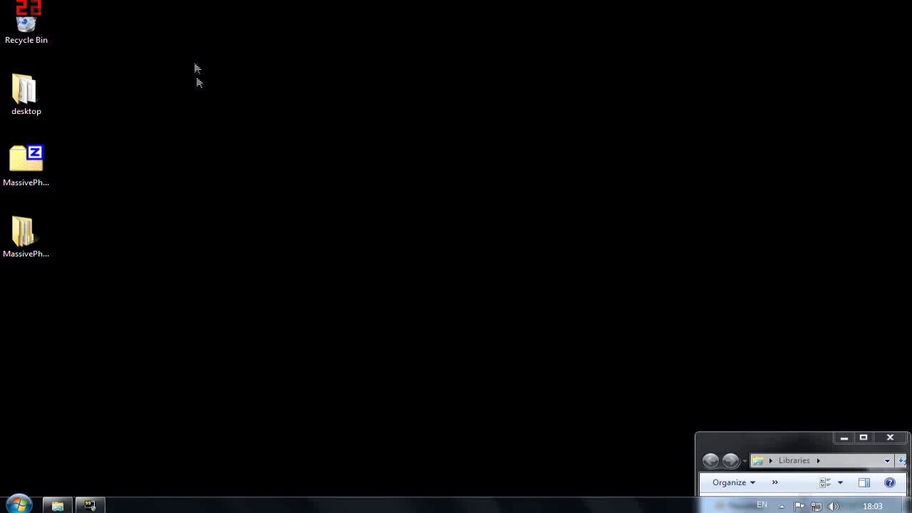
{"action": "left_click", "coordinate": [22, 247]}
{"action": "double_click", "coordinate": [36, 251]}
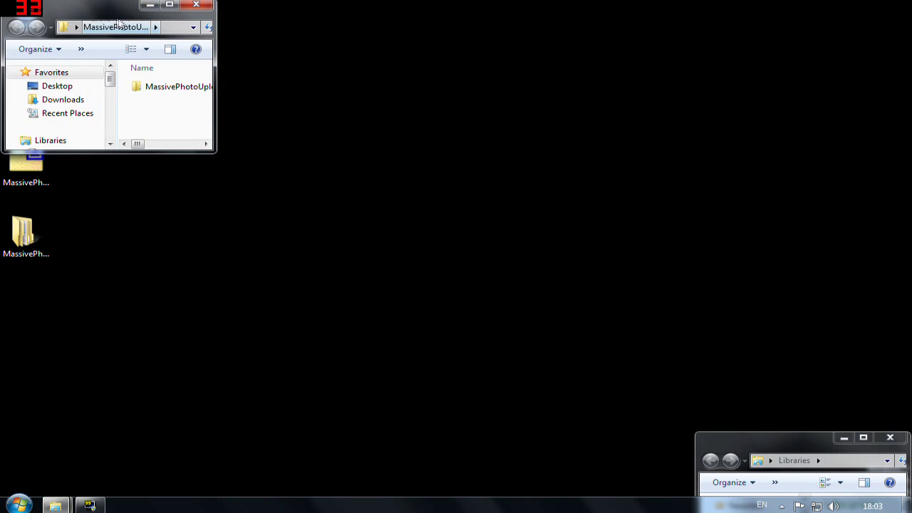
{"action": "left_click_drag", "start_coordinate": [212, 151], "coordinate": [489, 362]}
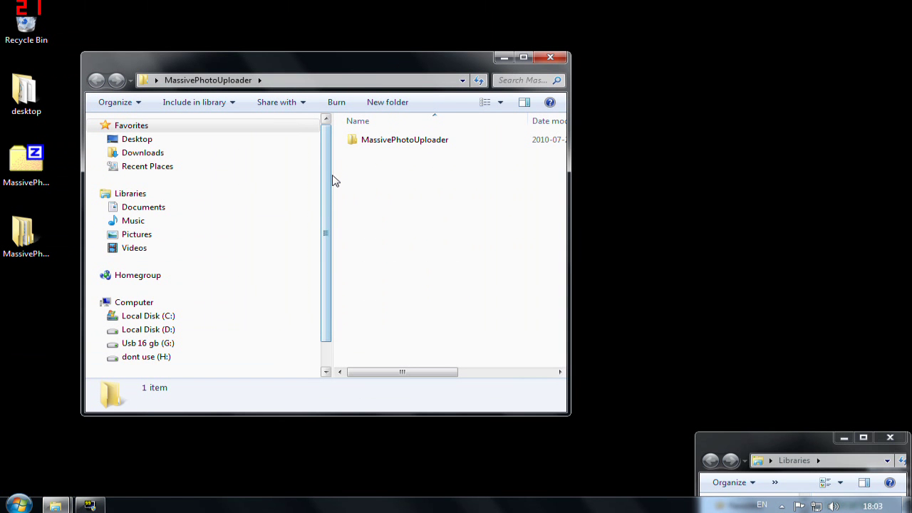
{"action": "left_click_drag", "start_coordinate": [332, 177], "coordinate": [238, 182]}
{"action": "double_click", "coordinate": [287, 141]}
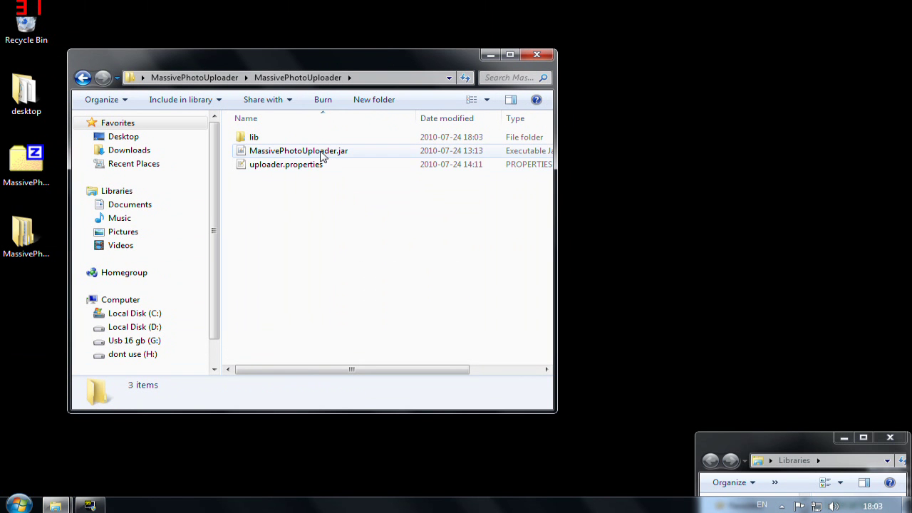
Launch Massive Photo Uploader from MassivePhotoUploader.jar and move its window clear of the folder window
{"action": "left_click_drag", "start_coordinate": [333, 65], "coordinate": [341, 69]}
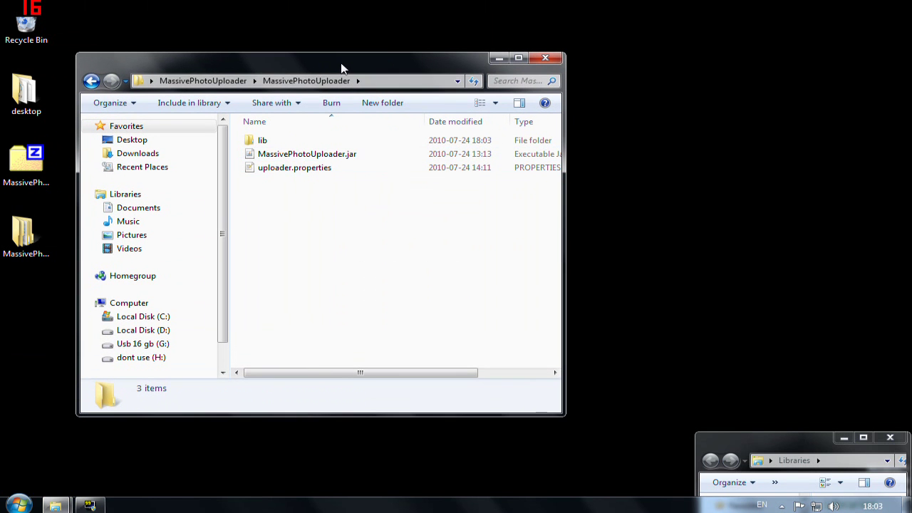
{"action": "left_click", "coordinate": [330, 157]}
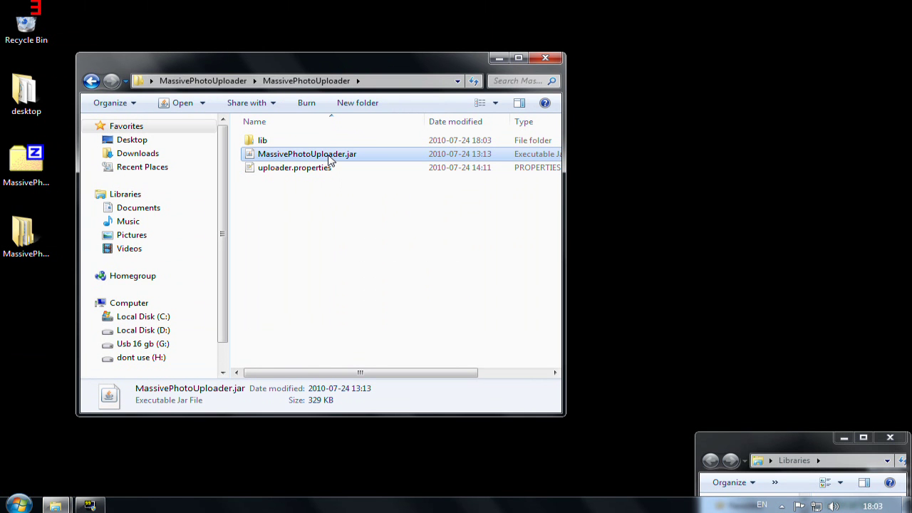
{"action": "double_click", "coordinate": [330, 158]}
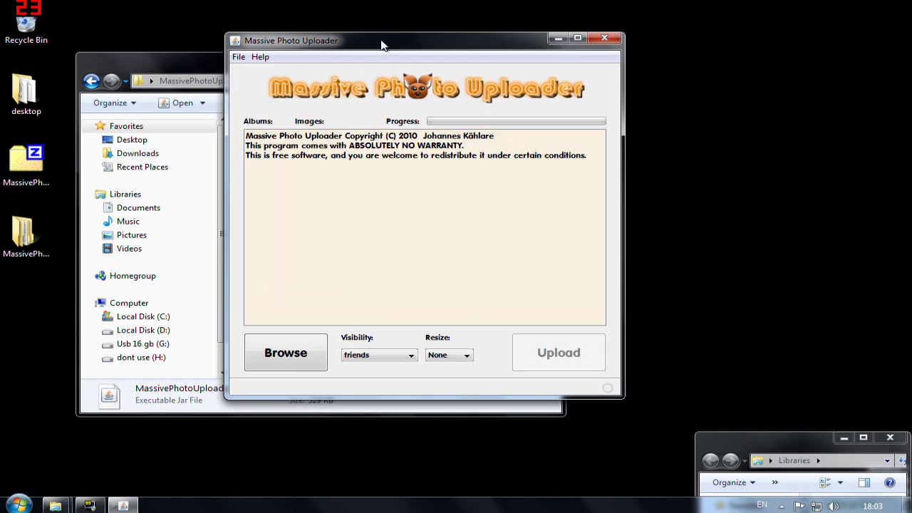
{"action": "left_click_drag", "start_coordinate": [381, 45], "coordinate": [421, 87]}
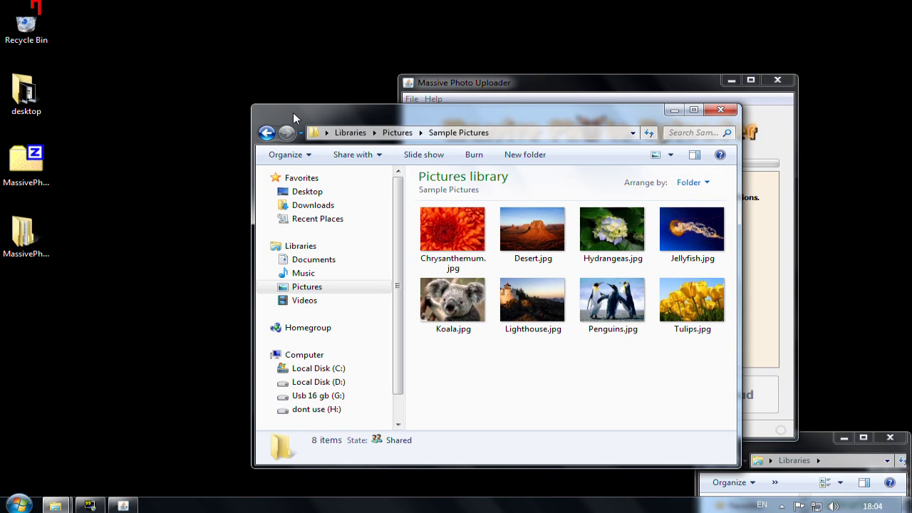
Create a new folder on the desktop named My Albums
{"action": "left_click_drag", "start_coordinate": [293, 112], "coordinate": [354, 113]}
{"action": "right_click", "coordinate": [165, 206]}
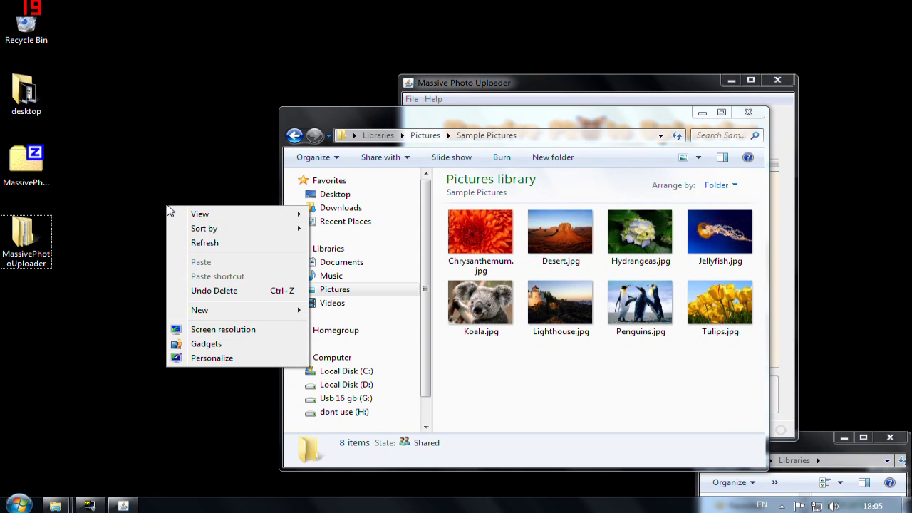
{"action": "mouse_move", "coordinate": [224, 311]}
{"action": "left_click", "coordinate": [337, 311]}
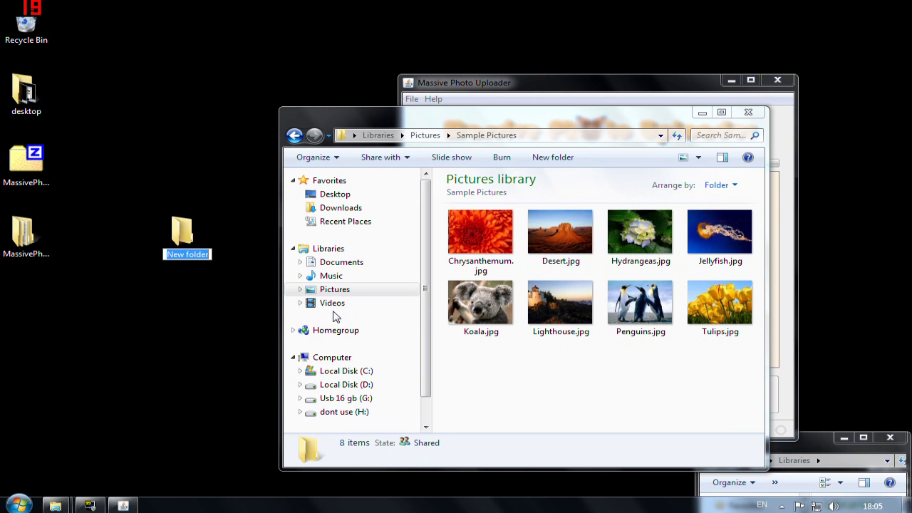
{"action": "type", "text": "My Albumes"}
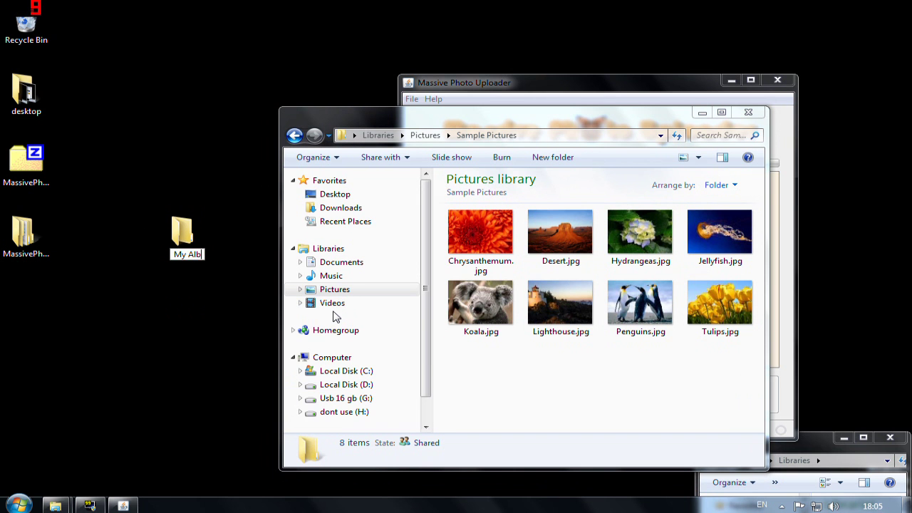
{"action": "key", "text": "BackSpace"}
{"action": "key", "text": "BackSpace"}
{"action": "type", "text": "s"}
{"action": "key", "text": "Return"}
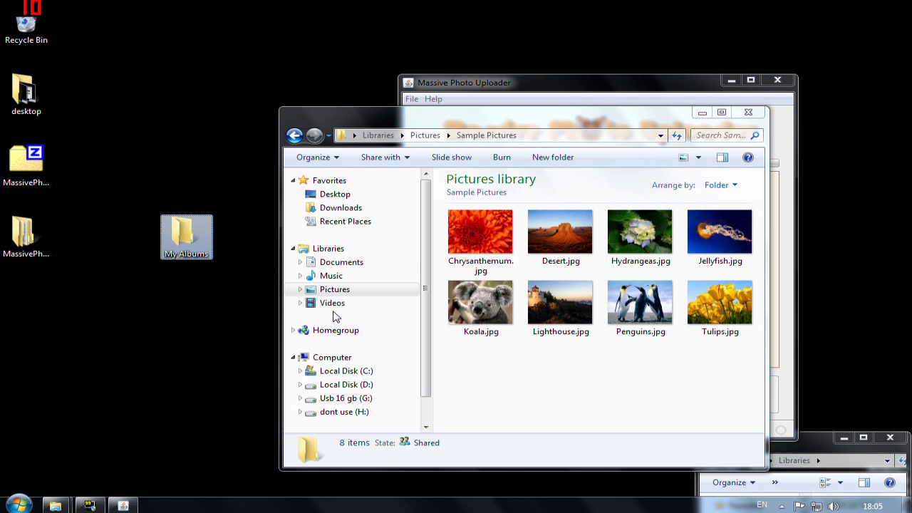
Open the My Albums folder and create the album folders Hello friends, My holiday and Super pictures of me
{"action": "key", "text": "Return"}
{"action": "right_click", "coordinate": [301, 219]}
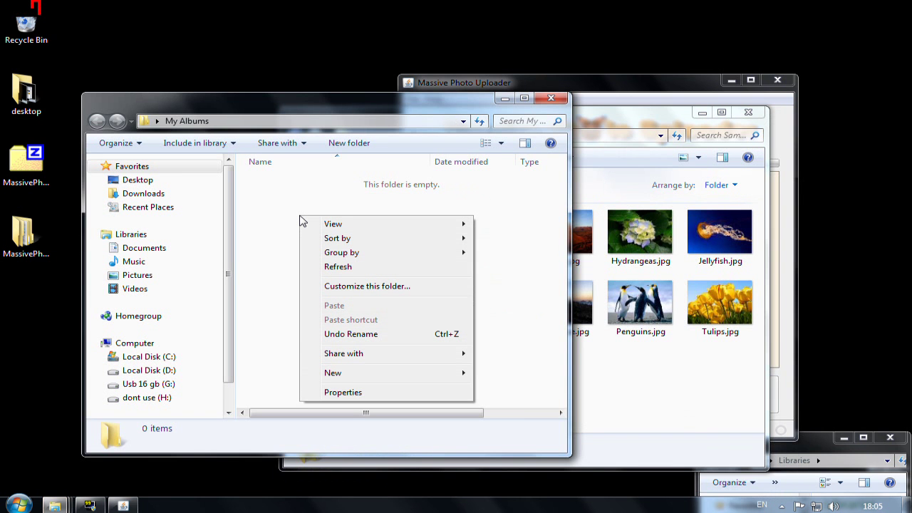
{"action": "mouse_move", "coordinate": [345, 378]}
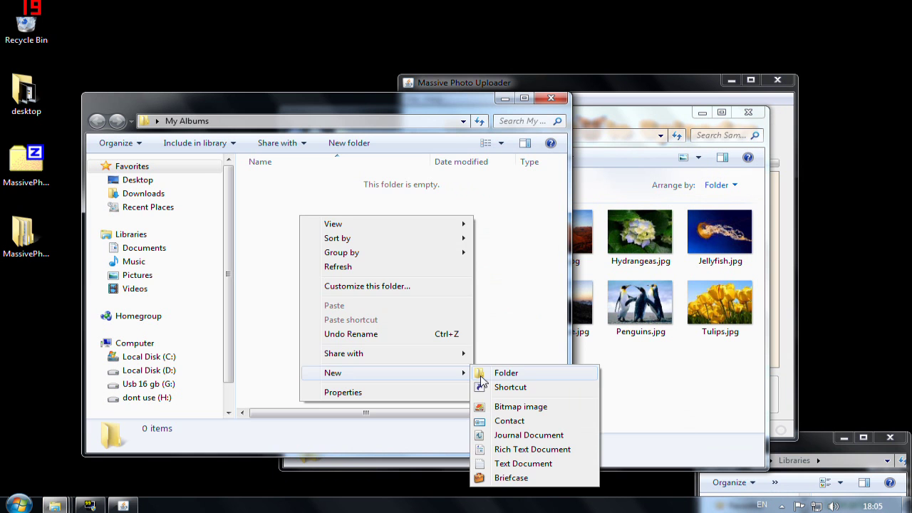
{"action": "left_click", "coordinate": [505, 372]}
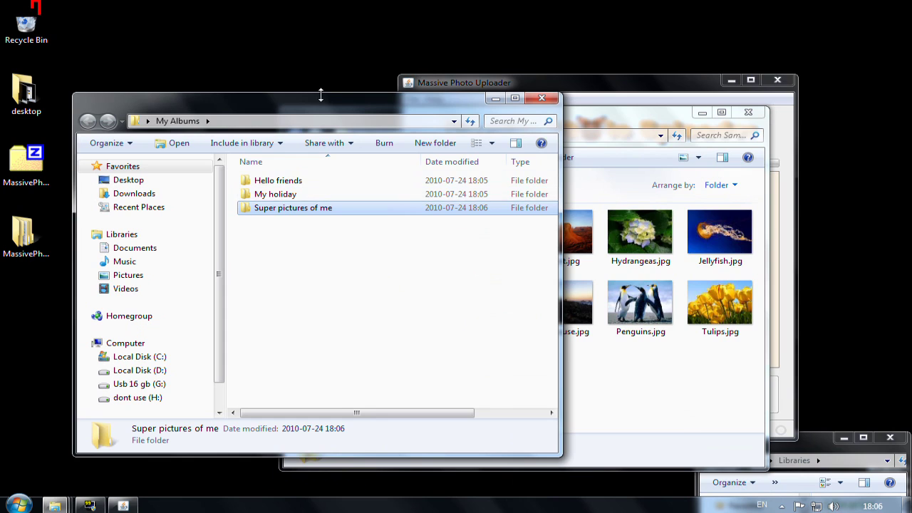
Arrange the My Albums and Sample Pictures windows so both are accessible, and open the Hello friends folder
{"action": "left_click_drag", "start_coordinate": [553, 77], "coordinate": [727, 82]}
{"action": "left_click_drag", "start_coordinate": [477, 99], "coordinate": [428, 97]}
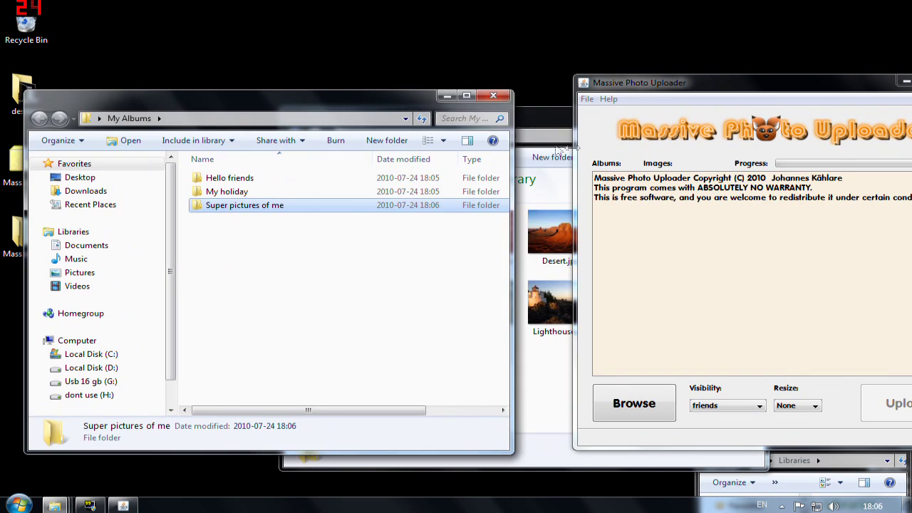
{"action": "left_click", "coordinate": [550, 132]}
{"action": "left_click", "coordinate": [278, 97]}
{"action": "double_click", "coordinate": [223, 178]}
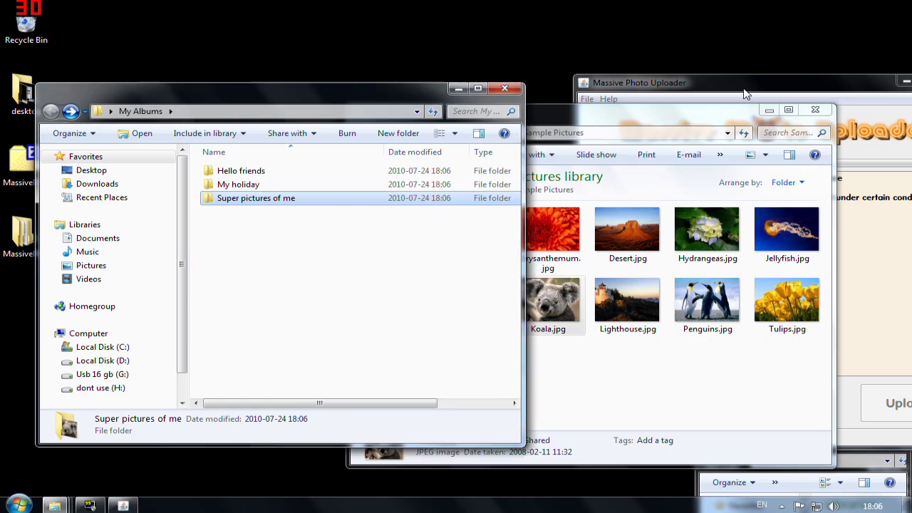
Bring the Massive Photo Uploader window to the front, enlarge it and reposition it on the desktop
{"action": "left_click_drag", "start_coordinate": [745, 90], "coordinate": [463, 78]}
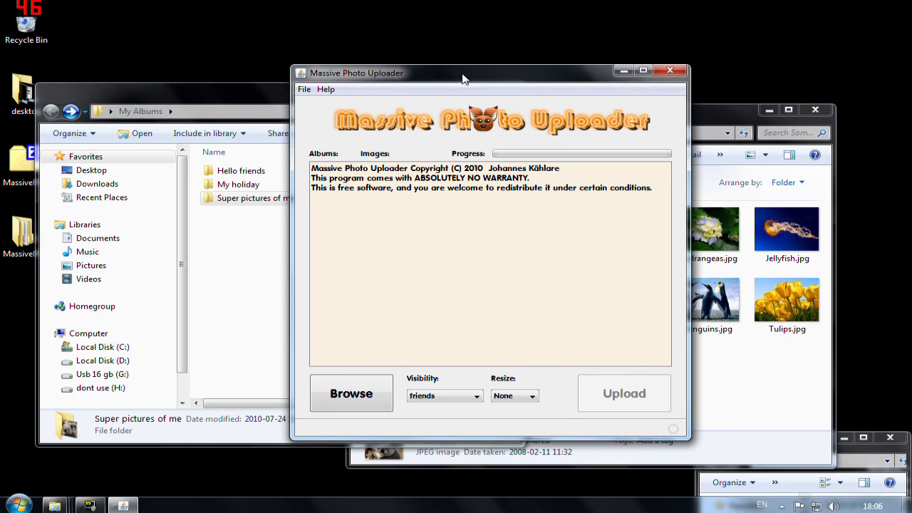
{"action": "left_click_drag", "start_coordinate": [463, 78], "coordinate": [452, 76]}
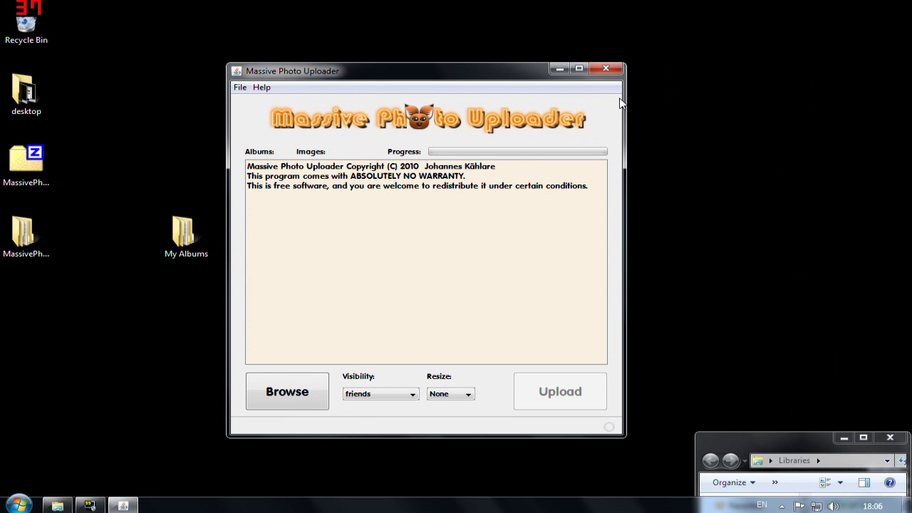
{"action": "left_click_drag", "start_coordinate": [625, 435], "coordinate": [787, 487]}
{"action": "left_click_drag", "start_coordinate": [578, 74], "coordinate": [464, 30]}
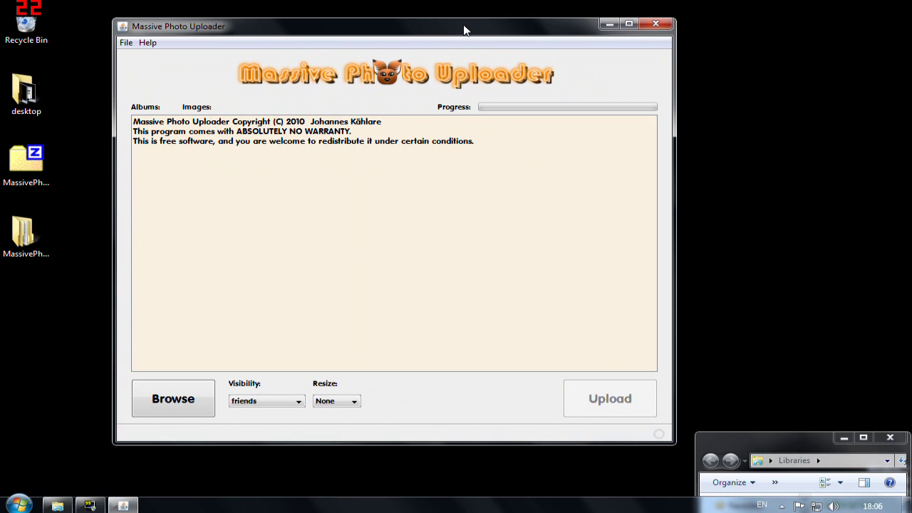
Enlarge the Massive Photo Uploader window and load the My Albums folder from the desktop
{"action": "left_click_drag", "start_coordinate": [675, 442], "coordinate": [749, 474]}
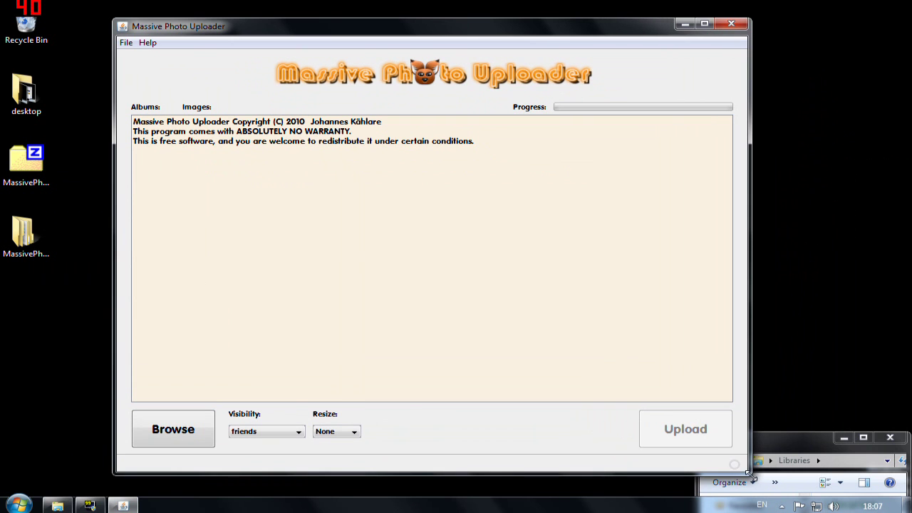
{"action": "left_click", "coordinate": [189, 433]}
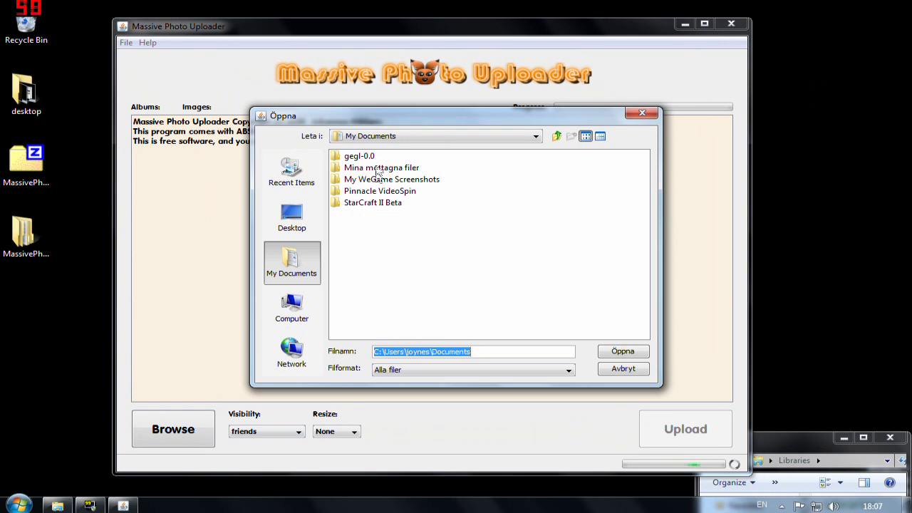
{"action": "left_click", "coordinate": [369, 139]}
{"action": "scroll", "coordinate": [399, 164], "scroll_direction": "up", "scroll_amount": 2}
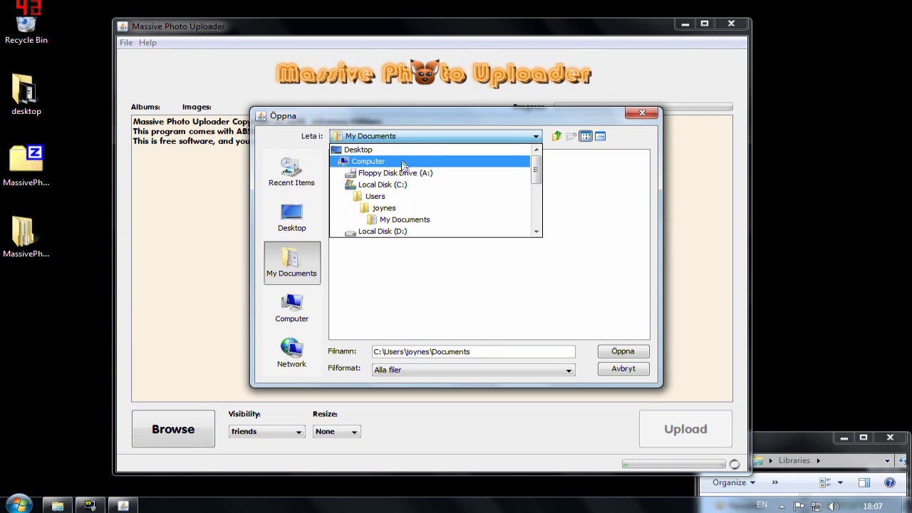
{"action": "left_click", "coordinate": [382, 151]}
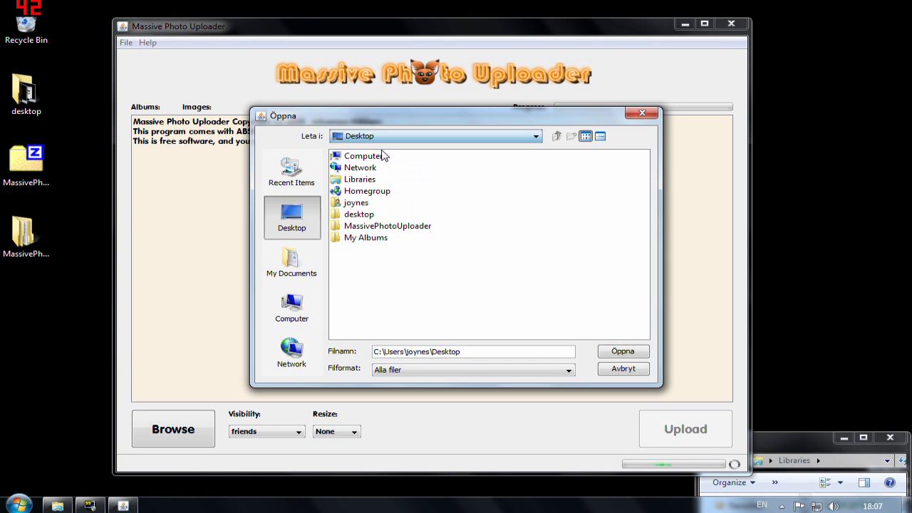
{"action": "double_click", "coordinate": [378, 242]}
{"action": "left_click_drag", "start_coordinate": [427, 114], "coordinate": [420, 118]}
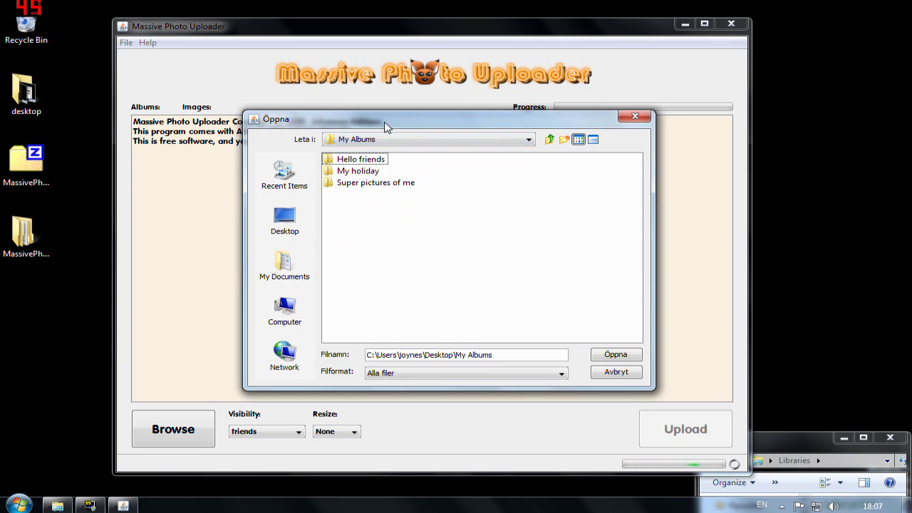
{"action": "left_click", "coordinate": [612, 356]}
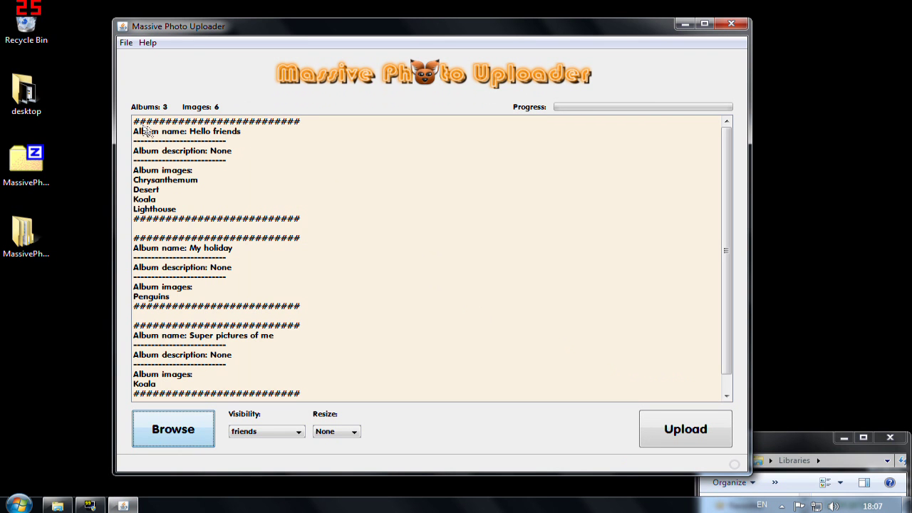
Examine the listing block of each loaded album: Hello friends, My holiday and Super pictures of me
{"action": "left_click_drag", "start_coordinate": [139, 123], "coordinate": [301, 123]}
{"action": "left_click", "coordinate": [288, 155]}
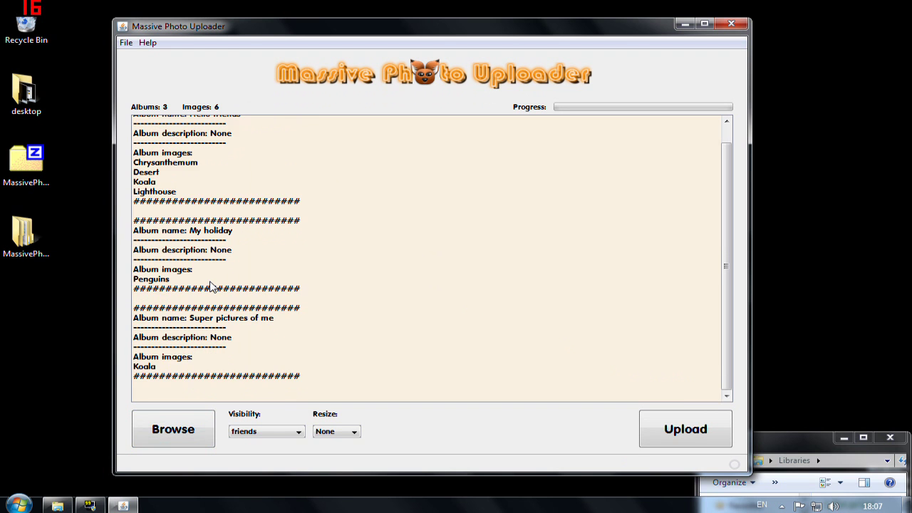
{"action": "left_click_drag", "start_coordinate": [138, 122], "coordinate": [339, 236]}
{"action": "left_click", "coordinate": [183, 258]}
{"action": "left_click_drag", "start_coordinate": [134, 238], "coordinate": [315, 306]}
{"action": "scroll", "coordinate": [317, 327], "scroll_direction": "down", "scroll_amount": 1}
{"action": "left_click", "coordinate": [185, 299]}
{"action": "left_click_drag", "start_coordinate": [135, 306], "coordinate": [324, 375]}
{"action": "left_click", "coordinate": [301, 309]}
{"action": "scroll", "coordinate": [301, 309], "scroll_direction": "up", "scroll_amount": 1}
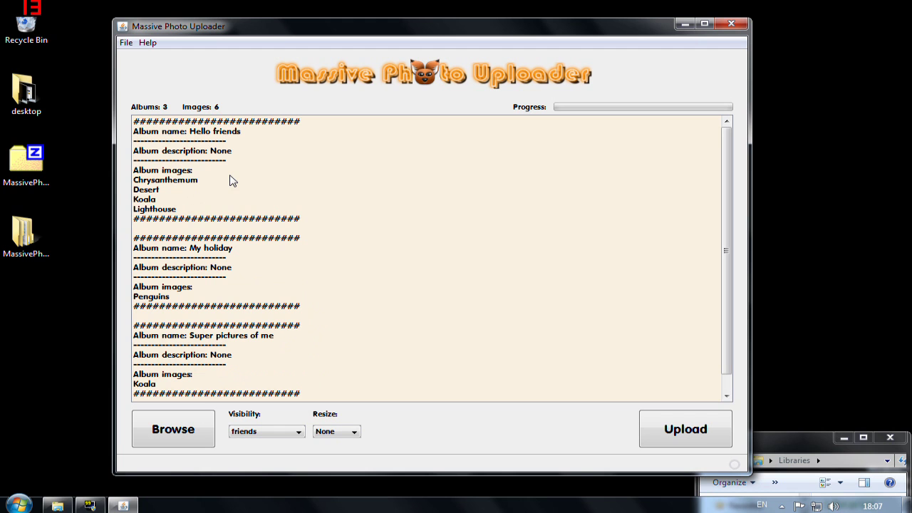
Check the names, descriptions and image entries of the listed albums, along with the album and image totals
{"action": "left_click_drag", "start_coordinate": [138, 131], "coordinate": [240, 131]}
{"action": "left_click", "coordinate": [222, 133]}
{"action": "left_click", "coordinate": [236, 154]}
{"action": "triple_click", "coordinate": [236, 154]}
{"action": "left_click", "coordinate": [235, 155]}
{"action": "triple_click", "coordinate": [281, 250]}
{"action": "left_click", "coordinate": [239, 247]}
{"action": "triple_click", "coordinate": [240, 250]}
{"action": "left_click", "coordinate": [249, 256]}
{"action": "left_click_drag", "start_coordinate": [185, 335], "coordinate": [282, 343]}
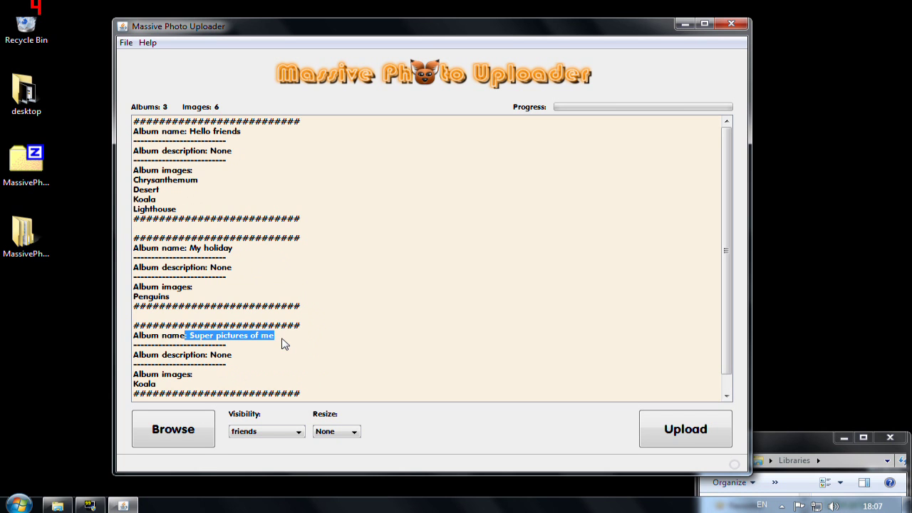
{"action": "left_click", "coordinate": [314, 344]}
{"action": "left_click_drag", "start_coordinate": [156, 384], "coordinate": [136, 385]}
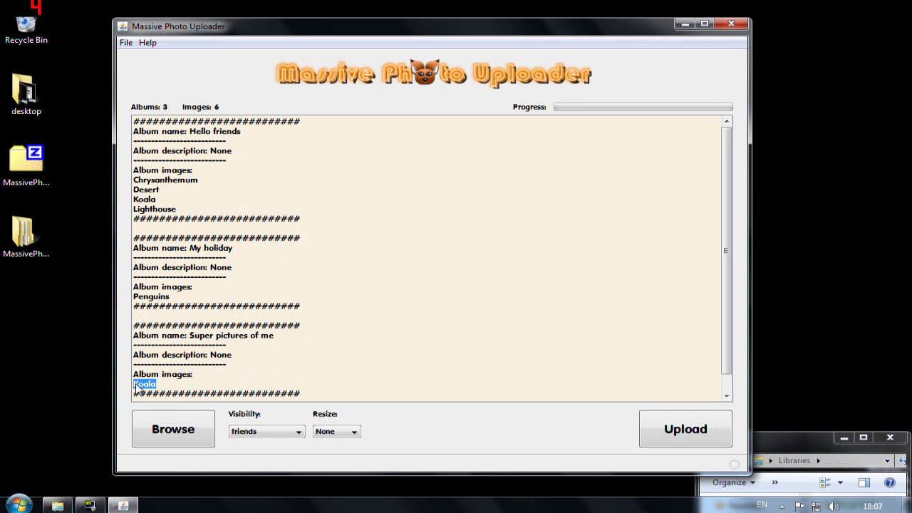
{"action": "left_click", "coordinate": [285, 343]}
{"action": "mouse_move", "coordinate": [220, 112]}
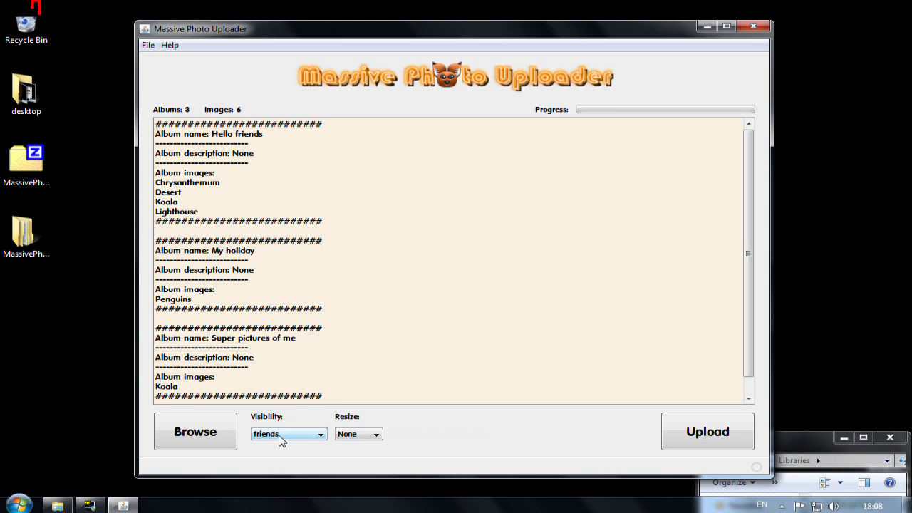
Set the visibility of the albums to everyone
{"action": "left_click", "coordinate": [280, 436]}
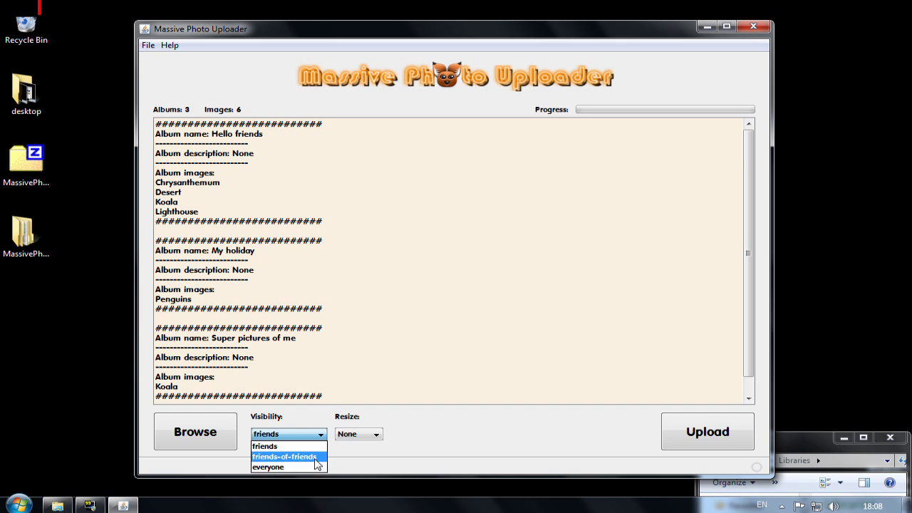
{"action": "left_click", "coordinate": [294, 433]}
{"action": "left_click", "coordinate": [292, 434]}
{"action": "left_click", "coordinate": [295, 466]}
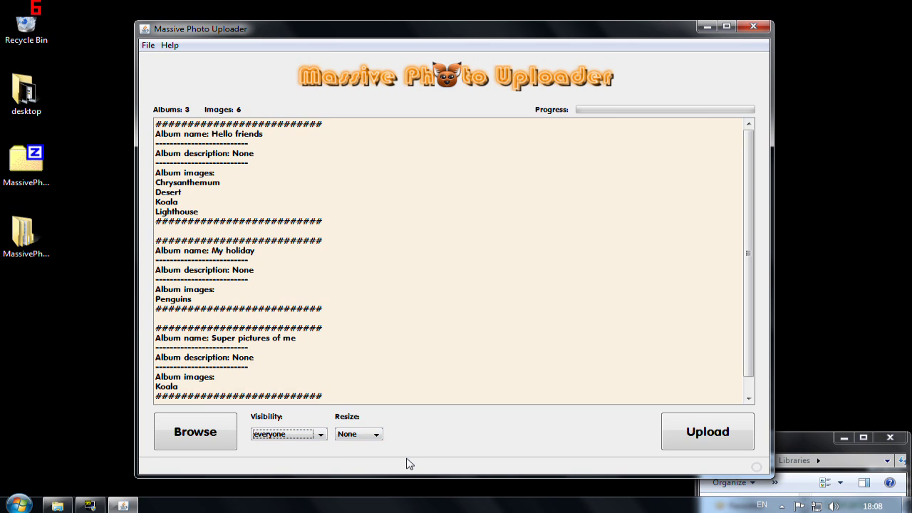
Look through the available resize sizes for the images and choose None
{"action": "left_click_drag", "start_coordinate": [182, 387], "coordinate": [157, 375]}
{"action": "left_click", "coordinate": [252, 370]}
{"action": "left_click", "coordinate": [370, 441]}
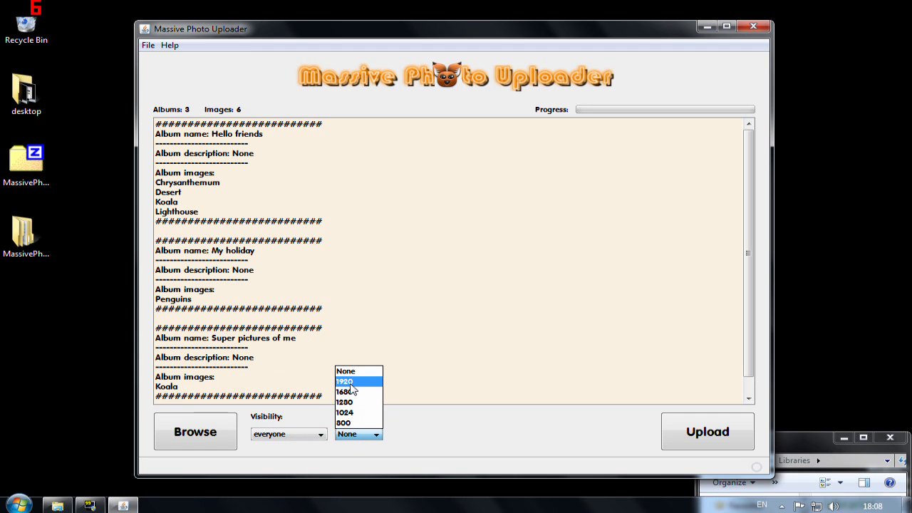
{"action": "key", "text": "Down"}
{"action": "key", "text": "Down"}
{"action": "key", "text": "Down"}
{"action": "key", "text": "Down"}
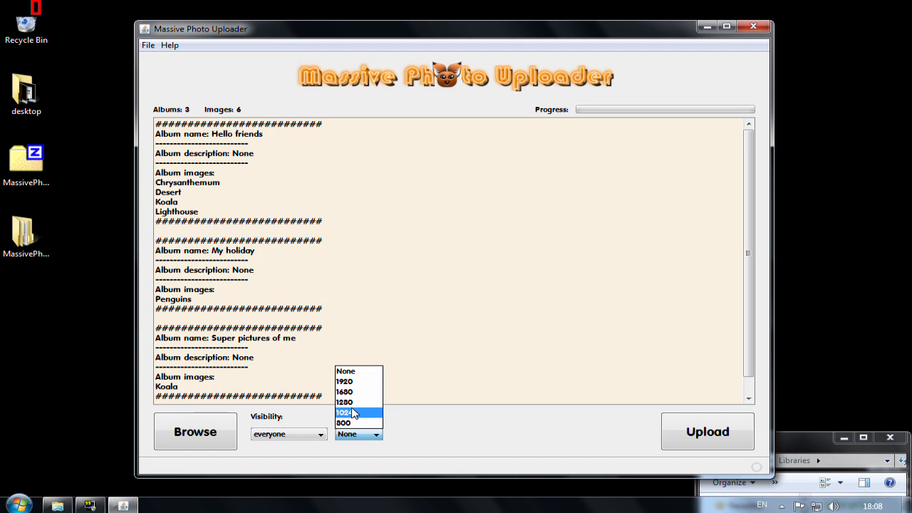
{"action": "key", "text": "Up"}
{"action": "key", "text": "Up"}
{"action": "key", "text": "Up"}
{"action": "key", "text": "Up"}
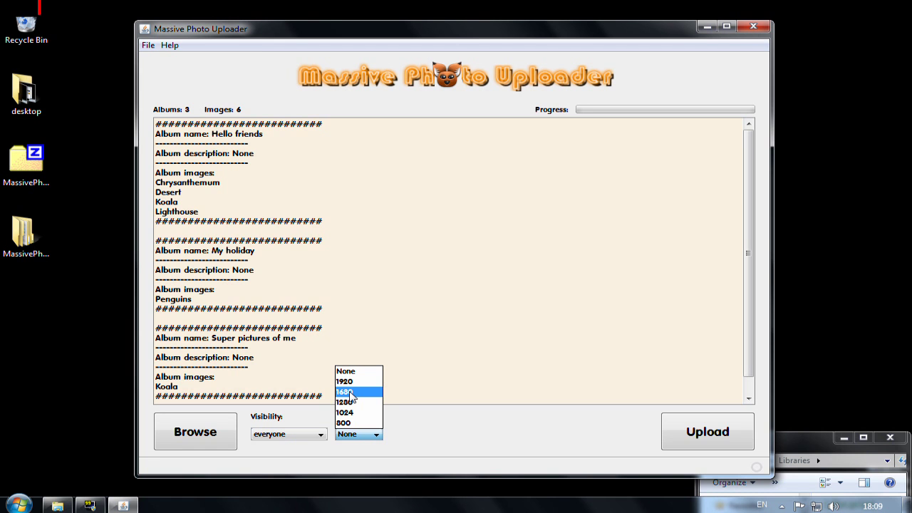
{"action": "left_click", "coordinate": [345, 371]}
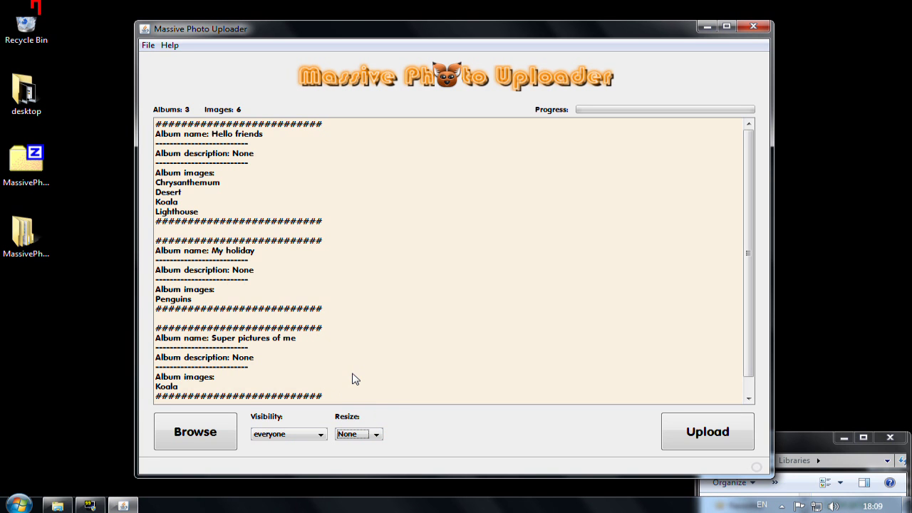
Start uploading the albums and proceed through the first-run setup to open the Facebook authorization page
{"action": "left_click_drag", "start_coordinate": [389, 34], "coordinate": [348, 35]}
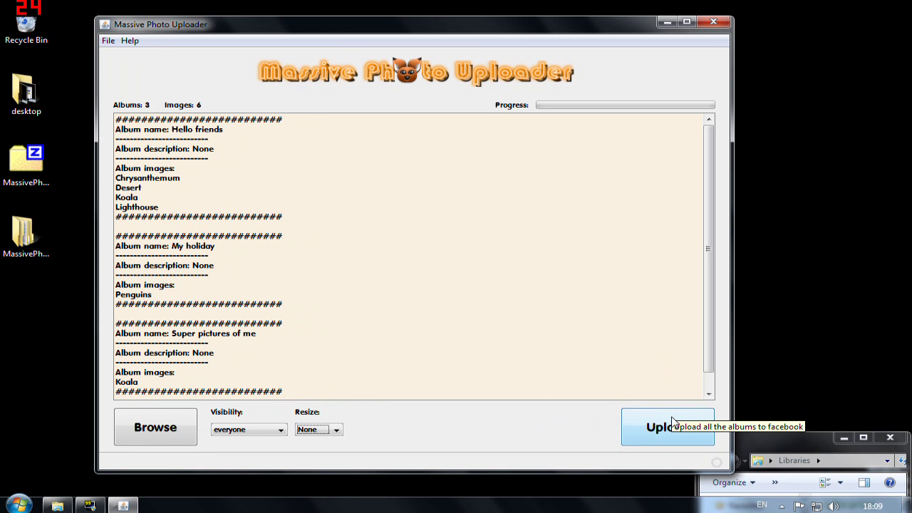
{"action": "left_click", "coordinate": [672, 421]}
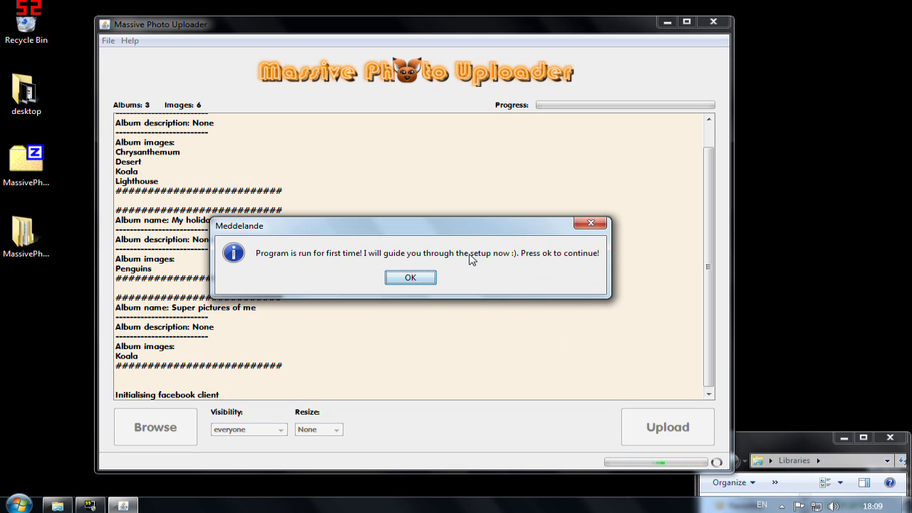
{"action": "left_click", "coordinate": [413, 278]}
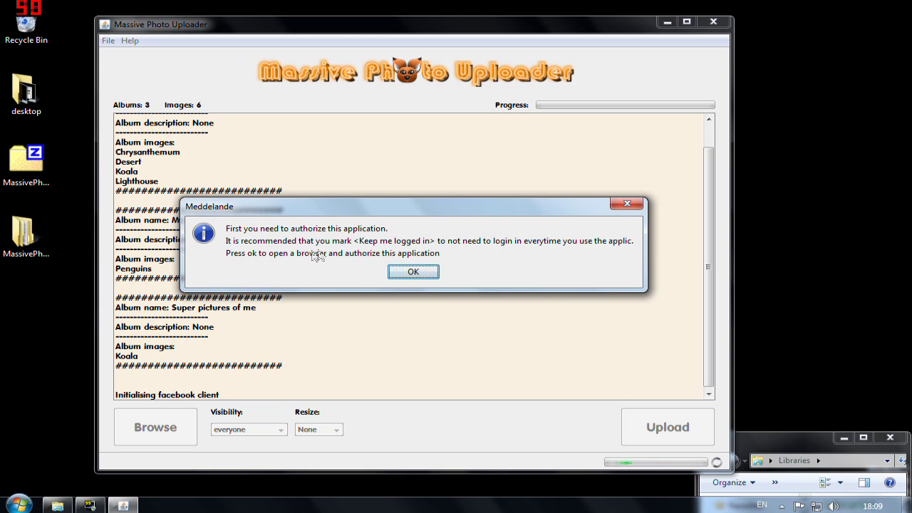
{"action": "left_click", "coordinate": [412, 274]}
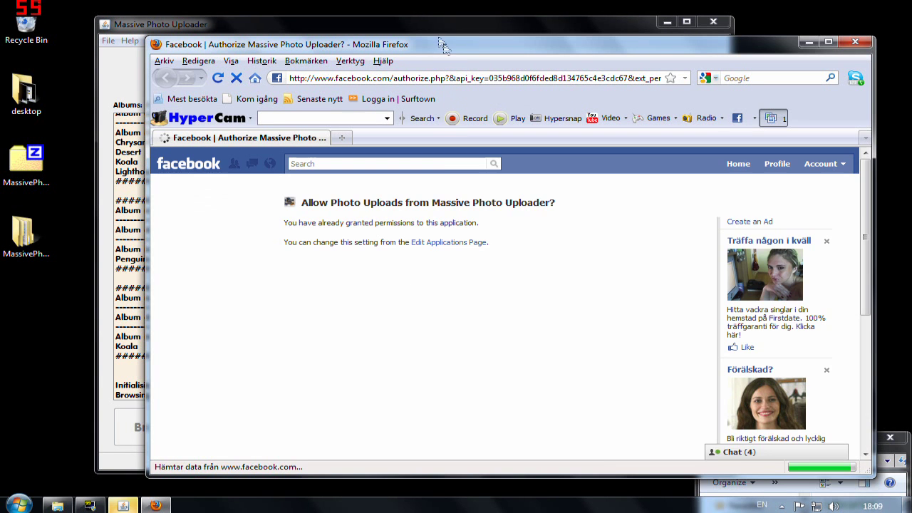
Check the application's permission status, follow the Edit Applications Page link and return to the authorization page
{"action": "left_click_drag", "start_coordinate": [288, 222], "coordinate": [475, 224]}
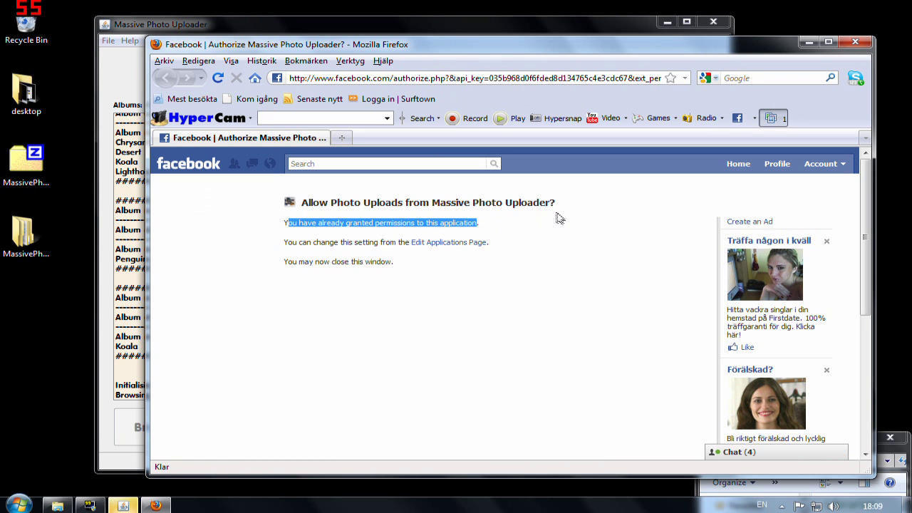
{"action": "left_click", "coordinate": [431, 242]}
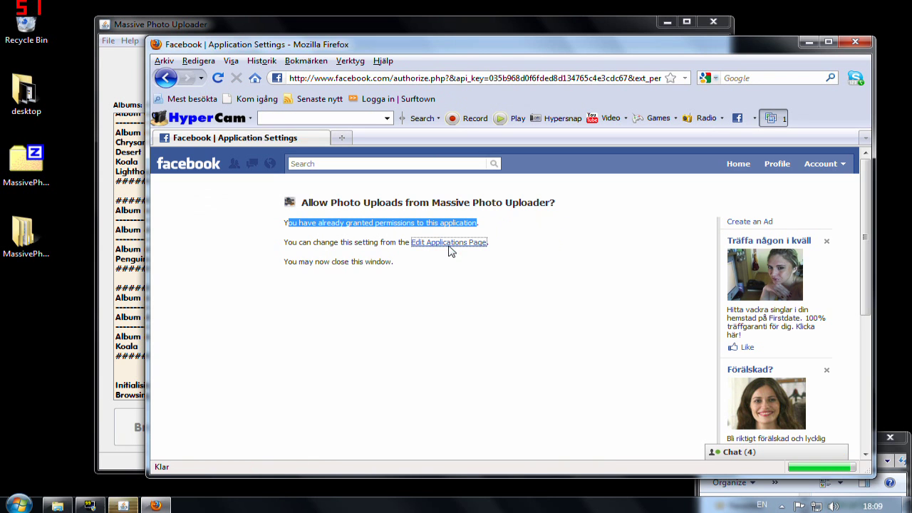
{"action": "left_click", "coordinate": [168, 77]}
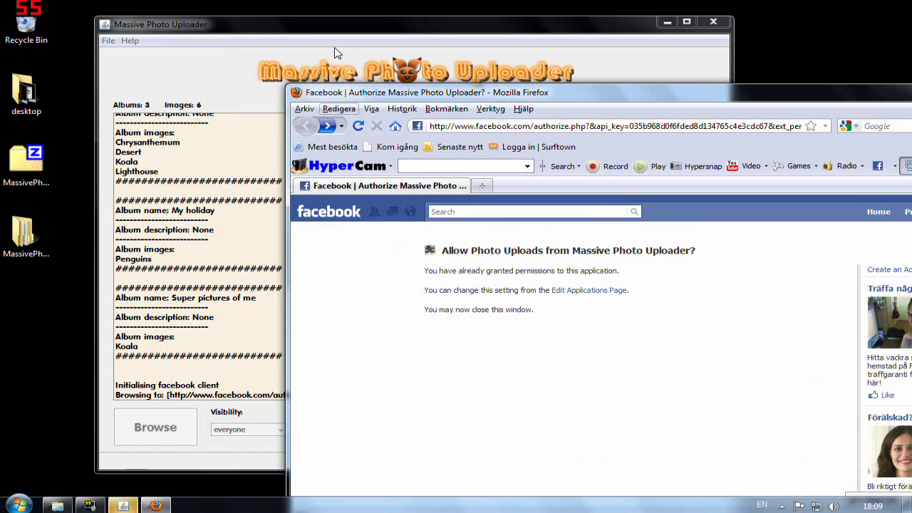
Return to Massive Photo Uploader, confirm the authorization and open the setup page for uploading photos without approval each time
{"action": "left_click", "coordinate": [336, 51]}
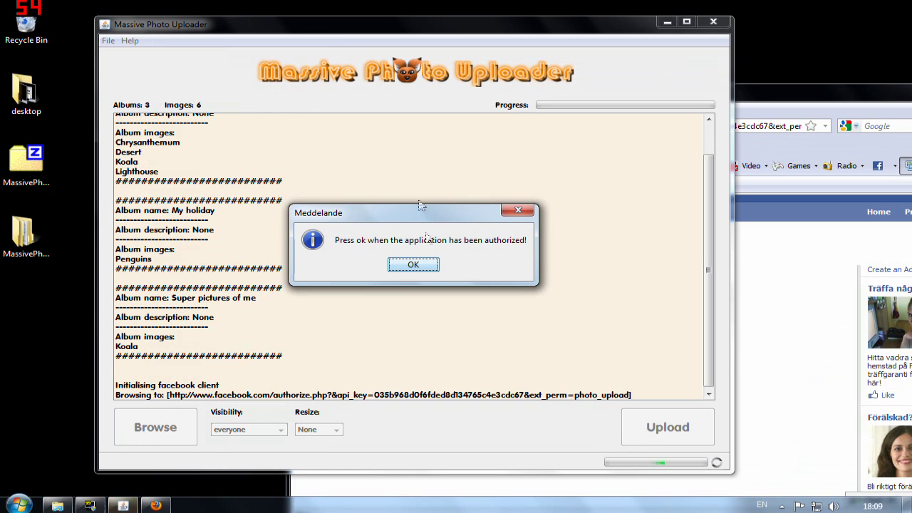
{"action": "left_click_drag", "start_coordinate": [433, 226], "coordinate": [423, 204]}
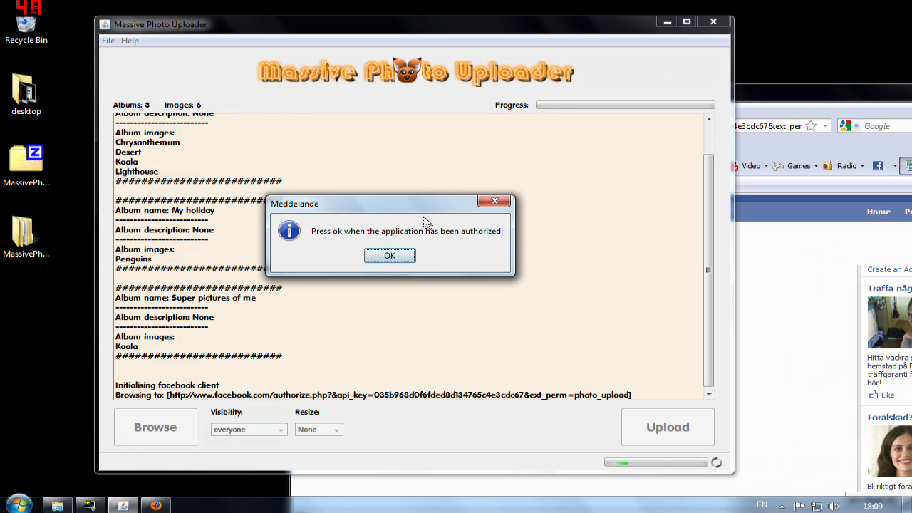
{"action": "left_click", "coordinate": [390, 257]}
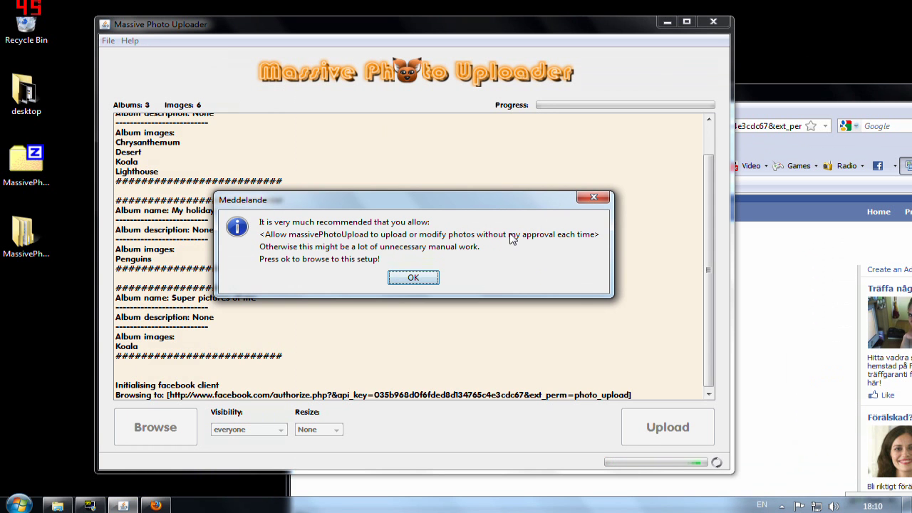
{"action": "left_click_drag", "start_coordinate": [496, 206], "coordinate": [416, 222]}
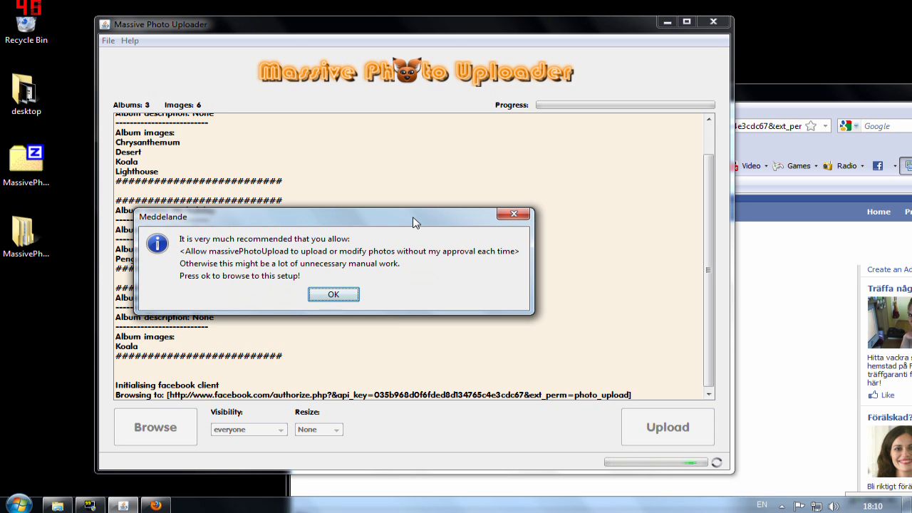
{"action": "left_click_drag", "start_coordinate": [415, 222], "coordinate": [424, 226]}
{"action": "left_click", "coordinate": [345, 298]}
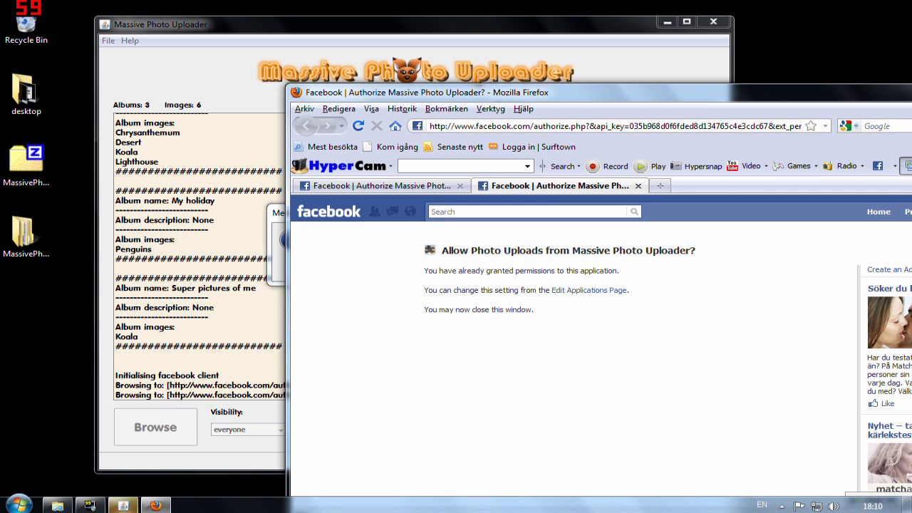
Read the photo upload permission page and move the browser window aside to uncover the setup message
{"action": "left_click_drag", "start_coordinate": [432, 270], "coordinate": [600, 270]}
{"action": "left_click", "coordinate": [645, 280]}
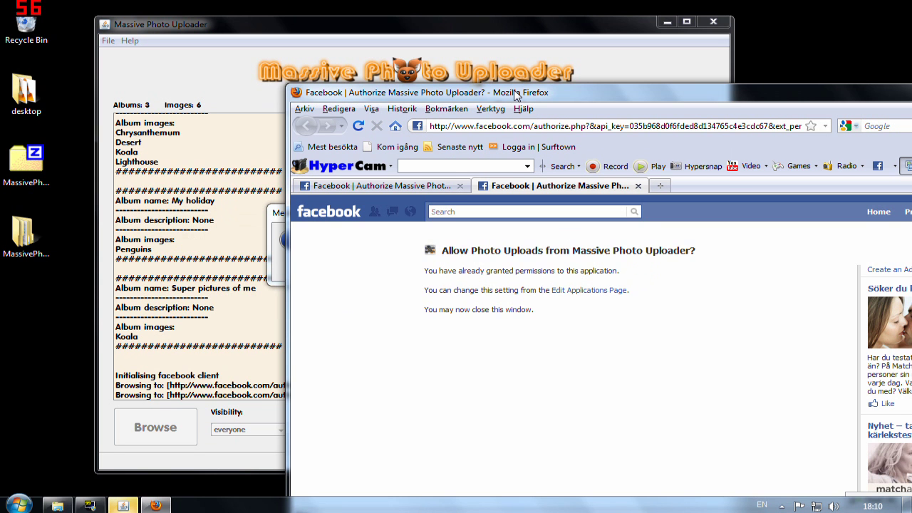
{"action": "left_click_drag", "start_coordinate": [514, 91], "coordinate": [524, 82]}
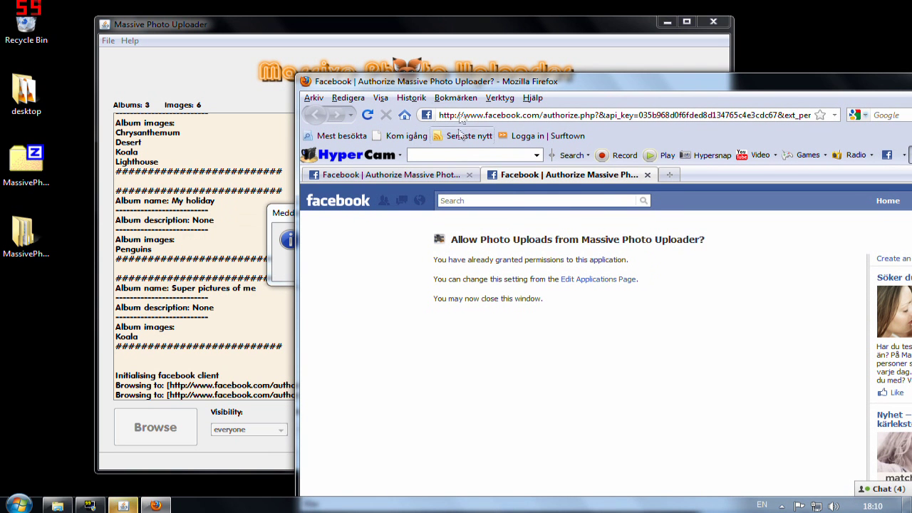
{"action": "left_click_drag", "start_coordinate": [463, 84], "coordinate": [559, 83]}
Confirm the completed setup in Massive Photo Uploader and switch to the Facebook login page in the browser
{"action": "left_click", "coordinate": [343, 217]}
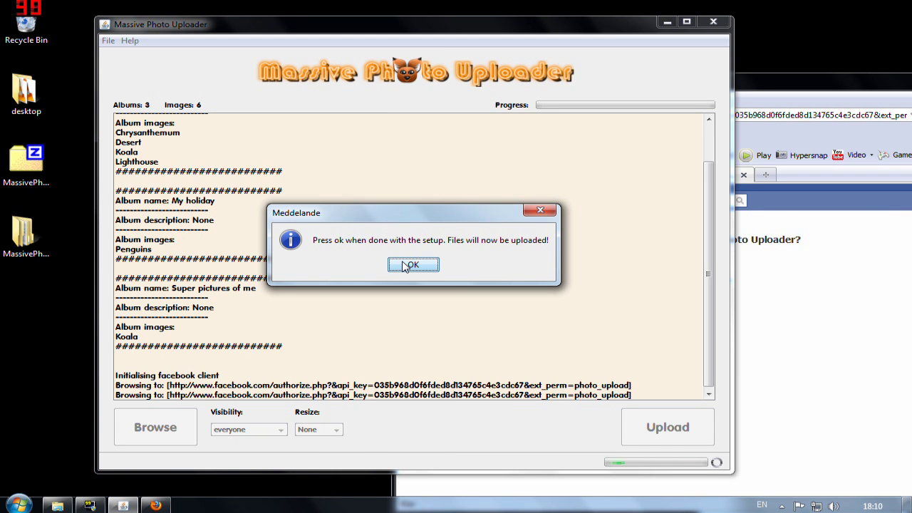
{"action": "left_click_drag", "start_coordinate": [421, 219], "coordinate": [375, 204]}
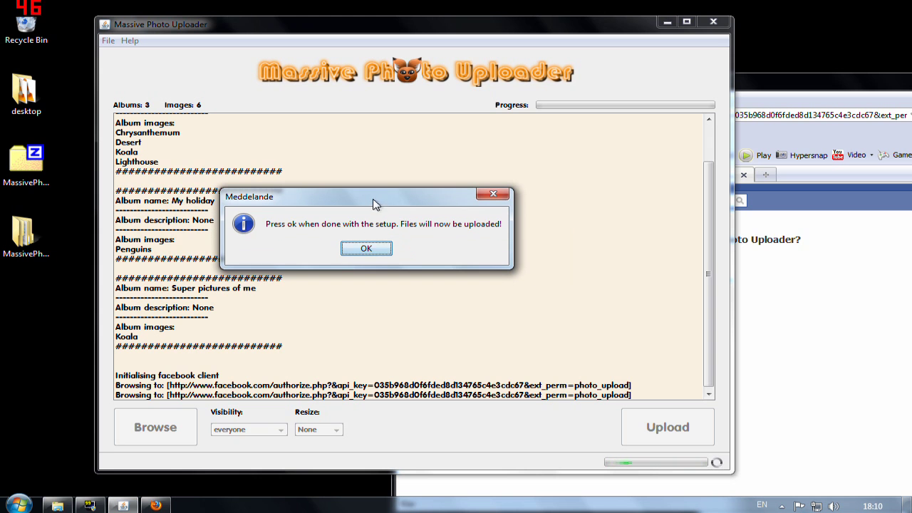
{"action": "left_click", "coordinate": [374, 248]}
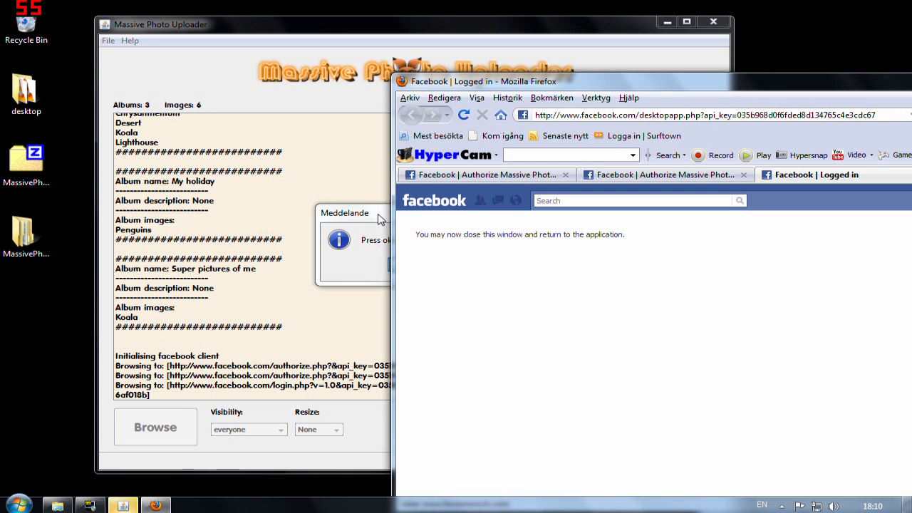
{"action": "left_click_drag", "start_coordinate": [377, 214], "coordinate": [368, 212]}
{"action": "left_click", "coordinate": [814, 309]}
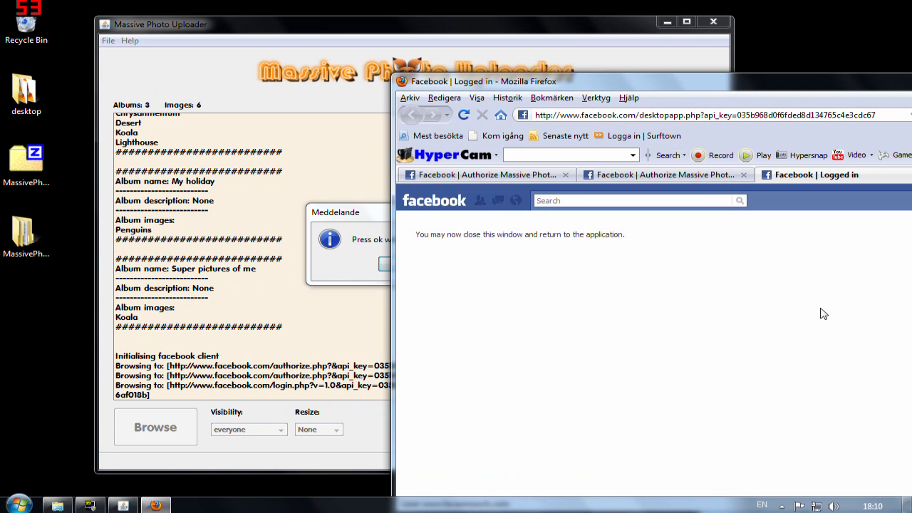
Close the Facebook browser window and confirm the login in Massive Photo Uploader to start uploading the albums
{"action": "left_click", "coordinate": [366, 214]}
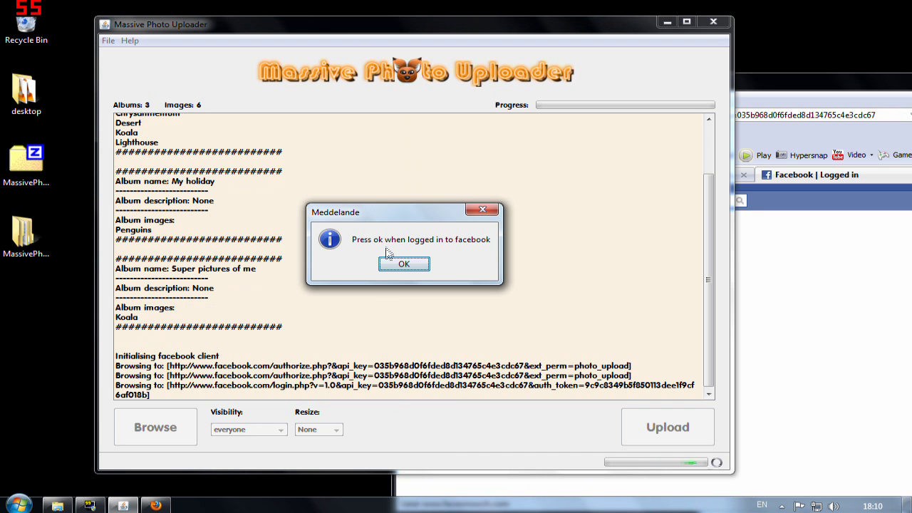
{"action": "left_click", "coordinate": [845, 298]}
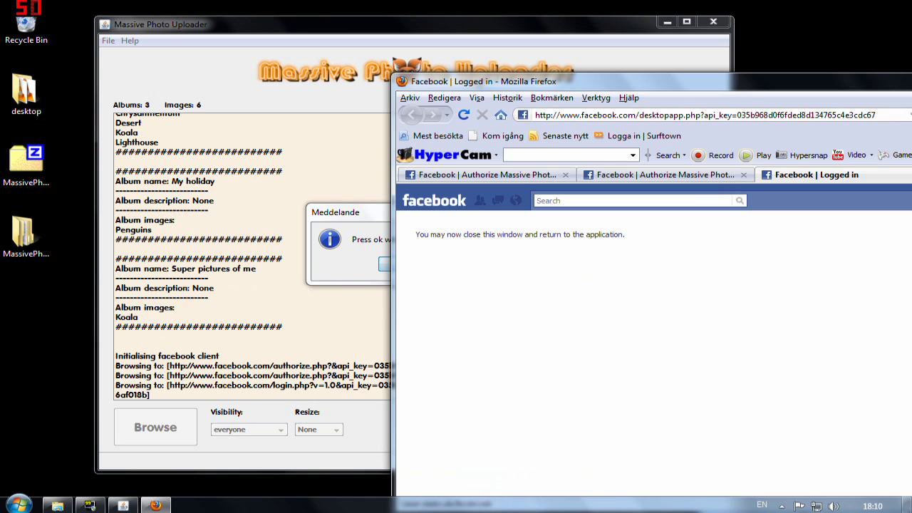
{"action": "left_click_drag", "start_coordinate": [499, 82], "coordinate": [427, 77]}
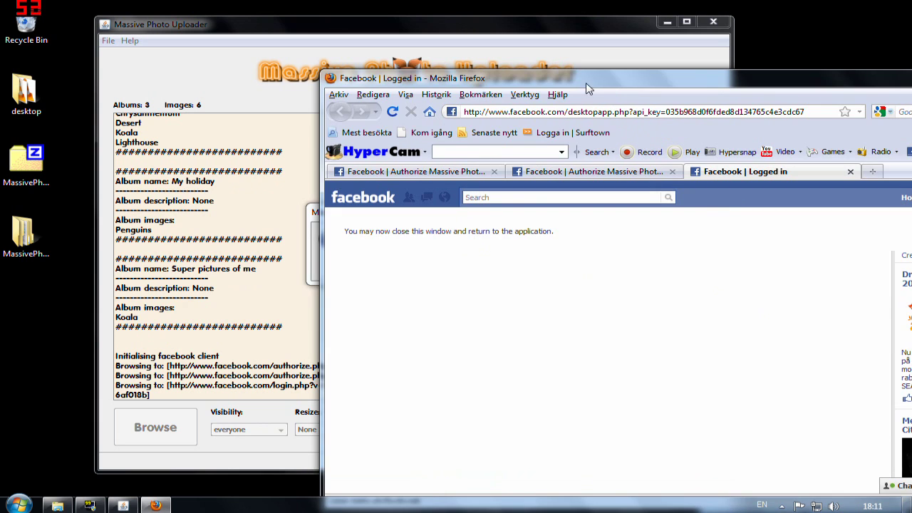
{"action": "left_click_drag", "start_coordinate": [585, 85], "coordinate": [363, 121]}
{"action": "left_click", "coordinate": [811, 115]}
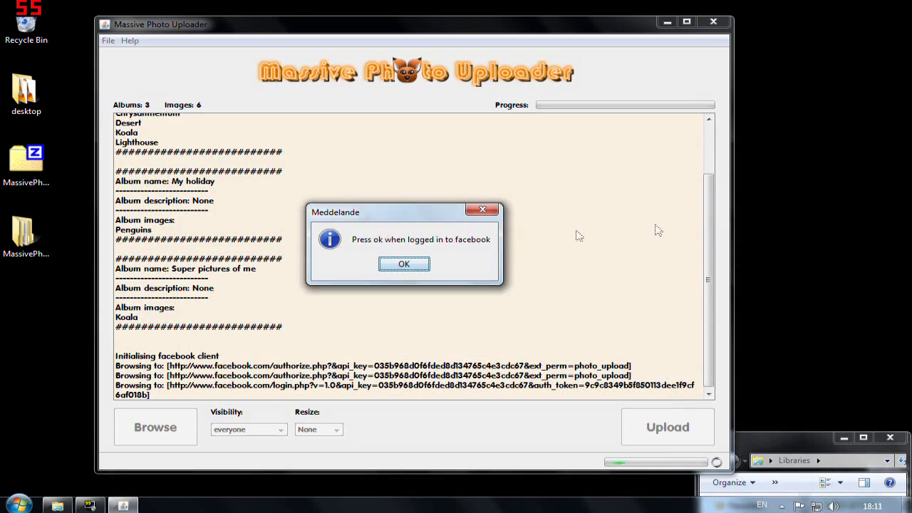
{"action": "left_click_drag", "start_coordinate": [438, 215], "coordinate": [434, 215]}
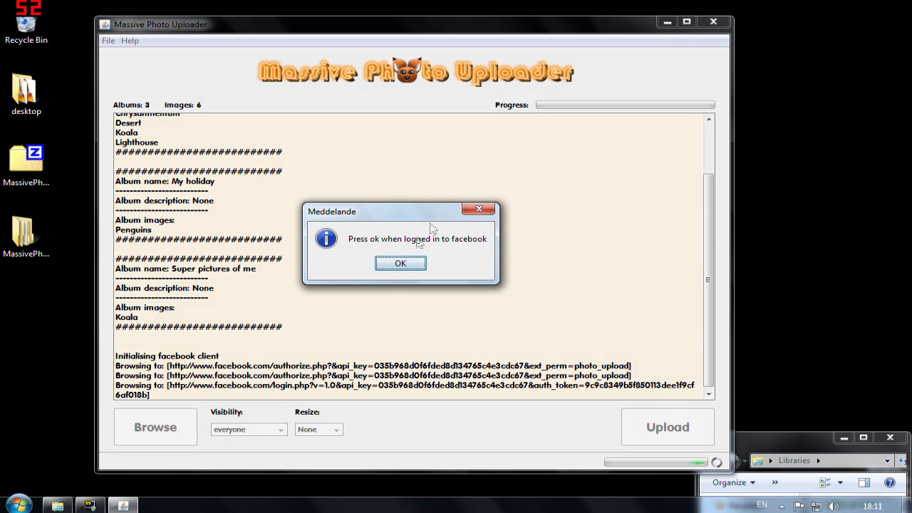
{"action": "left_click", "coordinate": [413, 264]}
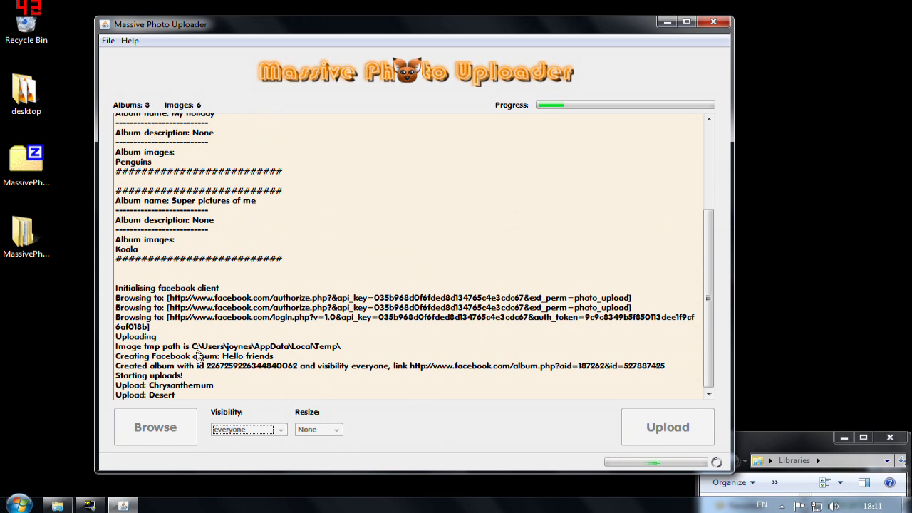
Follow the upload log, examining the created album names, their visibility and the pictures being uploaded
{"action": "left_click_drag", "start_coordinate": [184, 368], "coordinate": [291, 360]}
{"action": "left_click", "coordinate": [285, 360]}
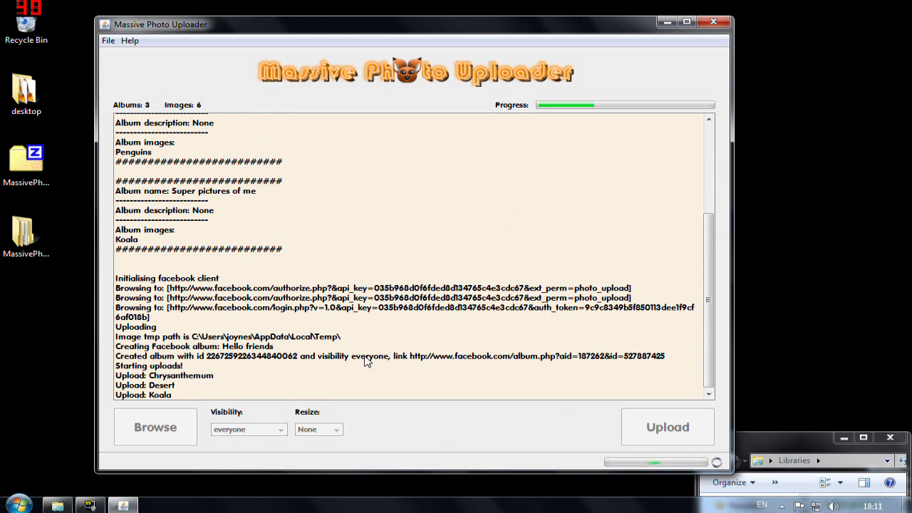
{"action": "left_click_drag", "start_coordinate": [350, 358], "coordinate": [388, 358]}
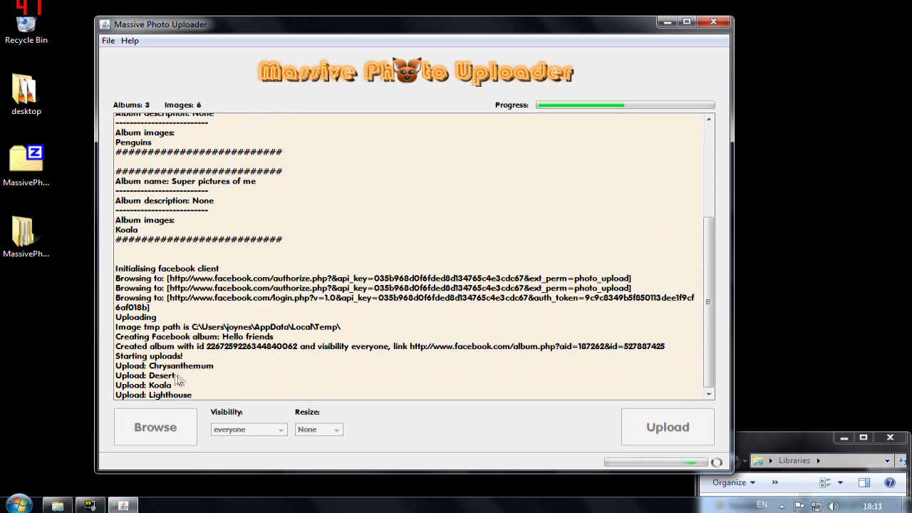
{"action": "left_click_drag", "start_coordinate": [149, 366], "coordinate": [193, 366]}
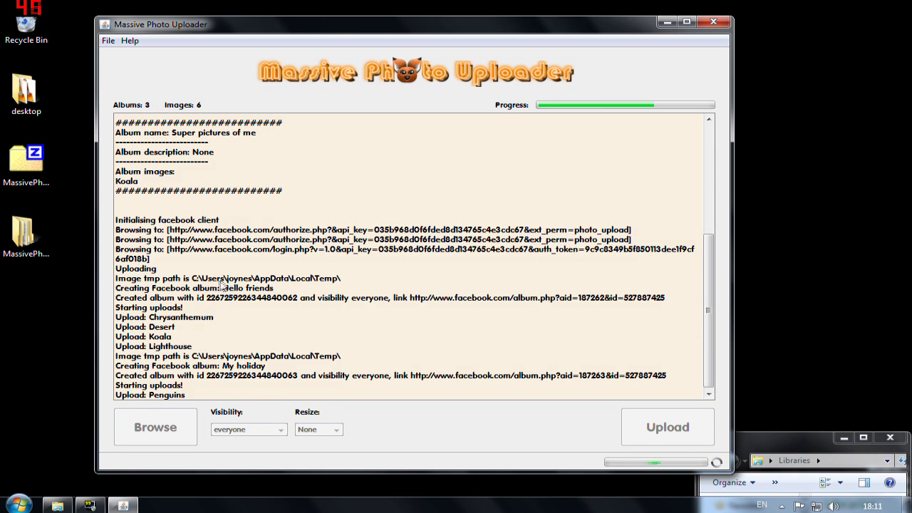
{"action": "left_click_drag", "start_coordinate": [226, 291], "coordinate": [274, 292]}
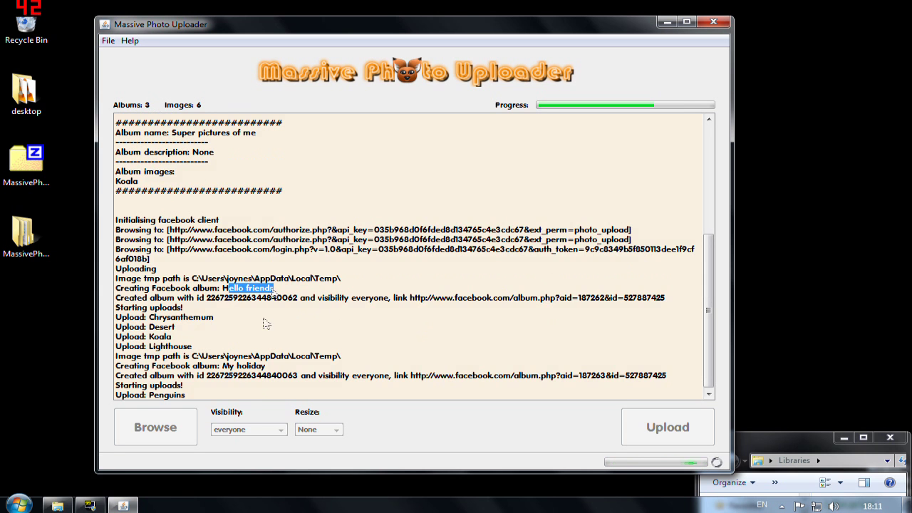
{"action": "left_click_drag", "start_coordinate": [222, 317], "coordinate": [266, 318]}
{"action": "left_click", "coordinate": [304, 303]}
Launch Mozilla Firefox and move its window aside from Massive Photo Uploader
{"action": "key", "text": "super"}
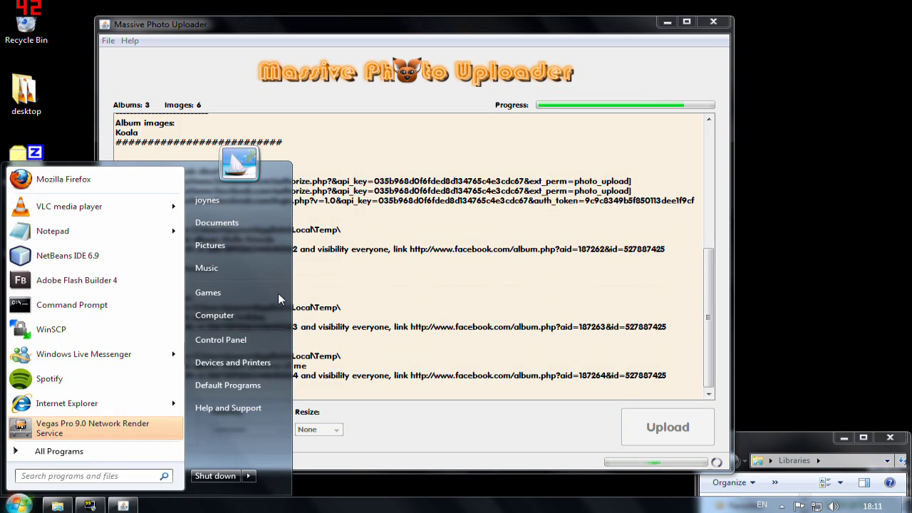
{"action": "type", "text": "firefox"}
{"action": "key", "text": "Return"}
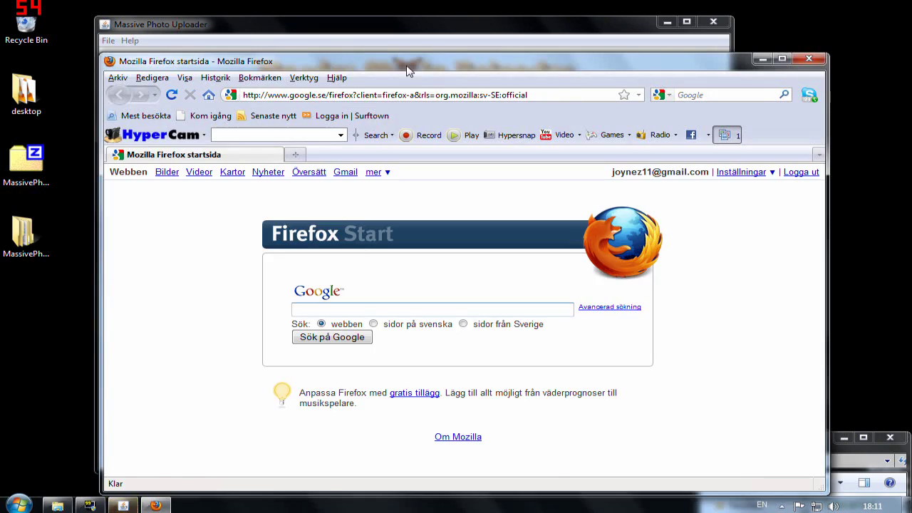
{"action": "left_click_drag", "start_coordinate": [407, 66], "coordinate": [543, 117]}
Return to Massive Photo Uploader, dismiss the upload completion message and reposition its window
{"action": "left_click", "coordinate": [480, 29]}
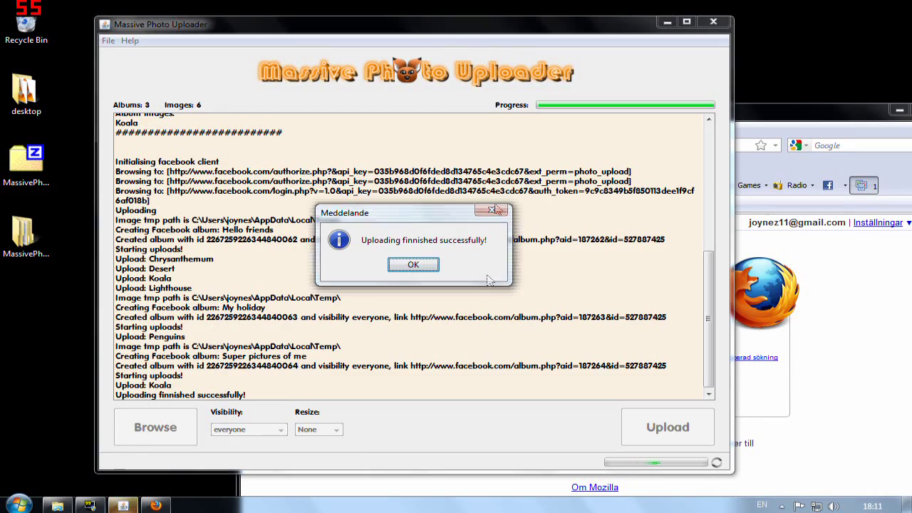
{"action": "left_click", "coordinate": [405, 264]}
{"action": "left_click_drag", "start_coordinate": [476, 30], "coordinate": [456, 18]}
Switch to Firefox, open facebook.com and go to My Uploads in the Photos section
{"action": "left_click_drag", "start_coordinate": [762, 116], "coordinate": [637, 97]}
{"action": "left_click", "coordinate": [611, 126]}
{"action": "type", "text": "face"}
{"action": "key", "text": "Down"}
{"action": "key", "text": "Return"}
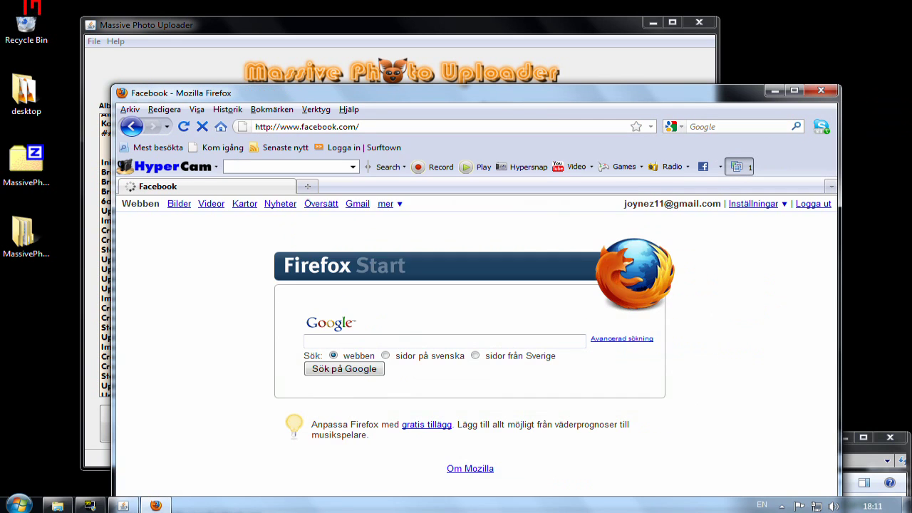
{"action": "left_click_drag", "start_coordinate": [540, 99], "coordinate": [550, 84]}
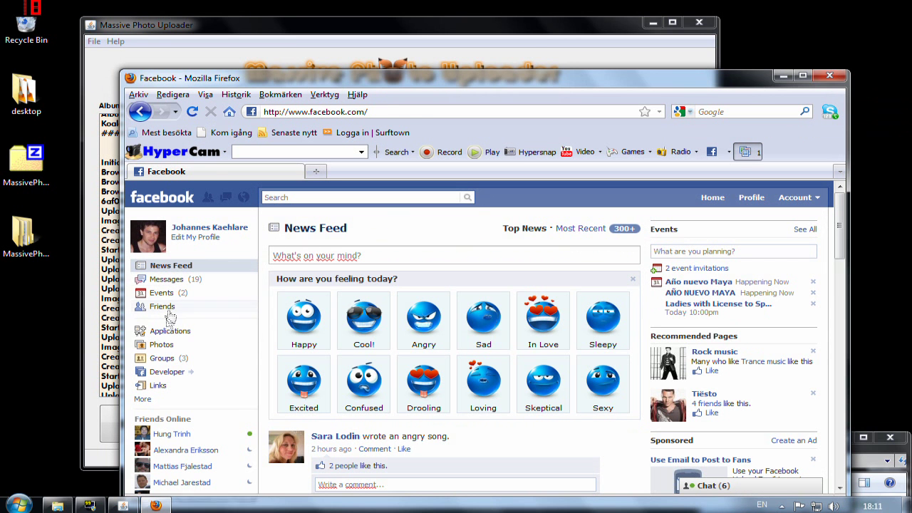
{"action": "left_click", "coordinate": [163, 344]}
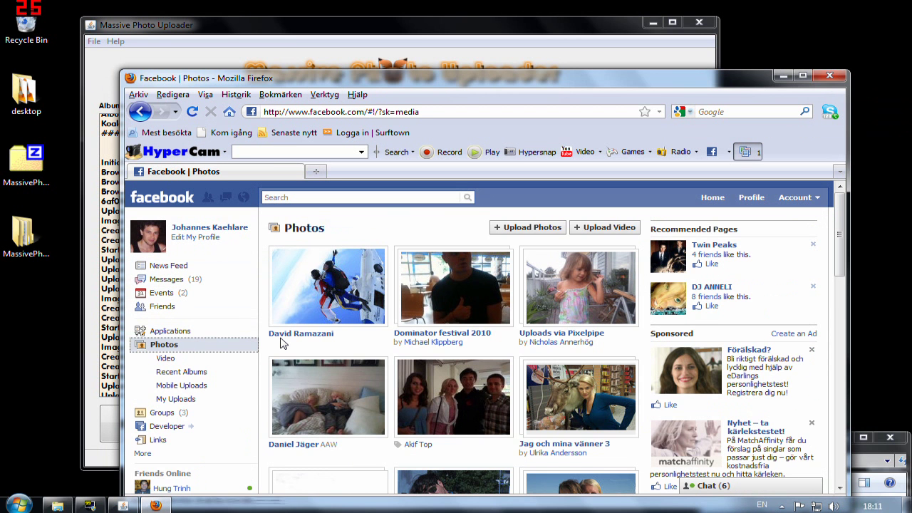
{"action": "left_click", "coordinate": [178, 398]}
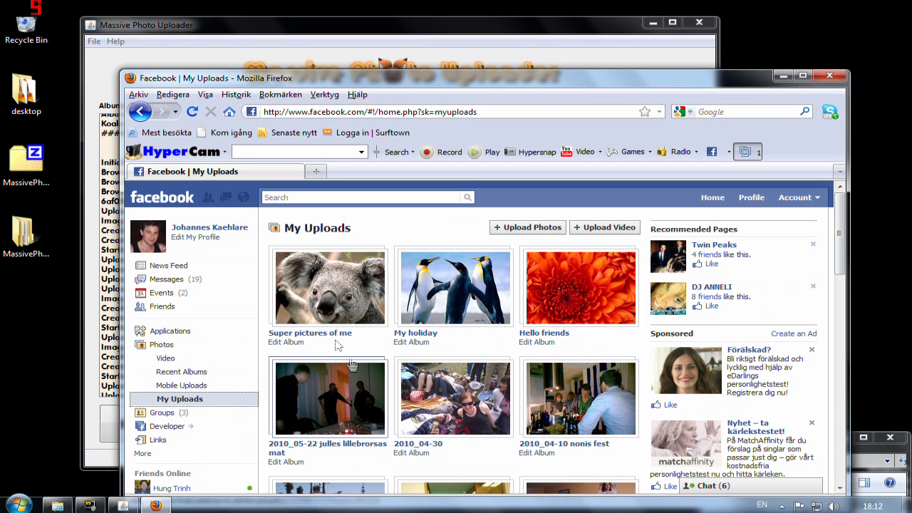
Open the My holiday album for editing, check its photo caption and album info, and return to the photo editing page
{"action": "left_click", "coordinate": [413, 343]}
{"action": "scroll", "coordinate": [411, 335], "scroll_direction": "down", "scroll_amount": 3}
{"action": "scroll", "coordinate": [403, 315], "scroll_direction": "up", "scroll_amount": 3}
{"action": "left_click", "coordinate": [325, 254]}
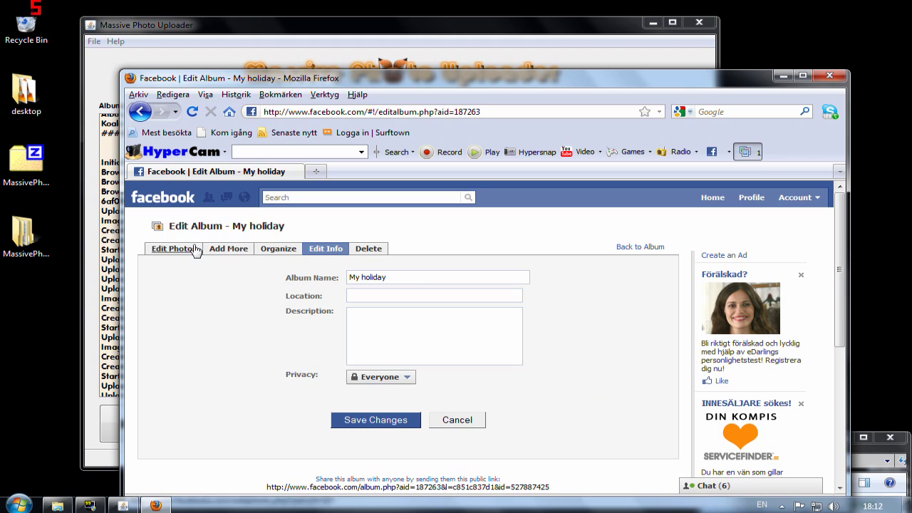
{"action": "left_click", "coordinate": [141, 114]}
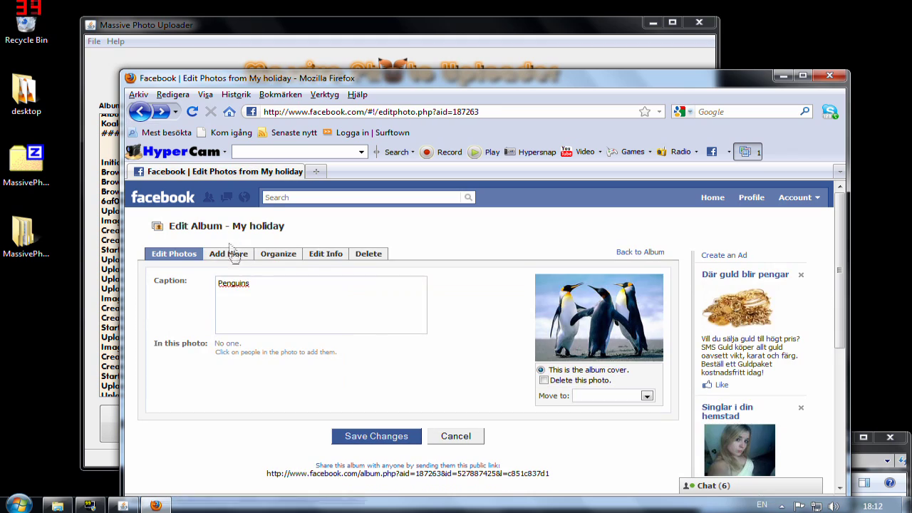
Close the browser and return to Massive Photo Uploader to view the end of the upload log
{"action": "left_click_drag", "start_coordinate": [170, 77], "coordinate": [217, 65]}
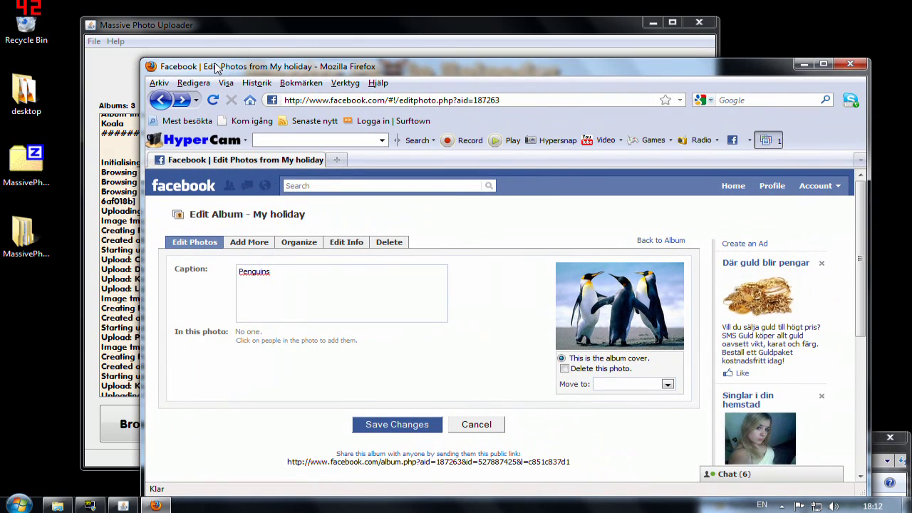
{"action": "left_click", "coordinate": [855, 64]}
{"action": "left_click_drag", "start_coordinate": [366, 27], "coordinate": [374, 25]}
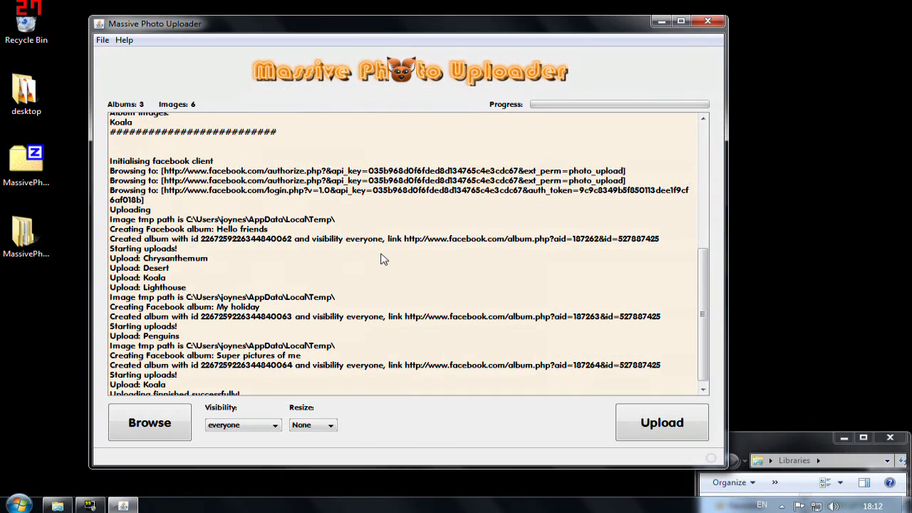
{"action": "scroll", "coordinate": [374, 278], "scroll_direction": "down", "scroll_amount": 1}
{"action": "left_click_drag", "start_coordinate": [252, 26], "coordinate": [291, 24]}
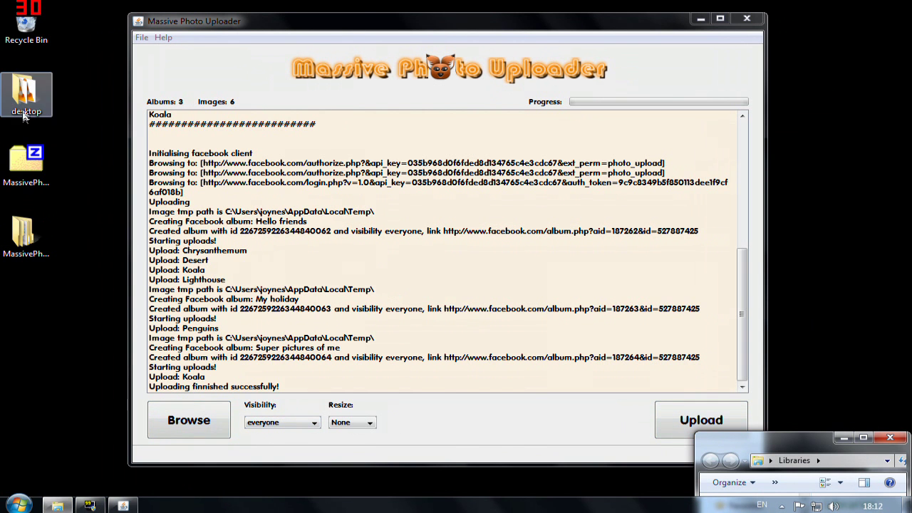
Open uploader.properties from the inner MassivePhotoUploader folder in Notepad++ and reposition the editor window
{"action": "double_click", "coordinate": [25, 233]}
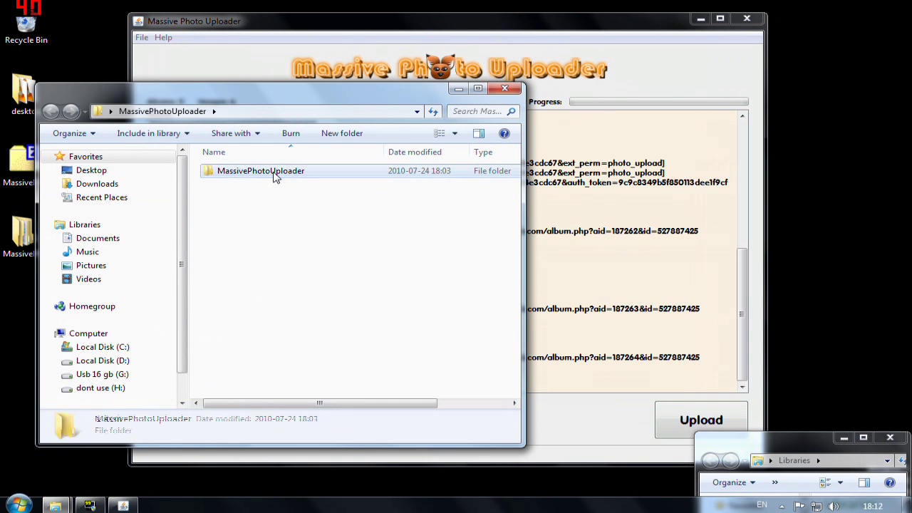
{"action": "double_click", "coordinate": [275, 177]}
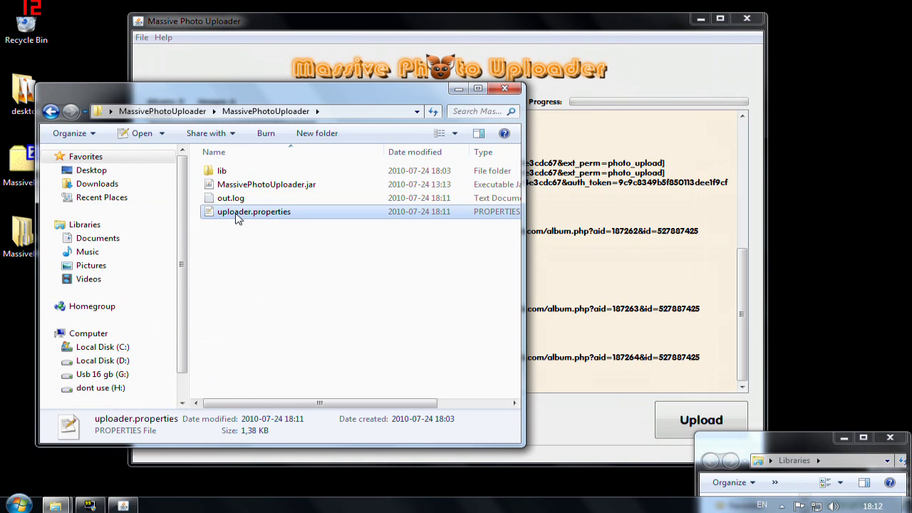
{"action": "double_click", "coordinate": [242, 212]}
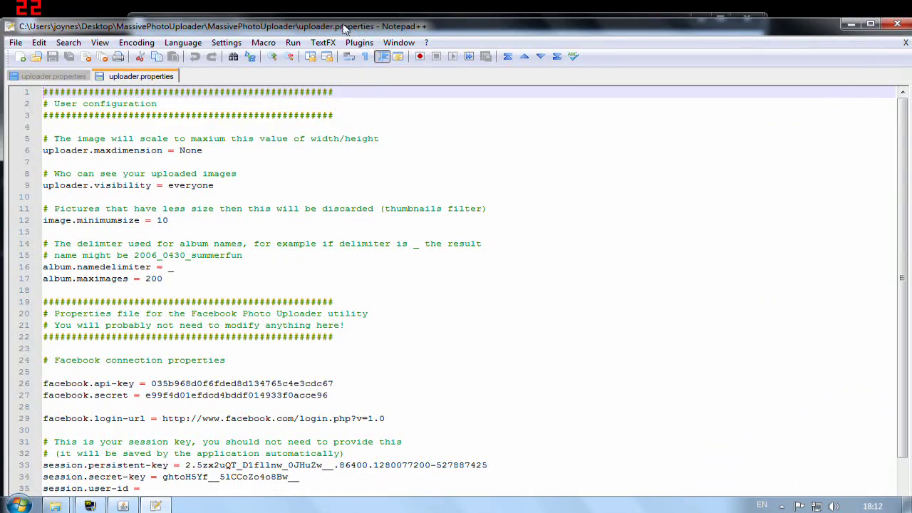
{"action": "double_click", "coordinate": [344, 27]}
{"action": "left_click", "coordinate": [260, 186]}
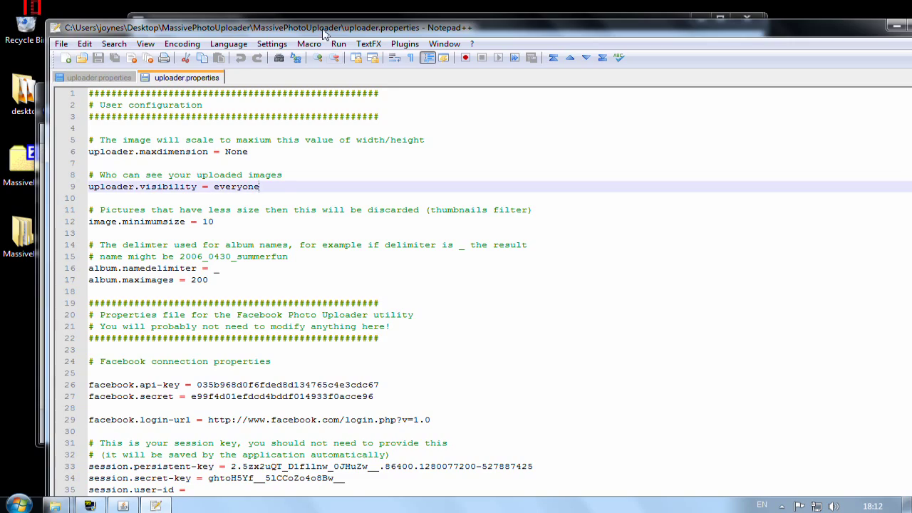
{"action": "left_click_drag", "start_coordinate": [322, 28], "coordinate": [334, 40]}
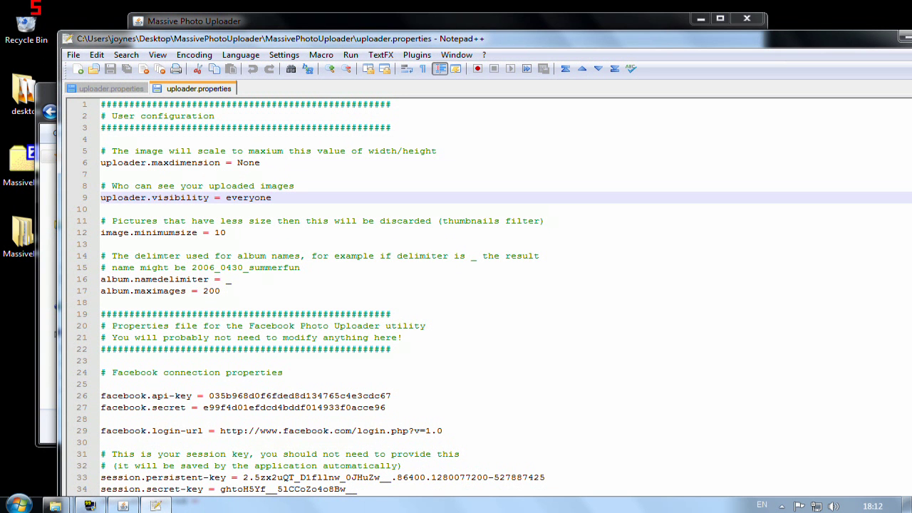
Examine the uploader.maxdimension and uploader.visibility settings and compare them with the visibility option in Massive Photo Uploader
{"action": "double_click", "coordinate": [187, 163]}
{"action": "double_click", "coordinate": [248, 163]}
{"action": "left_click_drag", "start_coordinate": [232, 151], "coordinate": [283, 151]}
{"action": "left_click", "coordinate": [282, 151]}
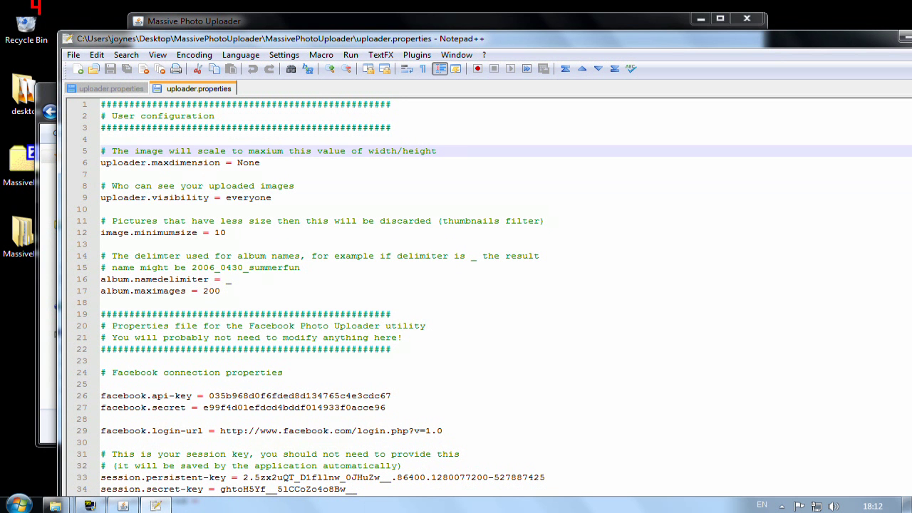
{"action": "double_click", "coordinate": [248, 198]}
{"action": "left_click", "coordinate": [164, 209]}
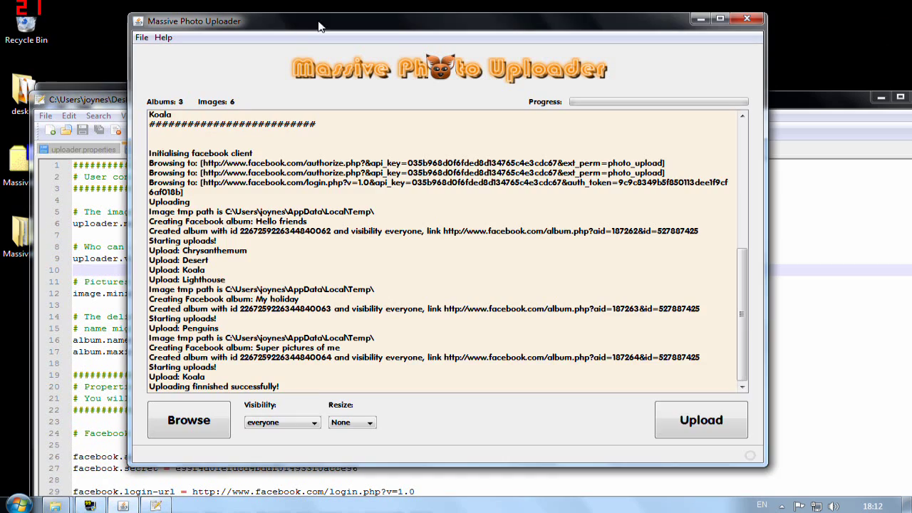
{"action": "left_click", "coordinate": [313, 423]}
{"action": "left_click", "coordinate": [292, 424]}
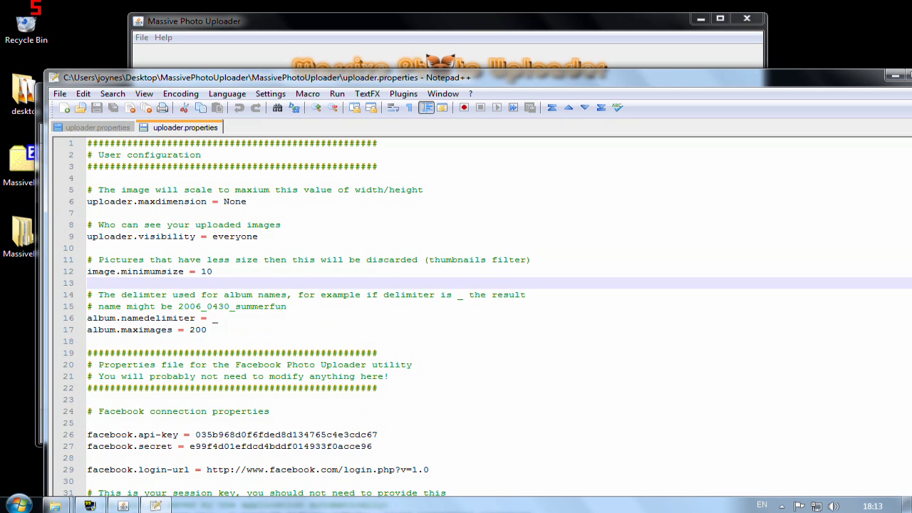
Try changing the image.minimumsize value in uploader.properties to 0
{"action": "left_click", "coordinate": [213, 271]}
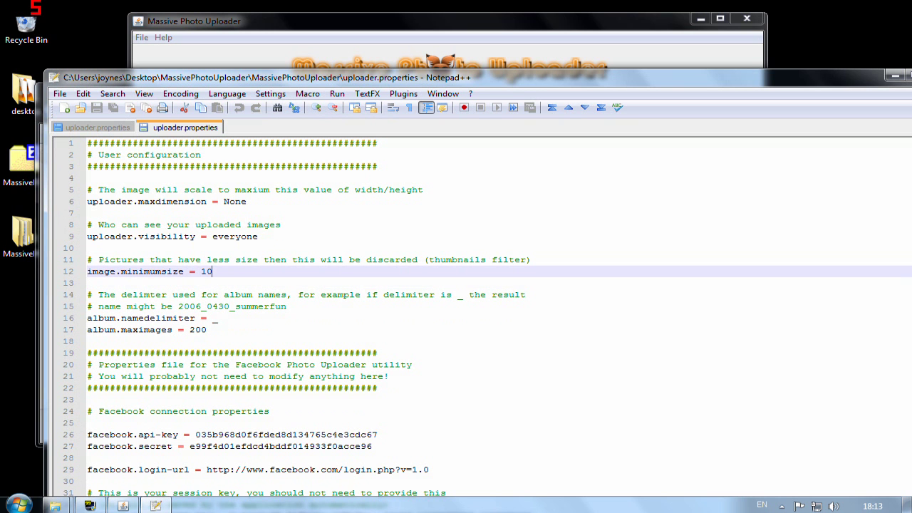
{"action": "left_click_drag", "start_coordinate": [207, 271], "coordinate": [212, 272]}
{"action": "left_click", "coordinate": [212, 272]}
{"action": "left_click_drag", "start_coordinate": [228, 82], "coordinate": [245, 83]}
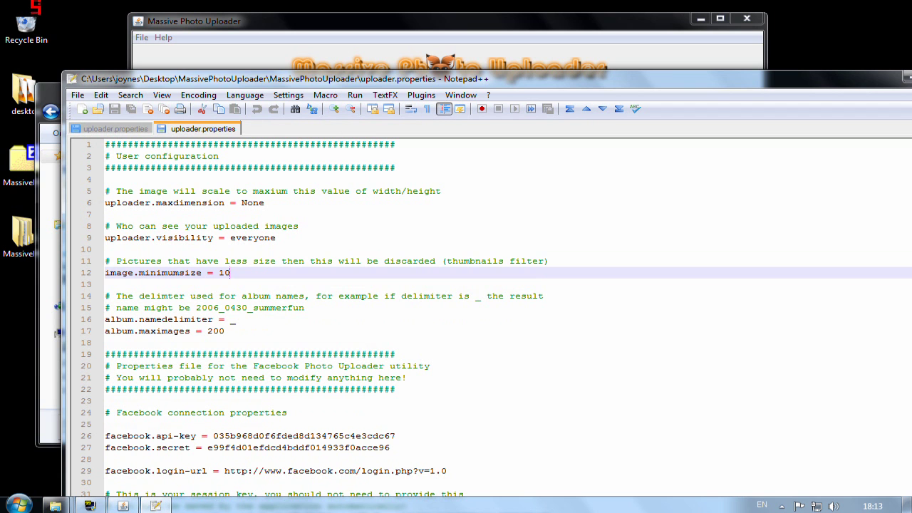
{"action": "key", "text": "Delete"}
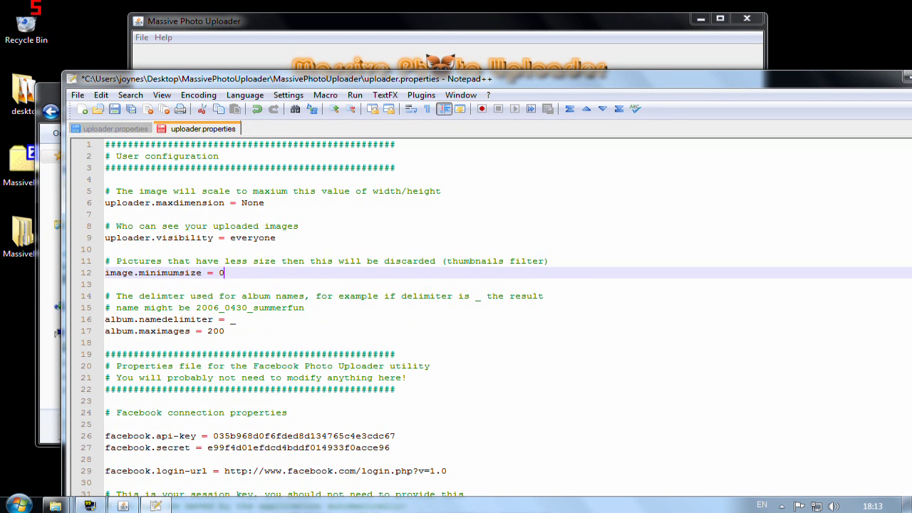
Examine the album.namedelimiter and album.maximages settings in uploader.properties
{"action": "left_click_drag", "start_coordinate": [156, 305], "coordinate": [157, 339]}
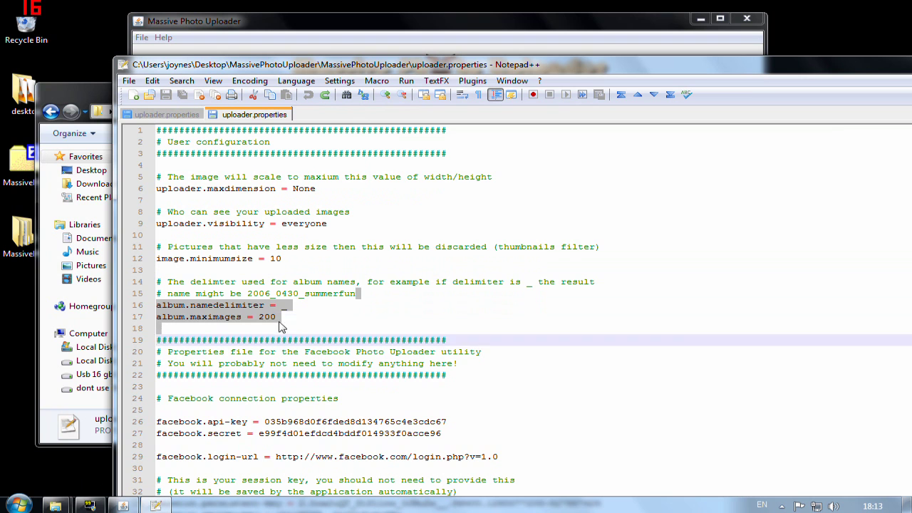
{"action": "left_click", "coordinate": [279, 320]}
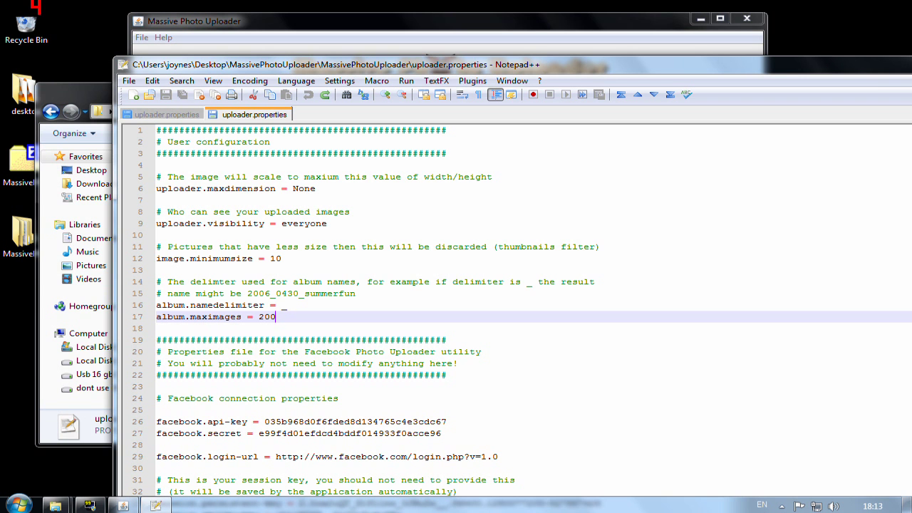
Highlight the underscore value of album.namedelimiter in uploader.properties to examine how the delimiter is set
{"action": "double_click", "coordinate": [284, 305]}
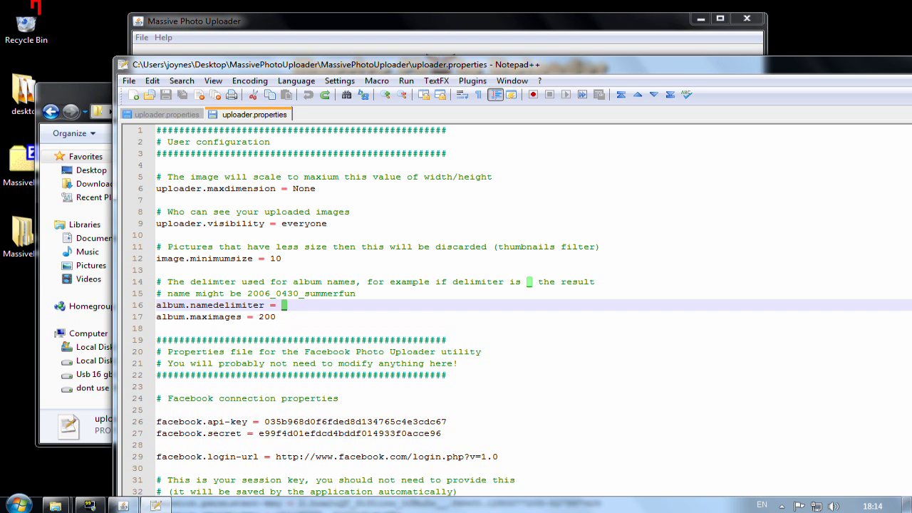
{"action": "left_click", "coordinate": [287, 305]}
{"action": "triple_click", "coordinate": [289, 306]}
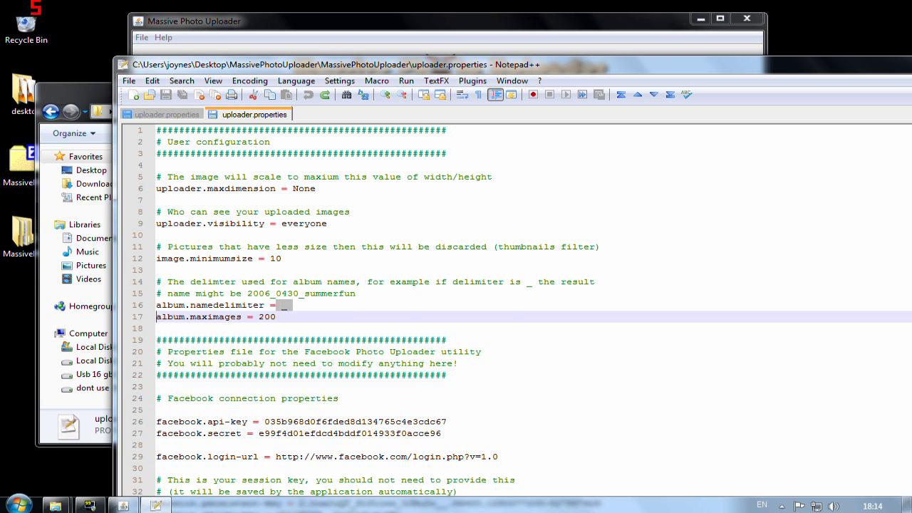
{"action": "left_click", "coordinate": [282, 305]}
{"action": "left_click", "coordinate": [276, 316]}
{"action": "double_click", "coordinate": [284, 305]}
{"action": "left_click", "coordinate": [287, 305]}
Examine the Facebook connection properties in uploader.properties, covering the API key, secret and login URL lines
{"action": "scroll", "coordinate": [513, 306], "scroll_direction": "down", "scroll_amount": 2}
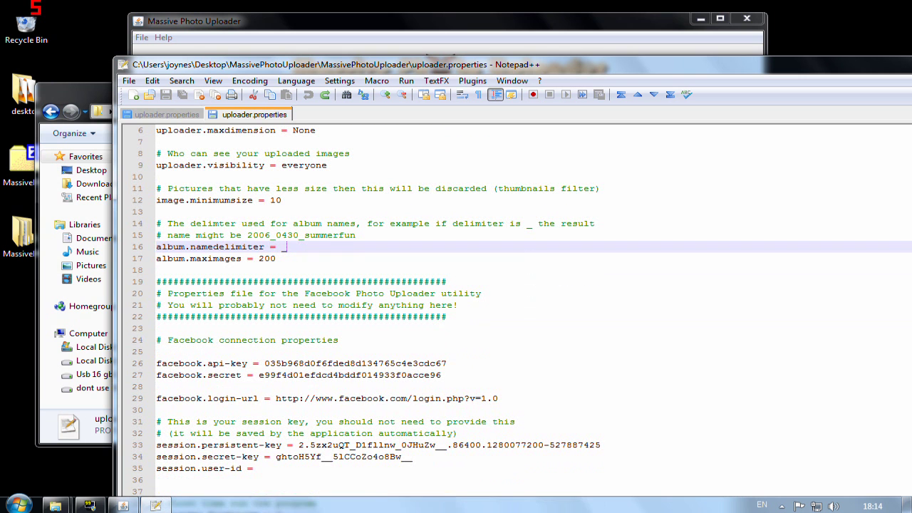
{"action": "left_click_drag", "start_coordinate": [497, 398], "coordinate": [156, 364]}
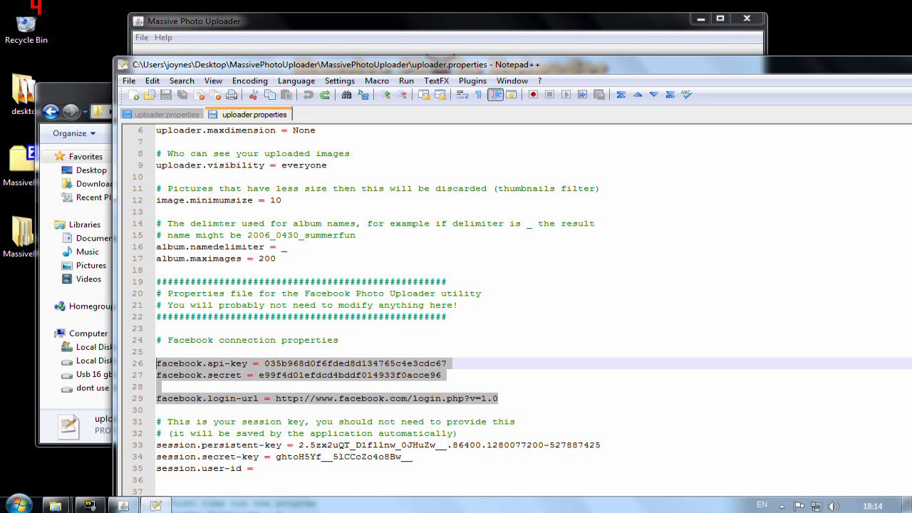
{"action": "left_click", "coordinate": [280, 375]}
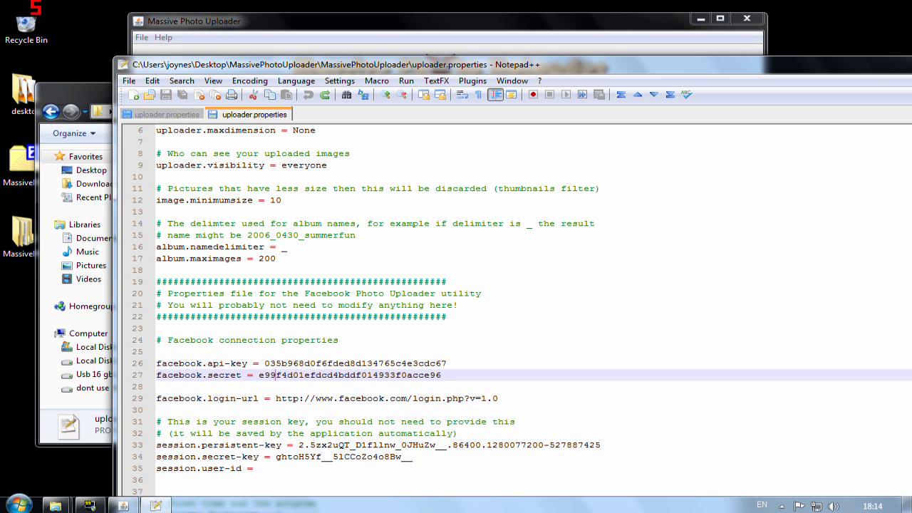
{"action": "left_click_drag", "start_coordinate": [196, 363], "coordinate": [345, 374]}
{"action": "left_click", "coordinate": [342, 410]}
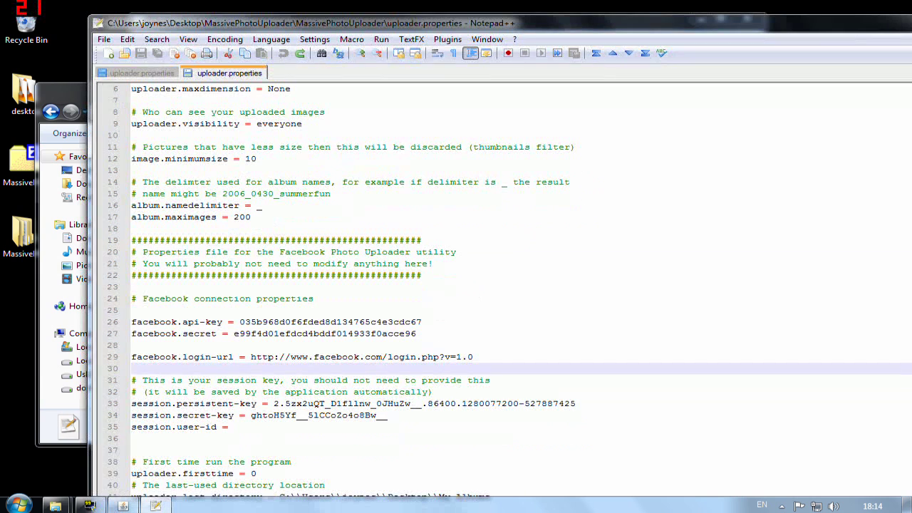
Examine the session key section, covering the persistent-key, secret-key and user-id lines
{"action": "left_click_drag", "start_coordinate": [230, 426], "coordinate": [131, 404]}
{"action": "left_click", "coordinate": [268, 403]}
{"action": "left_click_drag", "start_coordinate": [232, 426], "coordinate": [131, 403]}
{"action": "left_click", "coordinate": [268, 403]}
{"action": "left_click_drag", "start_coordinate": [229, 426], "coordinate": [131, 392]}
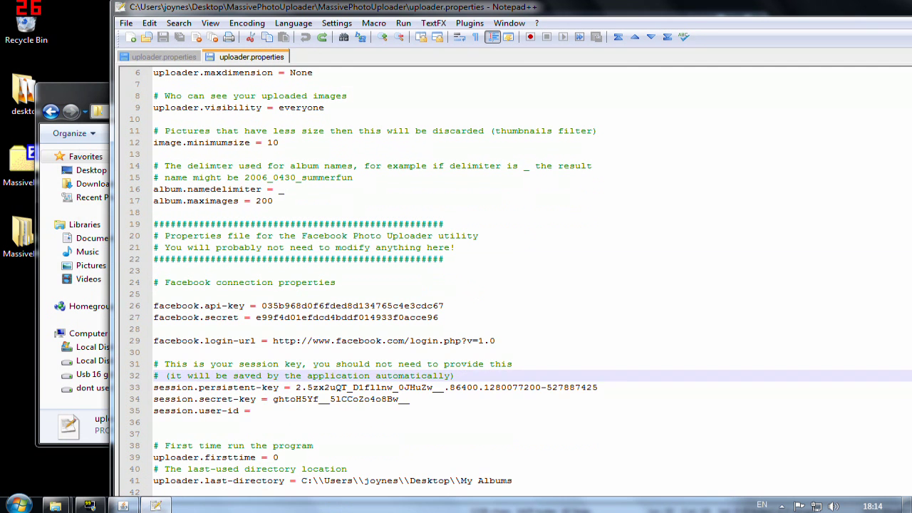
{"action": "left_click_drag", "start_coordinate": [253, 410], "coordinate": [206, 404]}
{"action": "key", "text": "Up"}
{"action": "key", "text": "Up"}
Examine the uploader.firsttime and uploader.last-directory settings at the end of uploader.properties
{"action": "double_click", "coordinate": [276, 457]}
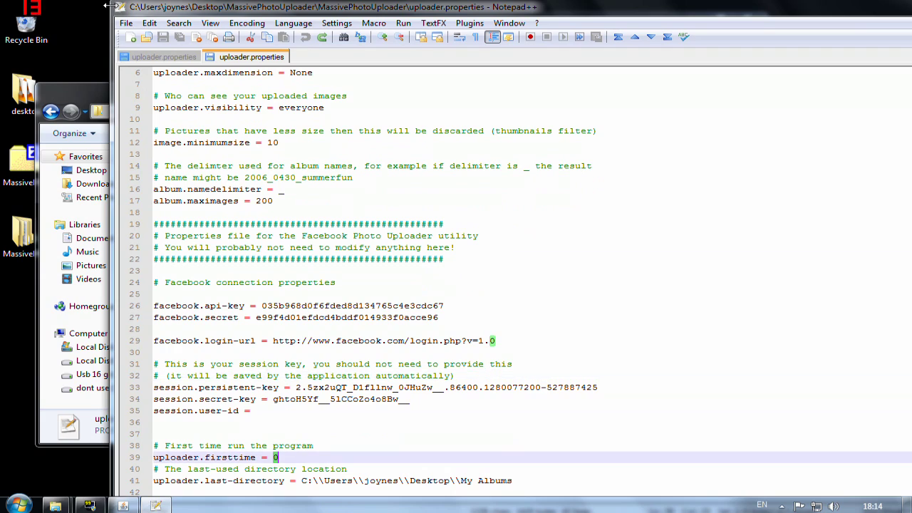
{"action": "left_click_drag", "start_coordinate": [111, 2], "coordinate": [125, 142]}
{"action": "left_click_drag", "start_coordinate": [285, 147], "coordinate": [301, 51]}
{"action": "scroll", "coordinate": [319, 361], "scroll_direction": "down", "scroll_amount": 5}
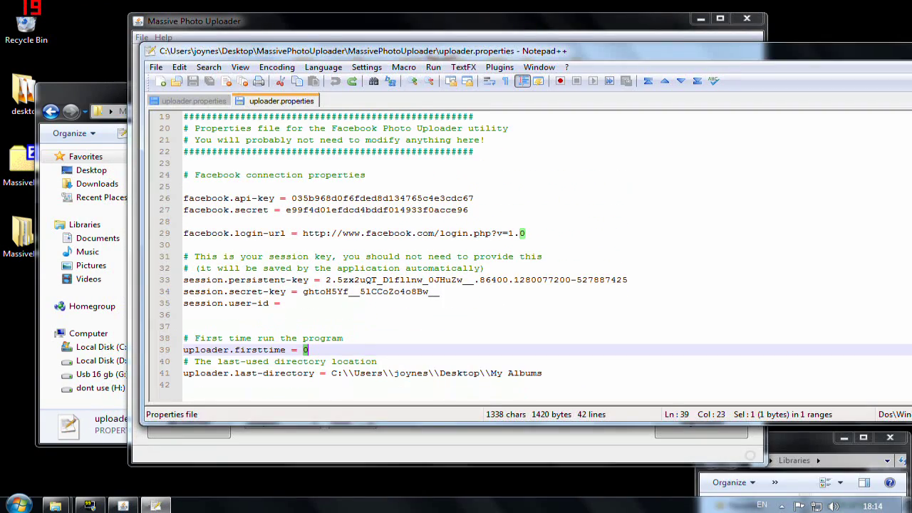
{"action": "left_click", "coordinate": [319, 361]}
{"action": "left_click_drag", "start_coordinate": [263, 372], "coordinate": [453, 384]}
{"action": "left_click", "coordinate": [452, 373]}
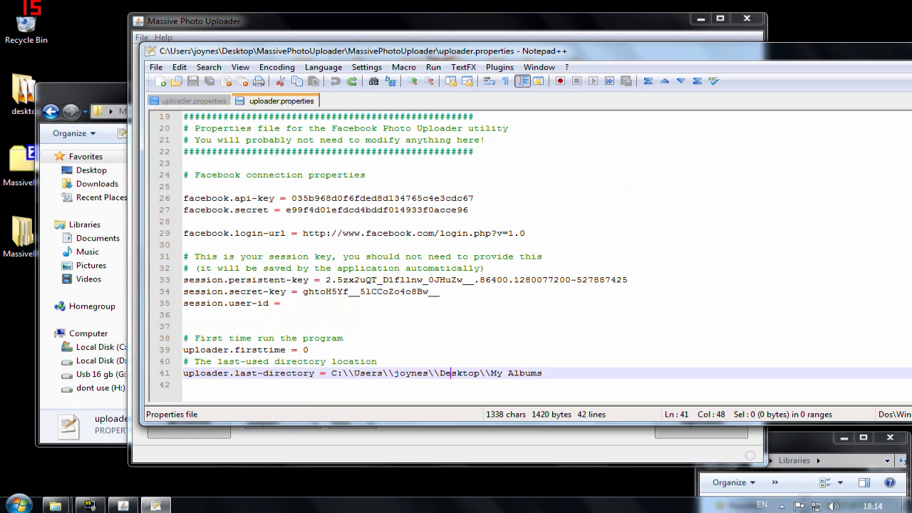
{"action": "left_click_drag", "start_coordinate": [542, 373], "coordinate": [332, 373]}
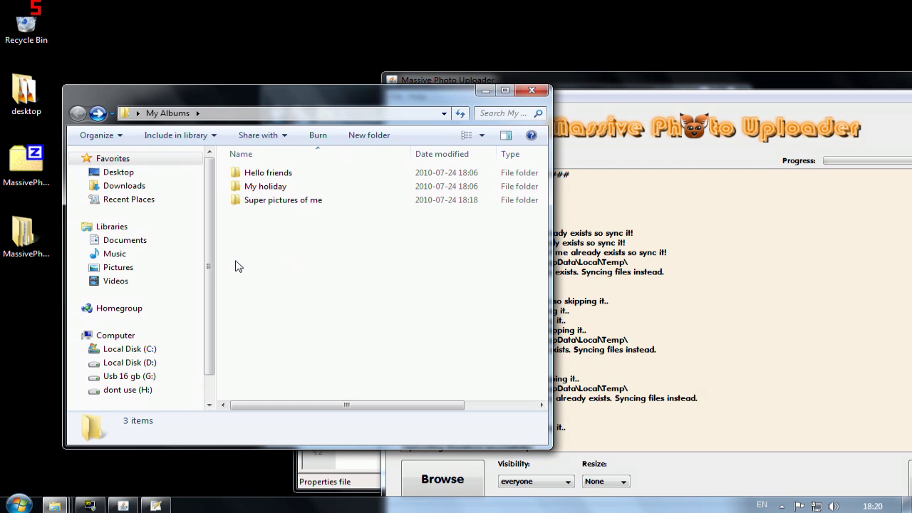
Create a new folder named "my new summer images" inside My Albums
{"action": "left_click_drag", "start_coordinate": [276, 97], "coordinate": [281, 100]}
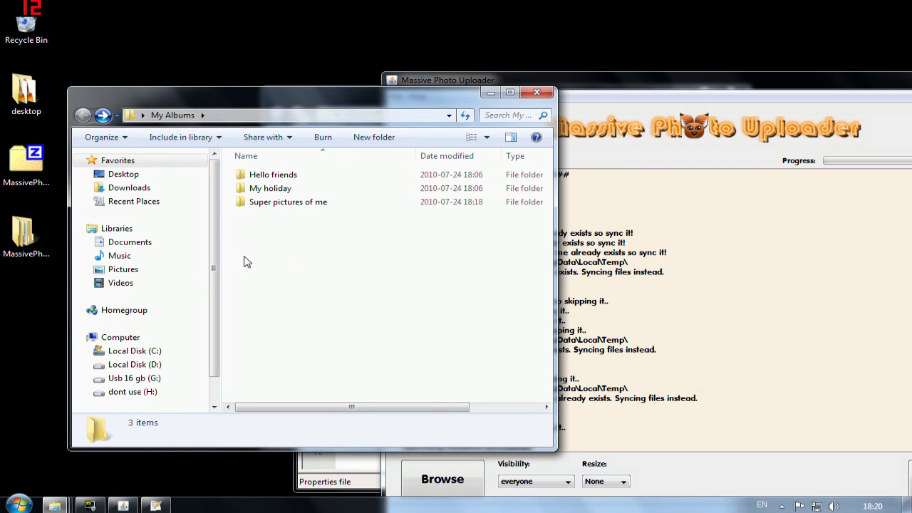
{"action": "right_click", "coordinate": [256, 226]}
{"action": "mouse_move", "coordinate": [314, 382]}
{"action": "left_click", "coordinate": [458, 382]}
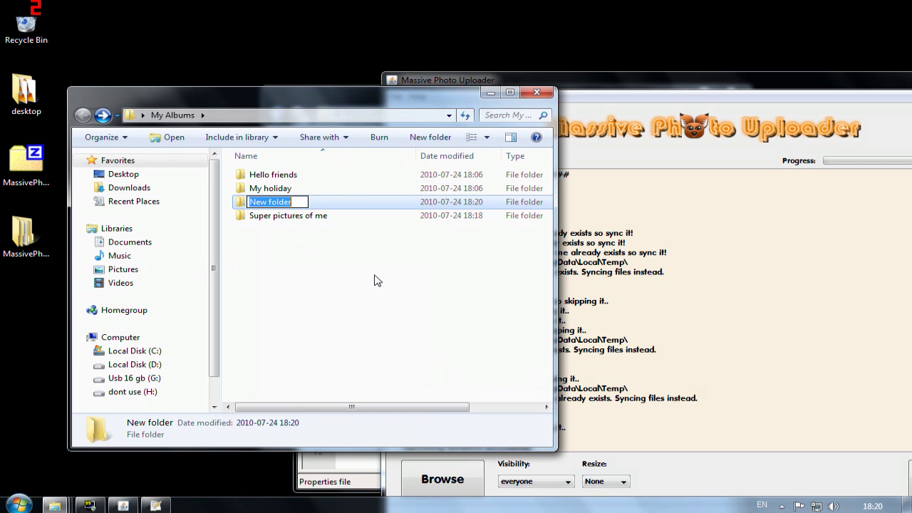
{"action": "type", "text": "my new "}
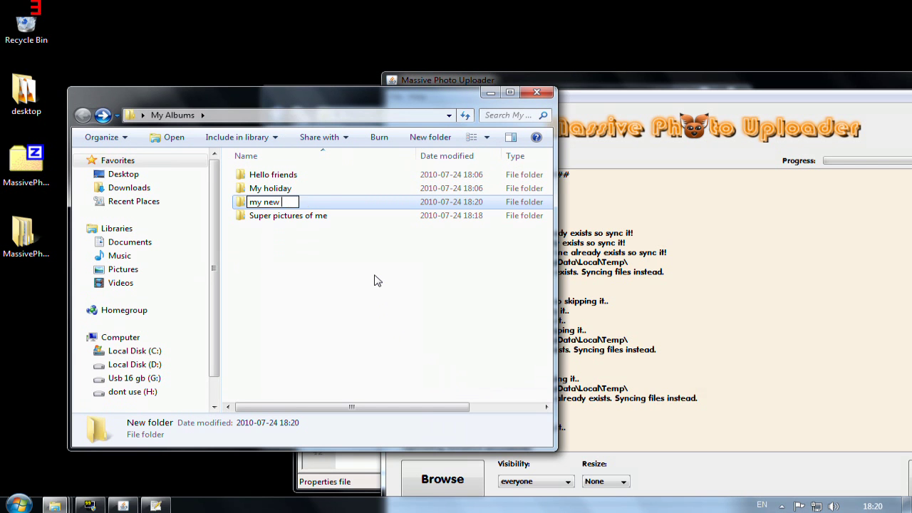
{"action": "type", "text": "summer images"}
{"action": "key", "text": "Return"}
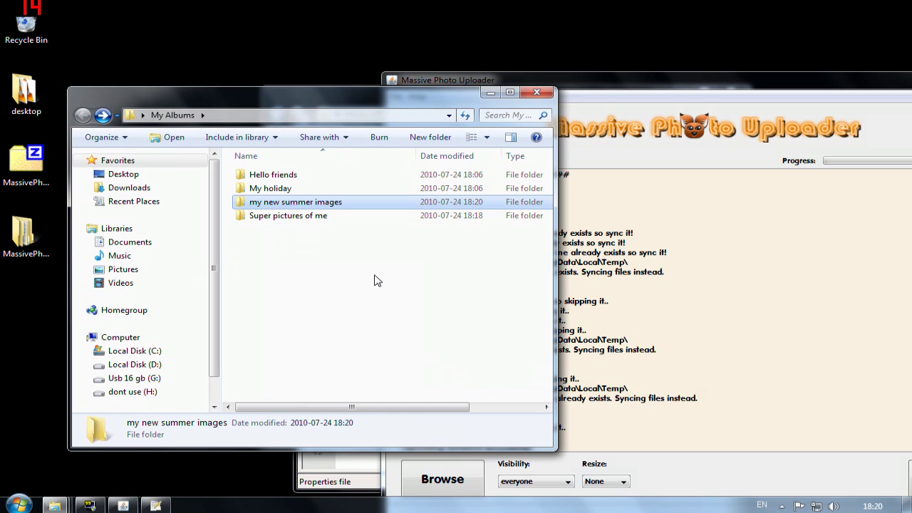
Copy the Chrysanthemum, Desert, Koala and Lighthouse pictures from Hello friends into the my new summer images folder
{"action": "double_click", "coordinate": [269, 188]}
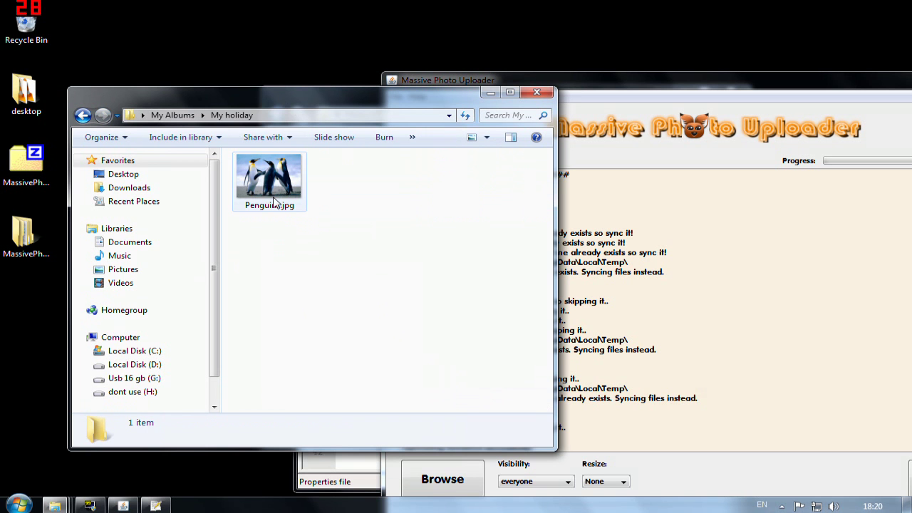
{"action": "left_click", "coordinate": [82, 115]}
{"action": "double_click", "coordinate": [265, 176]}
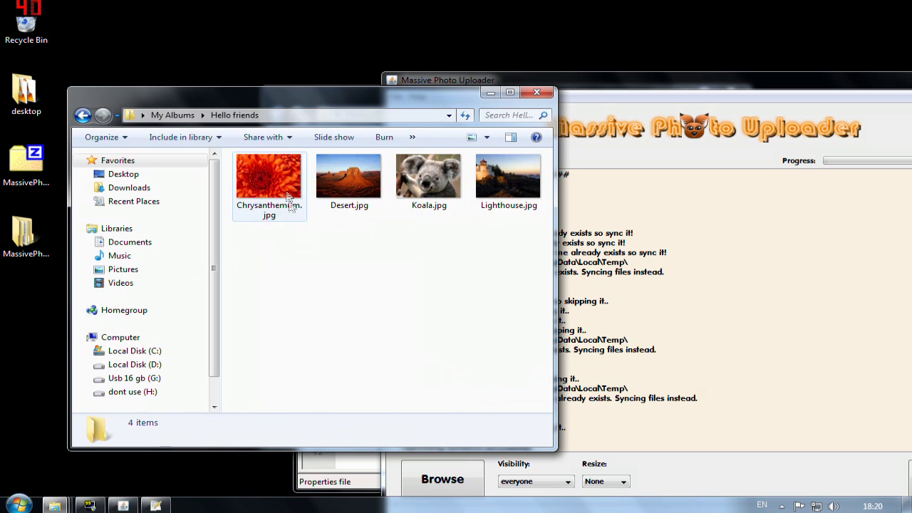
{"action": "left_click", "coordinate": [279, 181]}
{"action": "left_click", "coordinate": [485, 184], "text": "shift"}
{"action": "left_click", "coordinate": [86, 115]}
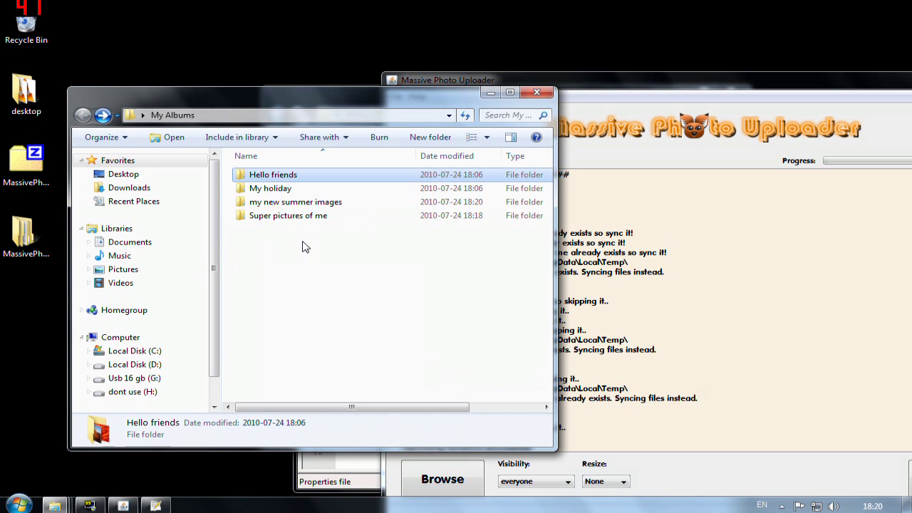
{"action": "double_click", "coordinate": [285, 202]}
{"action": "key", "text": "ctrl+a"}
{"action": "key", "text": "BackSpace"}
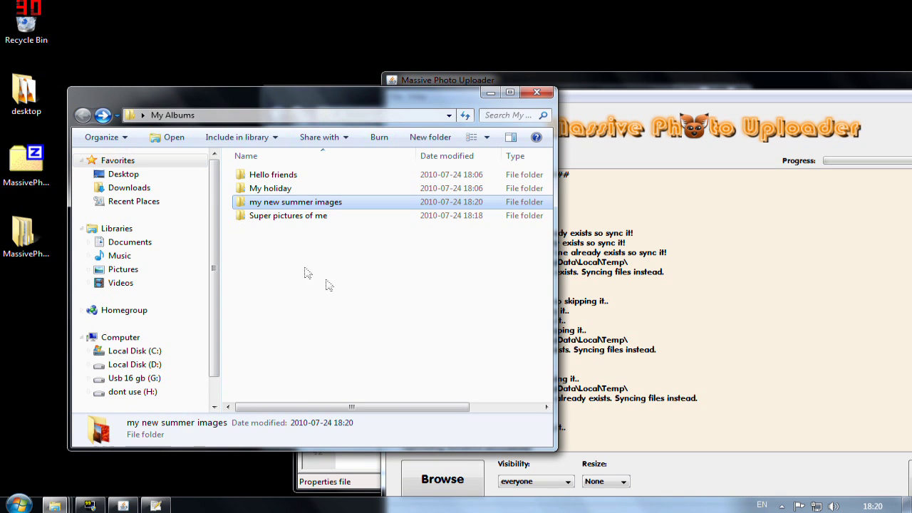
{"action": "left_click", "coordinate": [327, 283]}
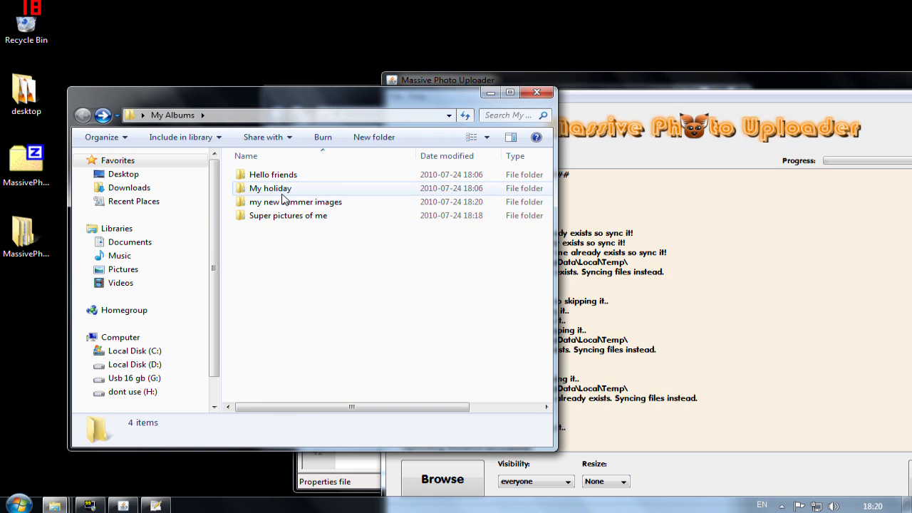
Copy Penguins.jpg from the My holiday folder into Super pictures of me and check the destination folder
{"action": "double_click", "coordinate": [280, 190]}
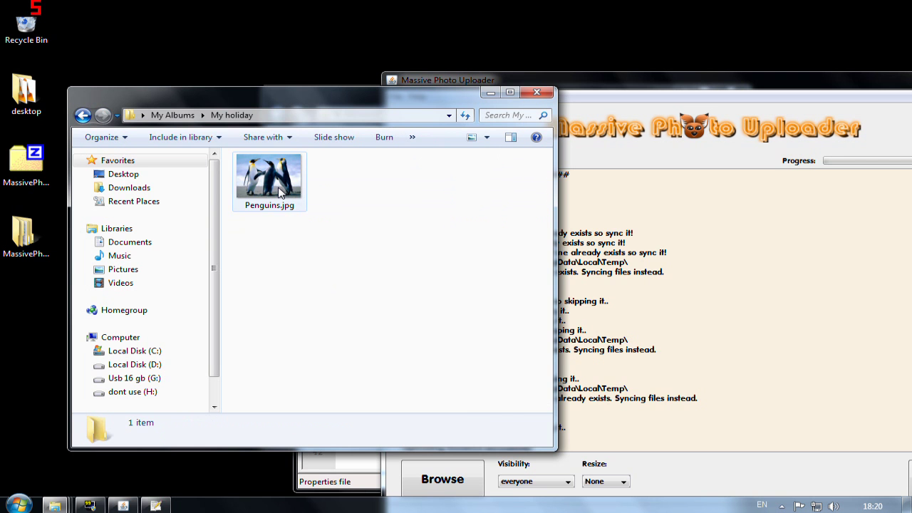
{"action": "left_click", "coordinate": [83, 115]}
{"action": "double_click", "coordinate": [285, 173]}
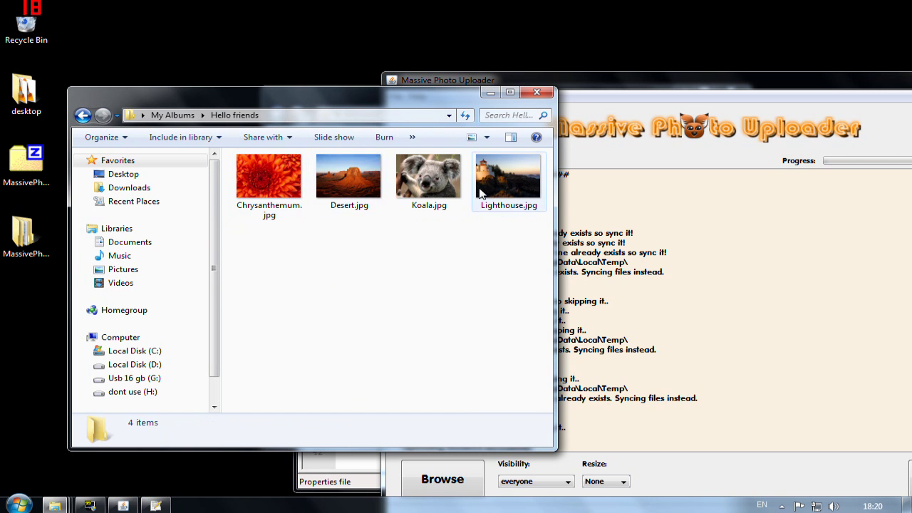
{"action": "left_click", "coordinate": [82, 115]}
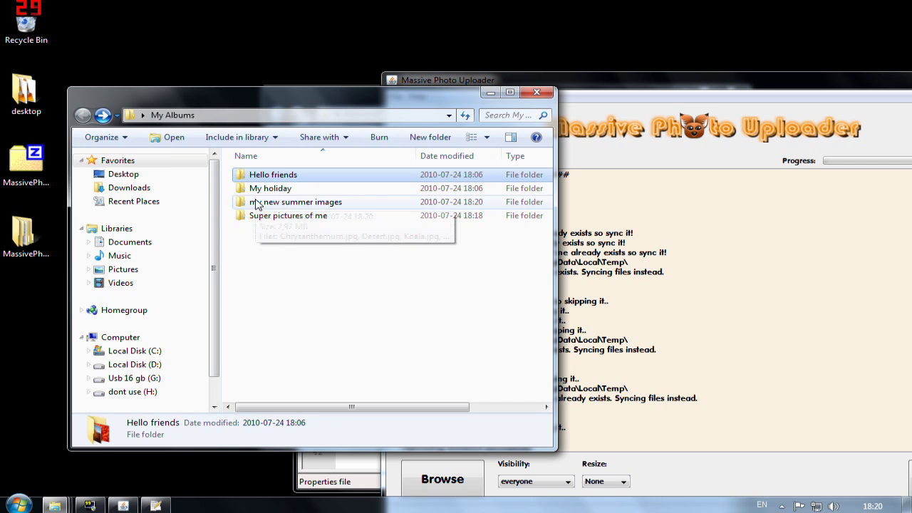
{"action": "double_click", "coordinate": [266, 189]}
{"action": "left_click", "coordinate": [280, 187]}
{"action": "left_click", "coordinate": [83, 114]}
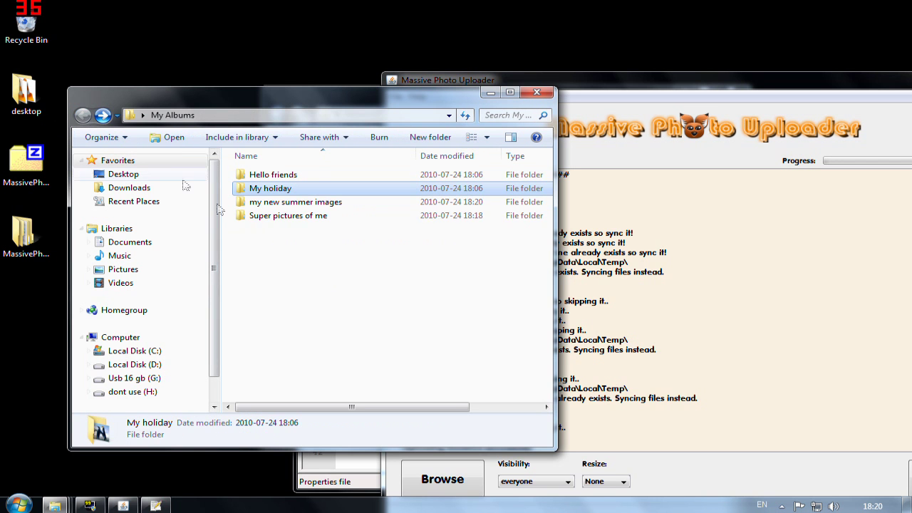
{"action": "double_click", "coordinate": [255, 213]}
{"action": "key", "text": "ctrl+v"}
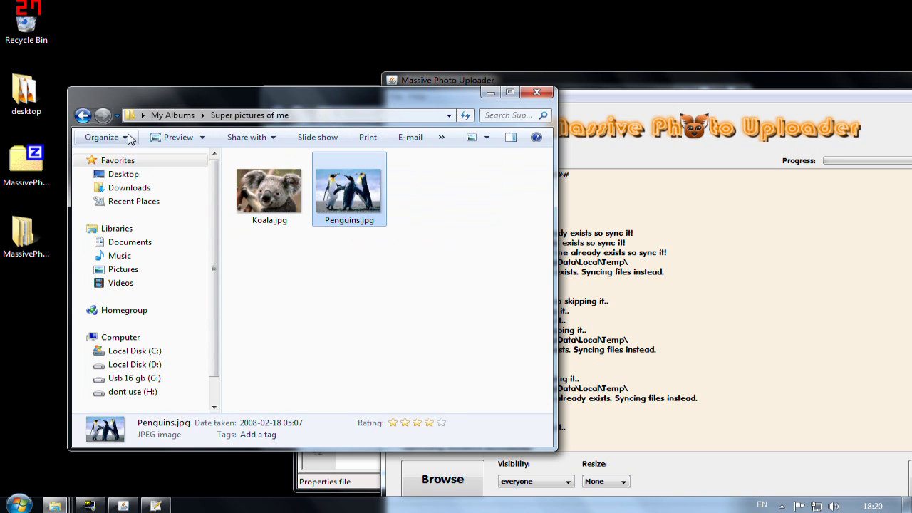
{"action": "left_click", "coordinate": [83, 115]}
{"action": "left_click", "coordinate": [265, 203]}
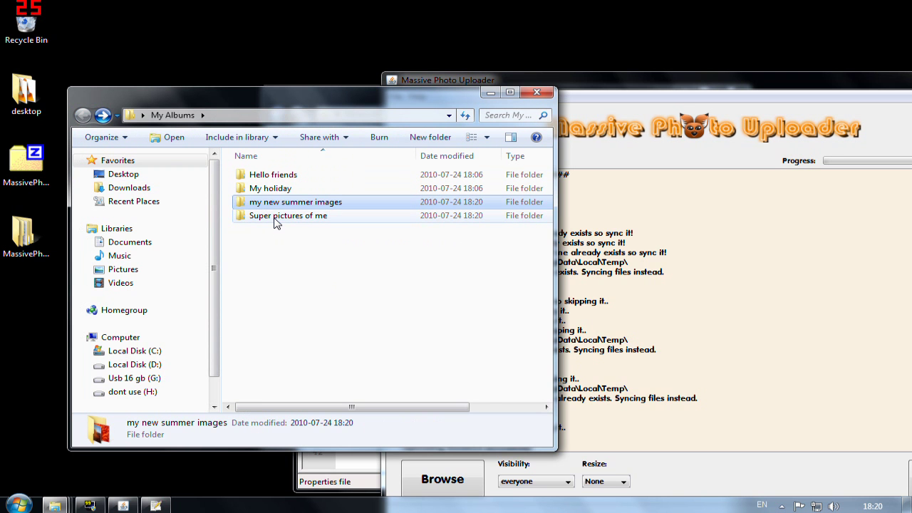
{"action": "double_click", "coordinate": [274, 218]}
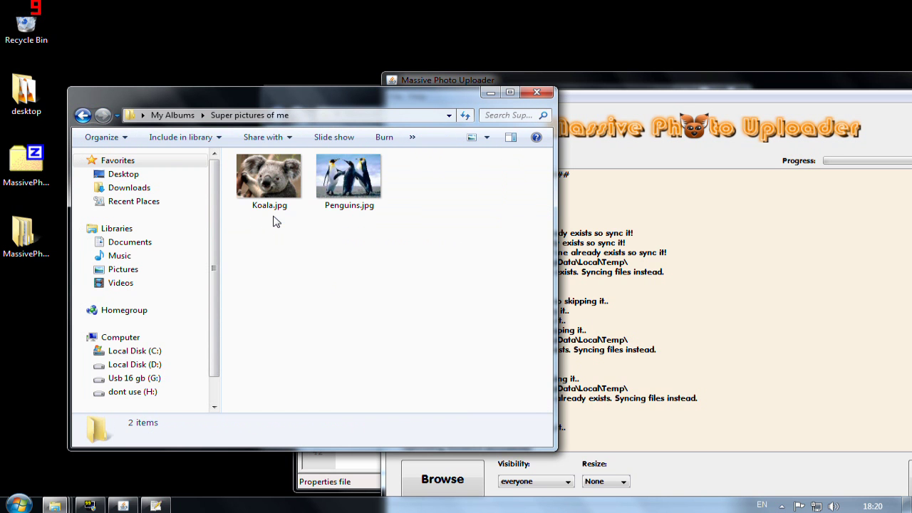
{"action": "left_click", "coordinate": [82, 115]}
Switch to Massive Photo Uploader and load the My Albums folder from the desktop again
{"action": "left_click_drag", "start_coordinate": [253, 102], "coordinate": [237, 97]}
{"action": "left_click_drag", "start_coordinate": [602, 87], "coordinate": [450, 46]}
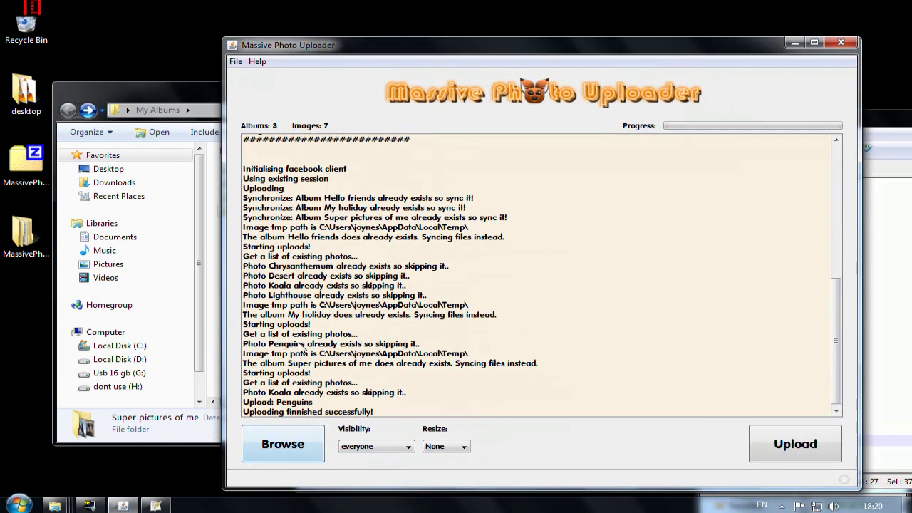
{"action": "left_click", "coordinate": [302, 449]}
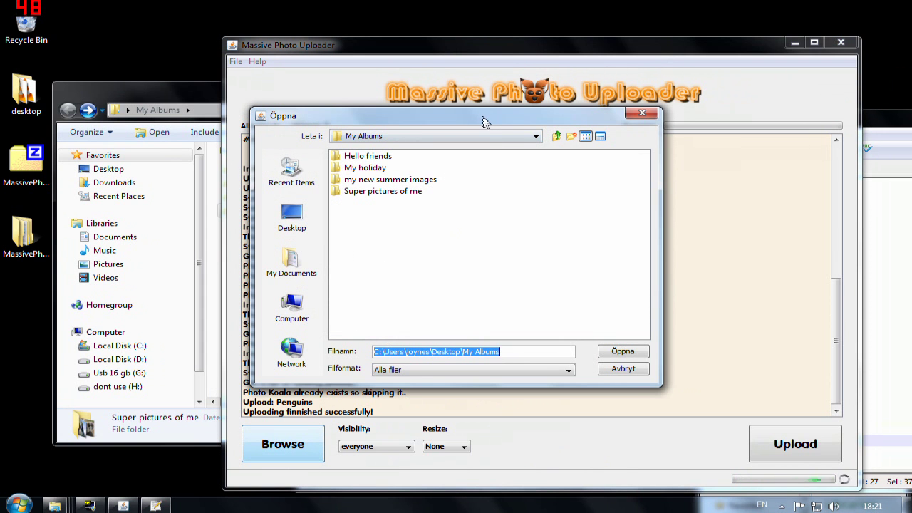
{"action": "left_click", "coordinate": [612, 350]}
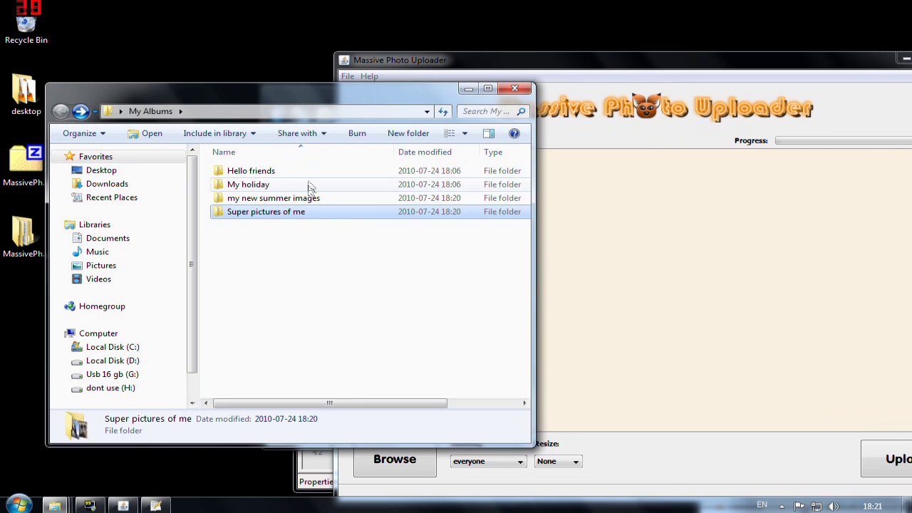
Create a text document named data.txt inside the my new summer images folder
{"action": "double_click", "coordinate": [291, 197]}
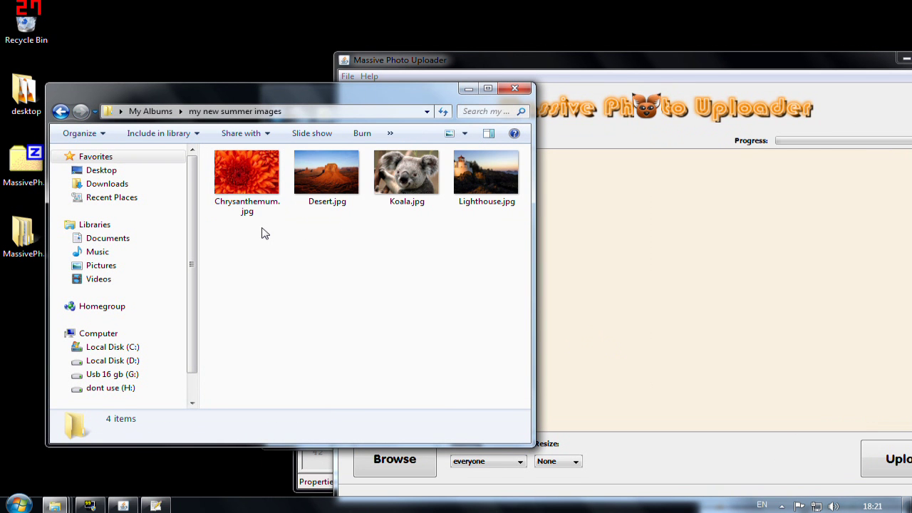
{"action": "right_click", "coordinate": [264, 277]}
{"action": "mouse_move", "coordinate": [306, 434]}
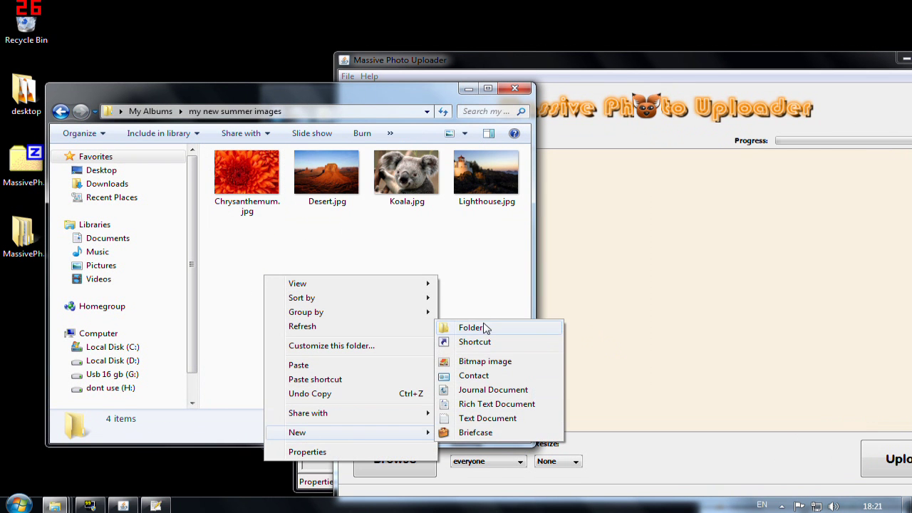
{"action": "left_click", "coordinate": [481, 417]}
{"action": "type", "text": "data"}
{"action": "key", "text": "Delete"}
{"action": "key", "text": "Delete"}
{"action": "key", "text": "Delete"}
{"action": "key", "text": "Delete"}
{"action": "type", "text": ".txt"}
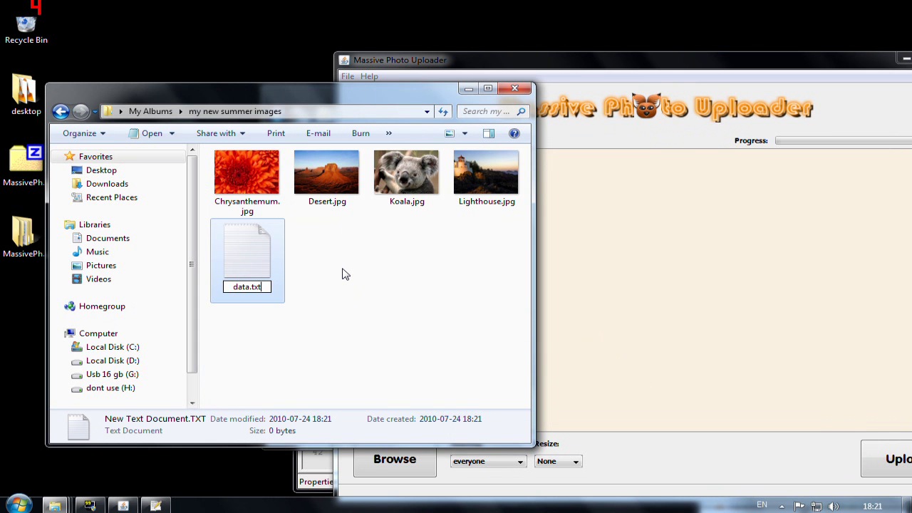
{"action": "key", "text": "Return"}
Write "This was the best summer of my whole life forever.." in data.txt, then save and close the file
{"action": "double_click", "coordinate": [340, 196]}
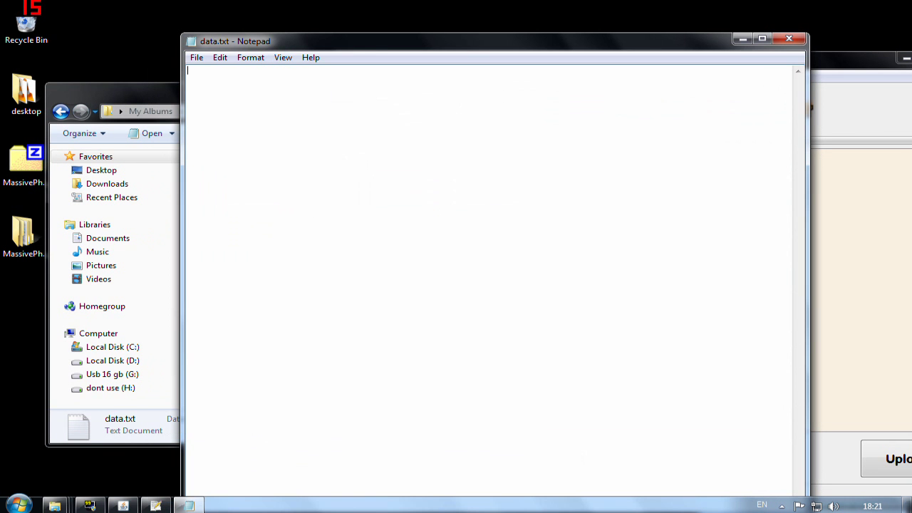
{"action": "type", "text": "This was the bets"}
{"action": "key", "text": "BackSpace"}
{"action": "key", "text": "BackSpace"}
{"action": "key", "text": "BackSpace"}
{"action": "type", "text": "st summer of m"}
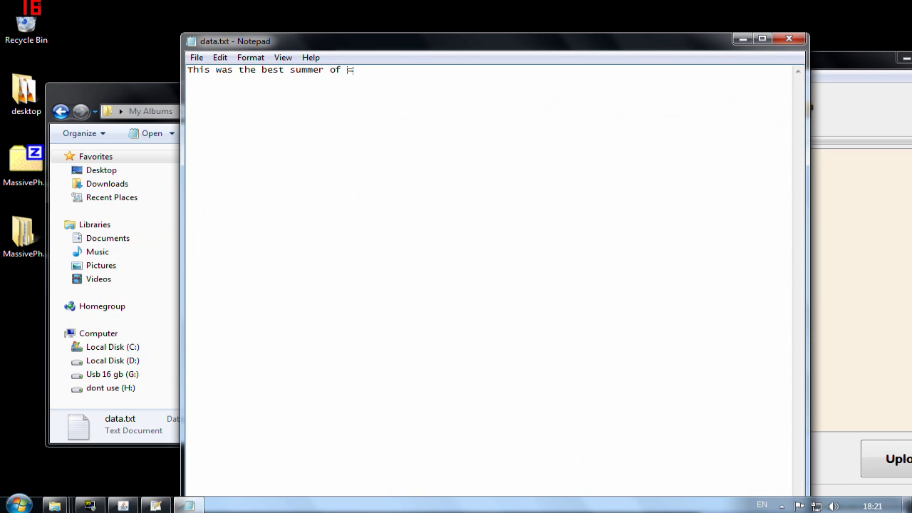
{"action": "type", "text": "y whole life forevet"}
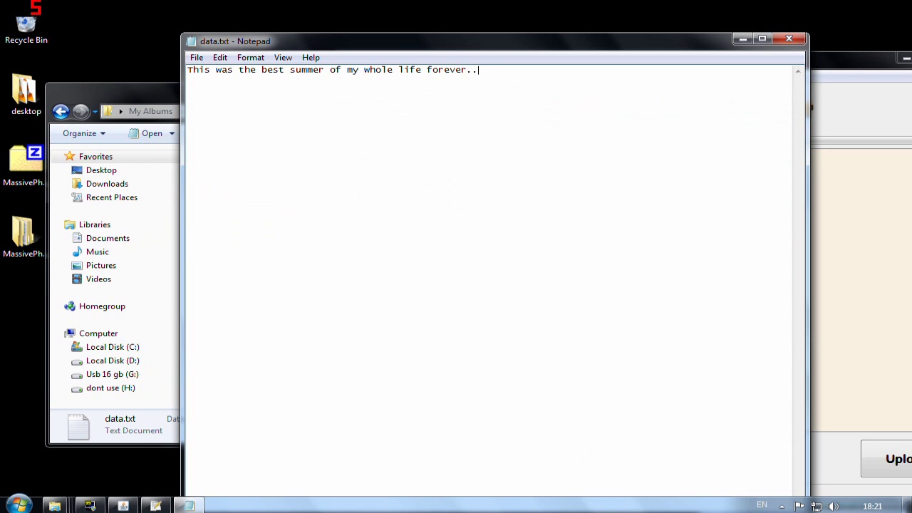
{"action": "left_click", "coordinate": [789, 38]}
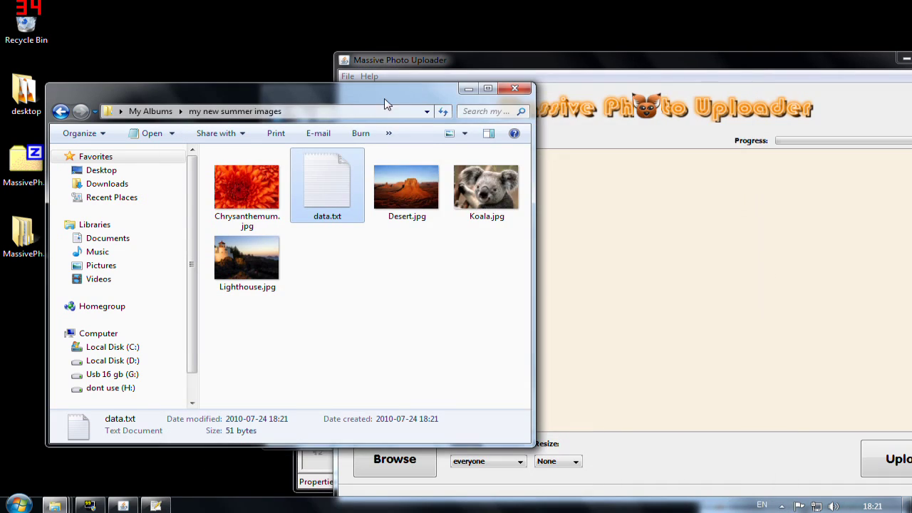
Load My Albums again in Massive Photo Uploader and check the my new summer images and Super pictures of me entries
{"action": "left_click", "coordinate": [364, 470]}
{"action": "left_click", "coordinate": [615, 349]}
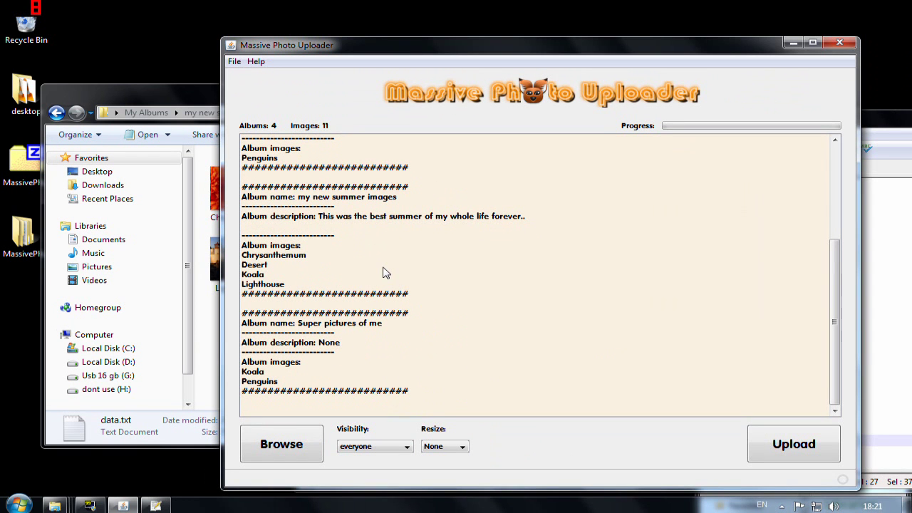
{"action": "left_click_drag", "start_coordinate": [298, 322], "coordinate": [381, 327]}
{"action": "left_click_drag", "start_coordinate": [287, 383], "coordinate": [242, 376]}
{"action": "left_click", "coordinate": [292, 248]}
{"action": "left_click_drag", "start_coordinate": [297, 197], "coordinate": [396, 200]}
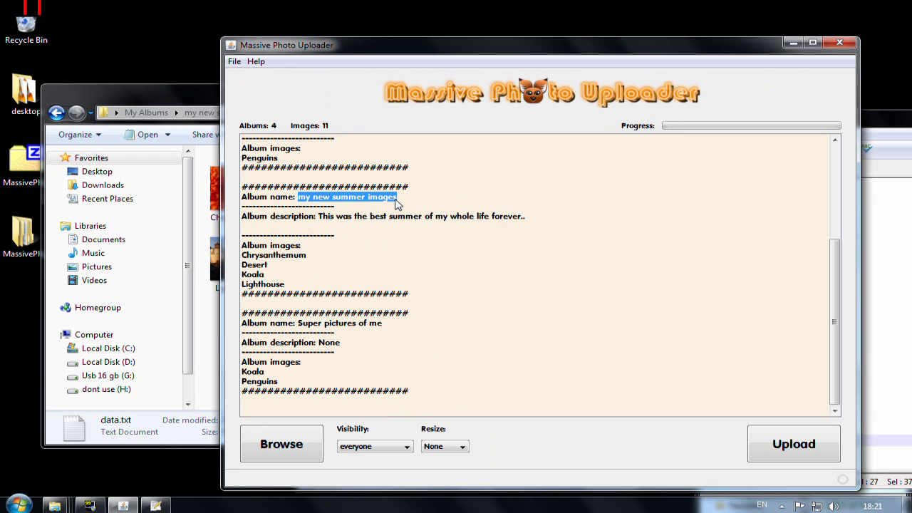
{"action": "left_click", "coordinate": [279, 266]}
{"action": "left_click_drag", "start_coordinate": [287, 285], "coordinate": [231, 256]}
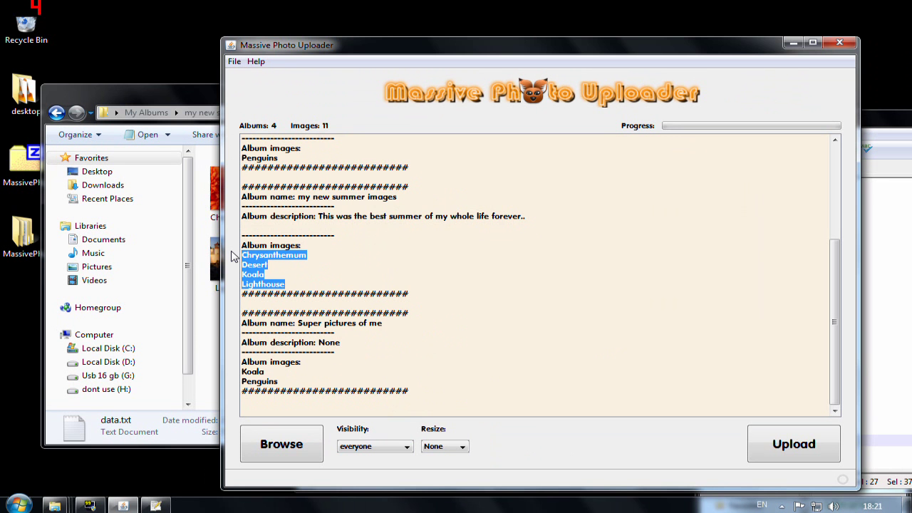
{"action": "left_click", "coordinate": [376, 268]}
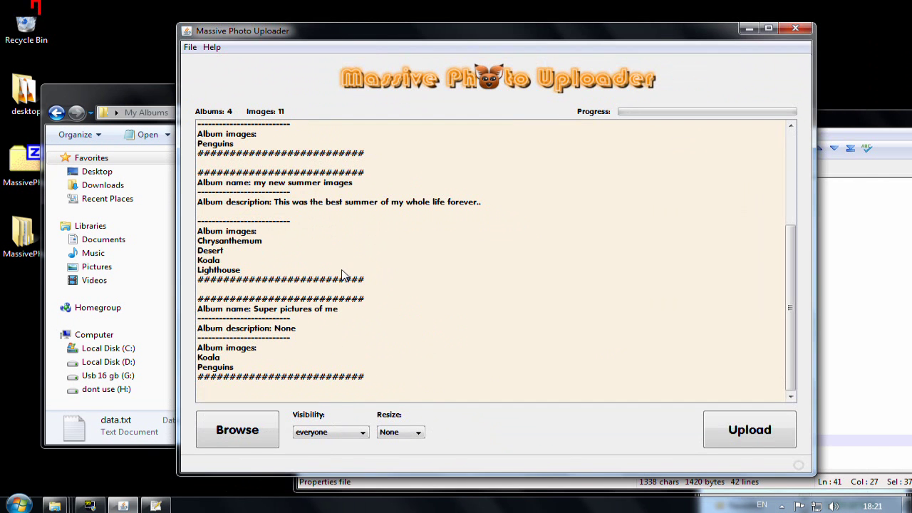
Set the upload's image resize to 800 and the album visibility to friends
{"action": "left_click", "coordinate": [340, 441]}
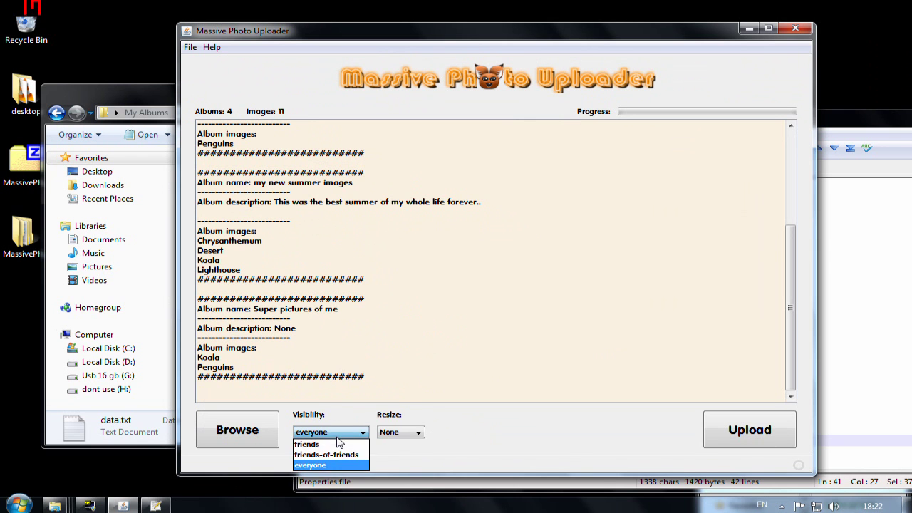
{"action": "left_click", "coordinate": [378, 403]}
{"action": "left_click", "coordinate": [400, 431]}
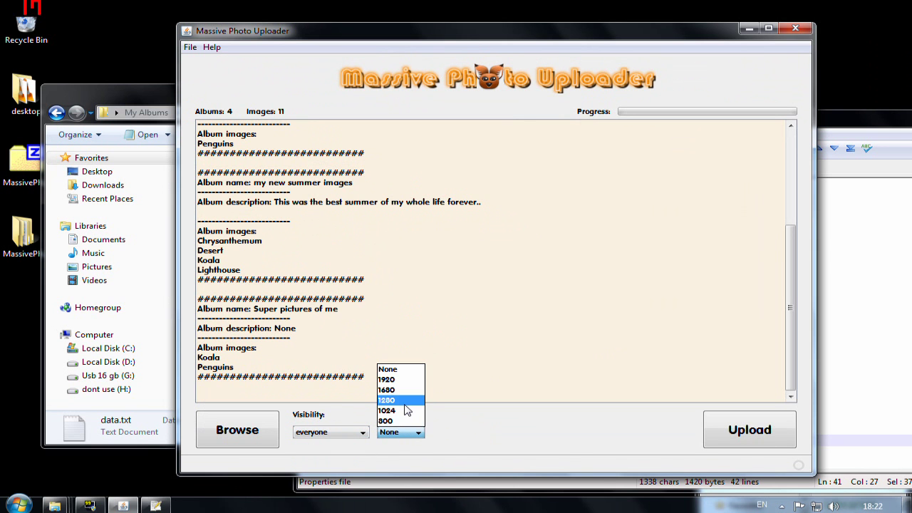
{"action": "left_click", "coordinate": [411, 421]}
{"action": "left_click", "coordinate": [330, 432]}
{"action": "left_click", "coordinate": [320, 439]}
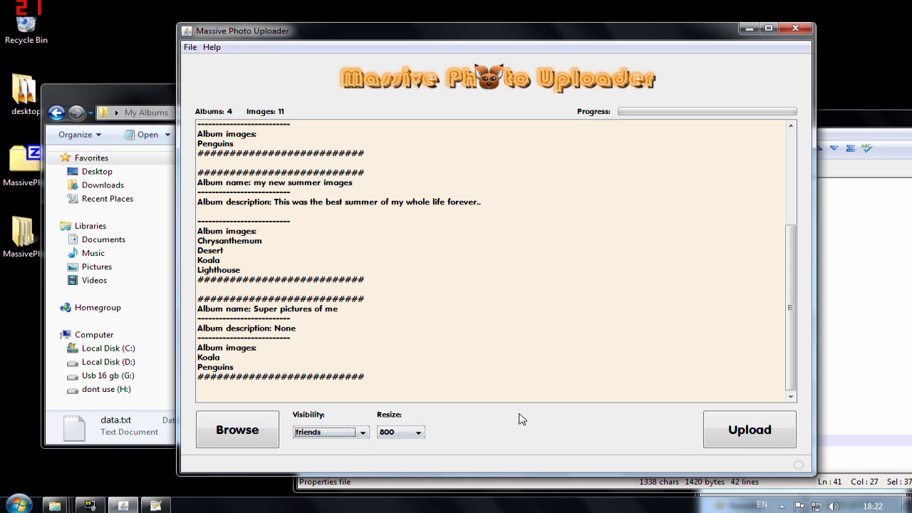
{"action": "left_click", "coordinate": [265, 368]}
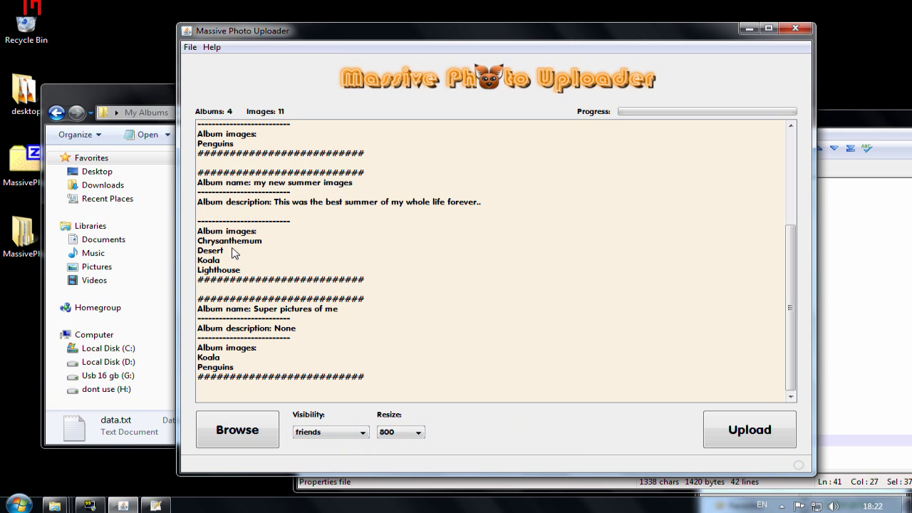
{"action": "left_click_drag", "start_coordinate": [215, 231], "coordinate": [234, 238]}
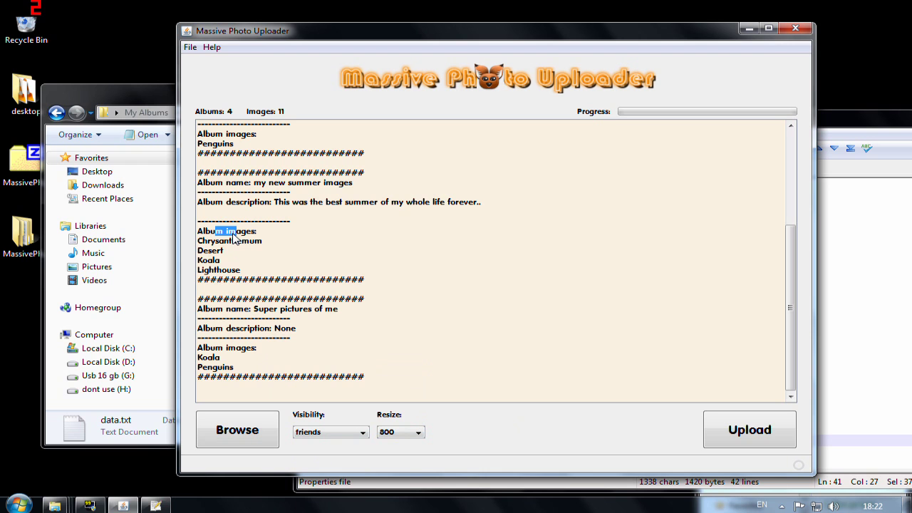
{"action": "mouse_move", "coordinate": [197, 183]}
{"action": "left_mouse_down"}
{"action": "mouse_move", "coordinate": [226, 187]}
{"action": "mouse_move", "coordinate": [213, 184]}
{"action": "left_mouse_up"}
{"action": "left_click", "coordinate": [225, 186]}
{"action": "left_click", "coordinate": [221, 187]}
{"action": "left_click_drag", "start_coordinate": [346, 29], "coordinate": [342, 31]}
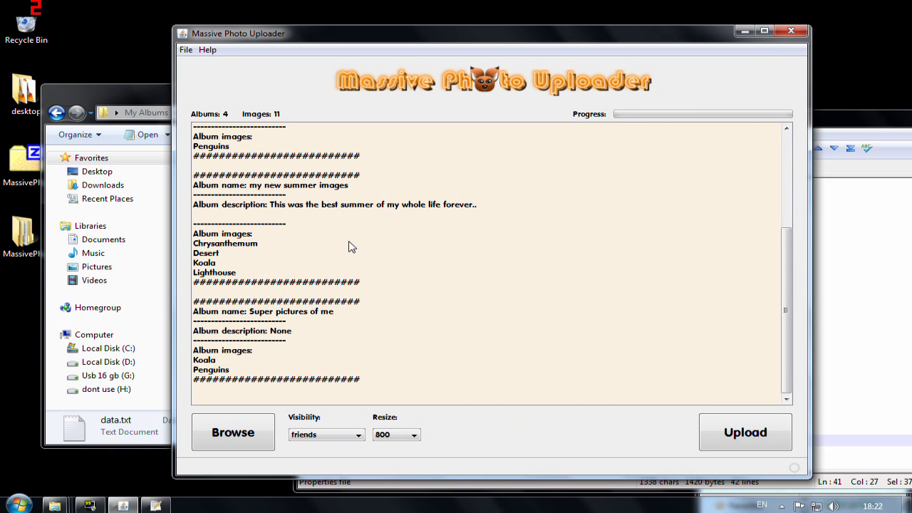
Upload the loaded albums to Facebook, dismiss the completion message and check the temporary image path in the log
{"action": "left_click", "coordinate": [744, 432]}
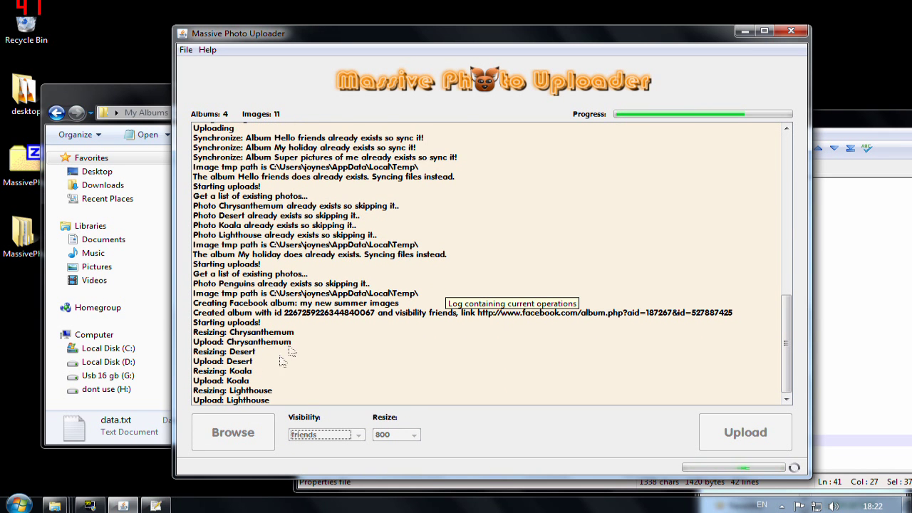
{"action": "left_click_drag", "start_coordinate": [270, 264], "coordinate": [418, 266]}
{"action": "left_click_drag", "start_coordinate": [270, 225], "coordinate": [299, 226]}
{"action": "left_click", "coordinate": [481, 273]}
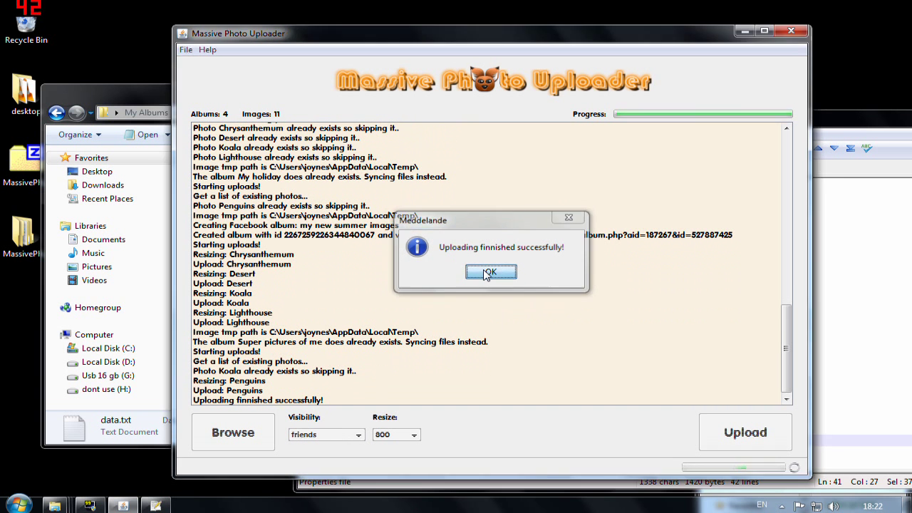
{"action": "left_click_drag", "start_coordinate": [270, 332], "coordinate": [348, 332]}
{"action": "left_click", "coordinate": [297, 334]}
{"action": "left_click_drag", "start_coordinate": [270, 331], "coordinate": [420, 336]}
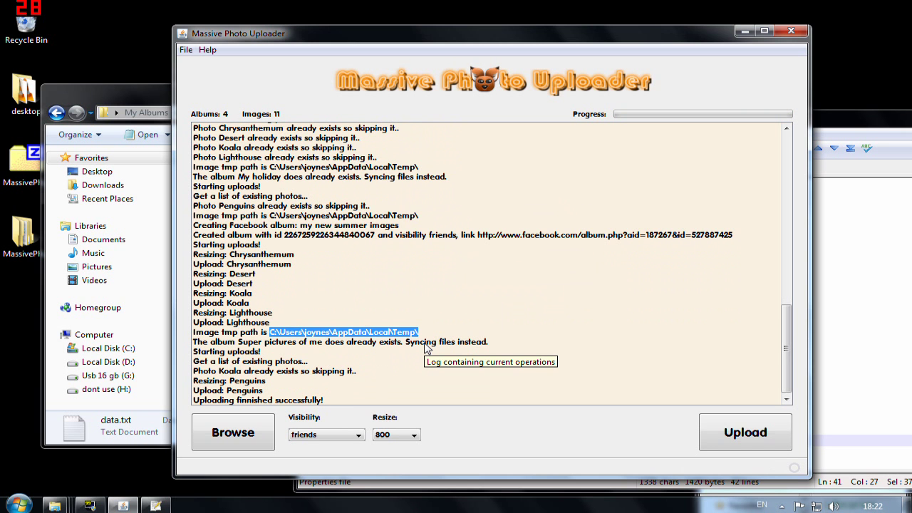
{"action": "left_click", "coordinate": [338, 384]}
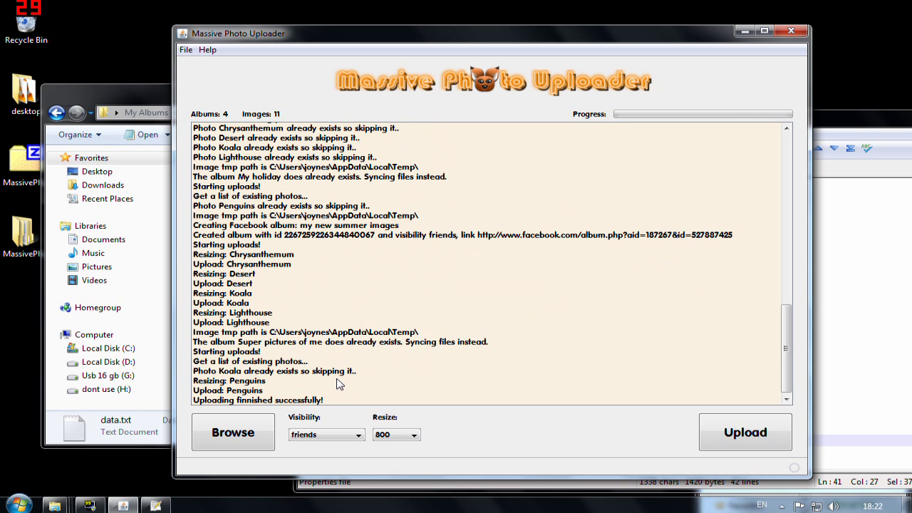
Reposition the My Albums folder window and bring the Massive Photo Uploader window in front of it
{"action": "left_click_drag", "start_coordinate": [563, 37], "coordinate": [375, 27]}
{"action": "left_click", "coordinate": [752, 120]}
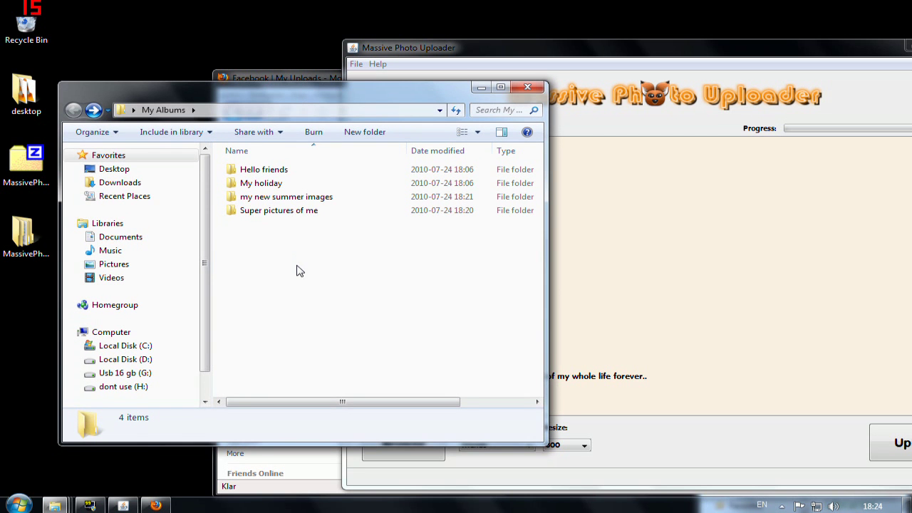
{"action": "left_click_drag", "start_coordinate": [323, 99], "coordinate": [334, 102]}
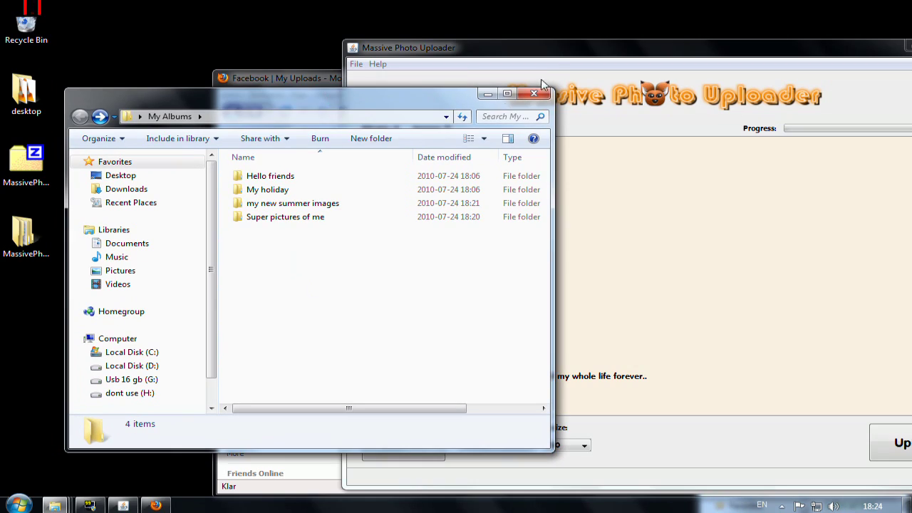
{"action": "left_click_drag", "start_coordinate": [541, 51], "coordinate": [409, 36]}
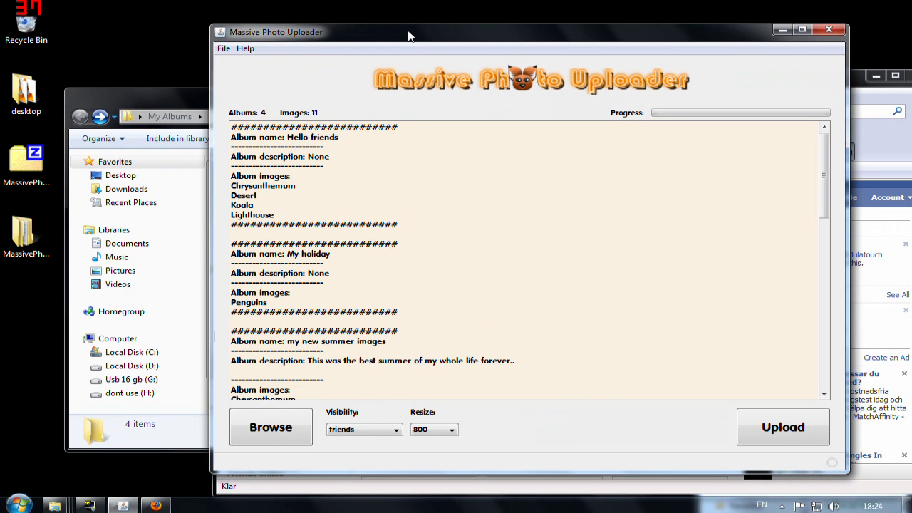
{"action": "left_click_drag", "start_coordinate": [409, 35], "coordinate": [398, 36]}
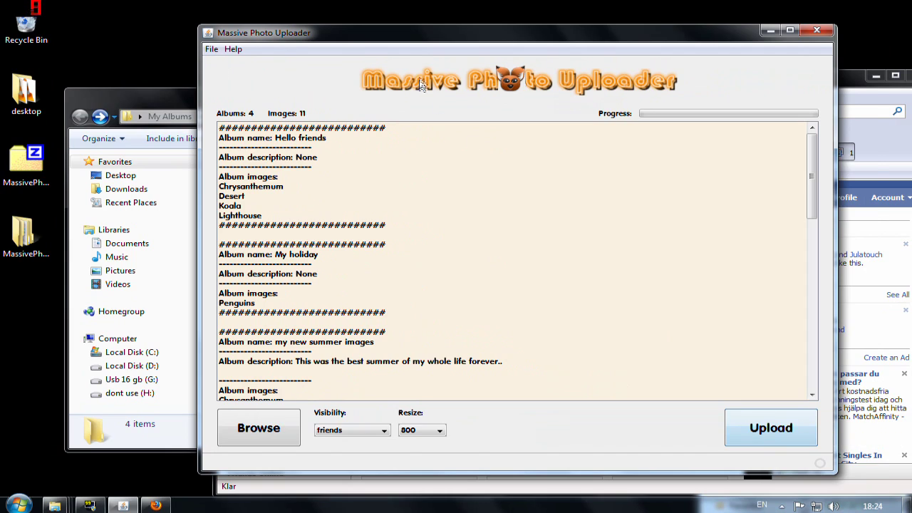
{"action": "left_click_drag", "start_coordinate": [417, 35], "coordinate": [310, 40]}
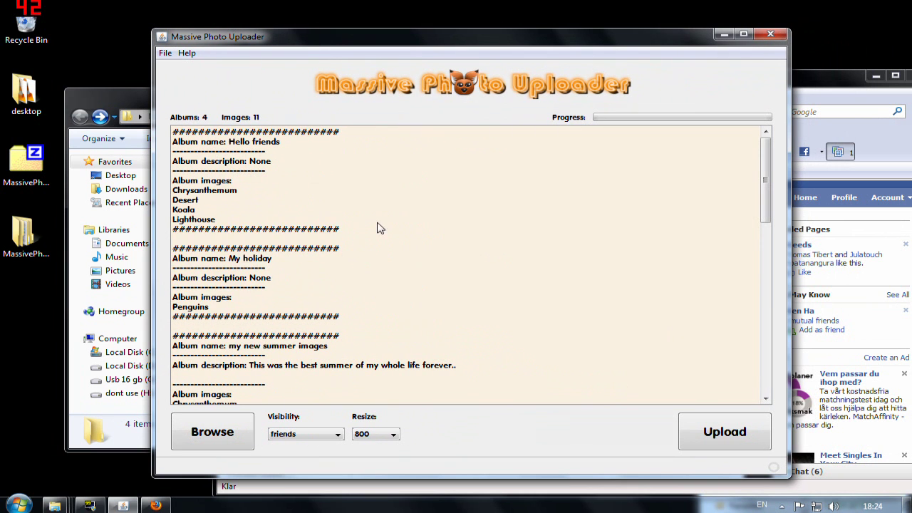
{"action": "left_click_drag", "start_coordinate": [235, 307], "coordinate": [224, 204]}
{"action": "left_click", "coordinate": [230, 185]}
{"action": "left_click_drag", "start_coordinate": [173, 179], "coordinate": [273, 278]}
{"action": "left_click", "coordinate": [264, 311]}
{"action": "left_click_drag", "start_coordinate": [309, 380], "coordinate": [270, 314]}
{"action": "left_click", "coordinate": [237, 251]}
{"action": "left_click_drag", "start_coordinate": [285, 388], "coordinate": [179, 360]}
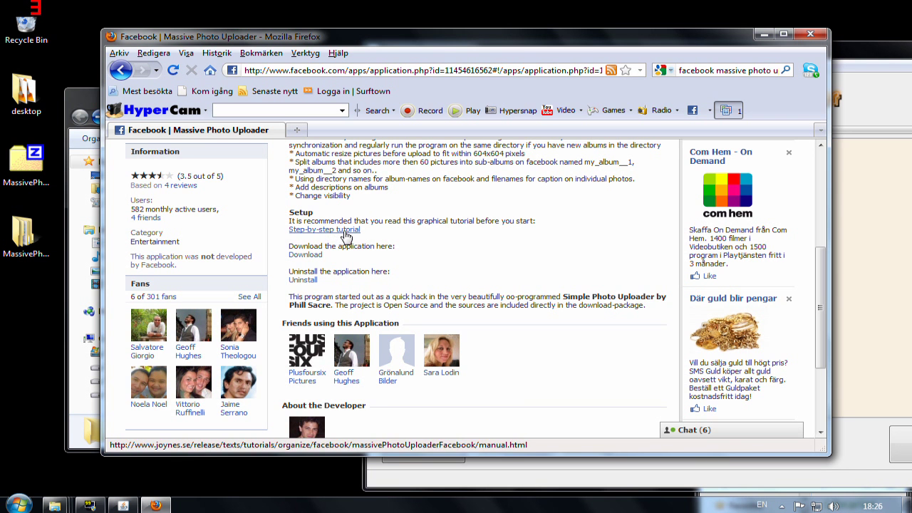
Open the step-by-step tutorial from the application's Facebook page and look through its installation section
{"action": "left_click", "coordinate": [327, 230]}
{"action": "scroll", "coordinate": [391, 301], "scroll_direction": "down", "scroll_amount": 5}
{"action": "scroll", "coordinate": [391, 302], "scroll_direction": "down", "scroll_amount": 5}
{"action": "scroll", "coordinate": [370, 238], "scroll_direction": "down", "scroll_amount": 5}
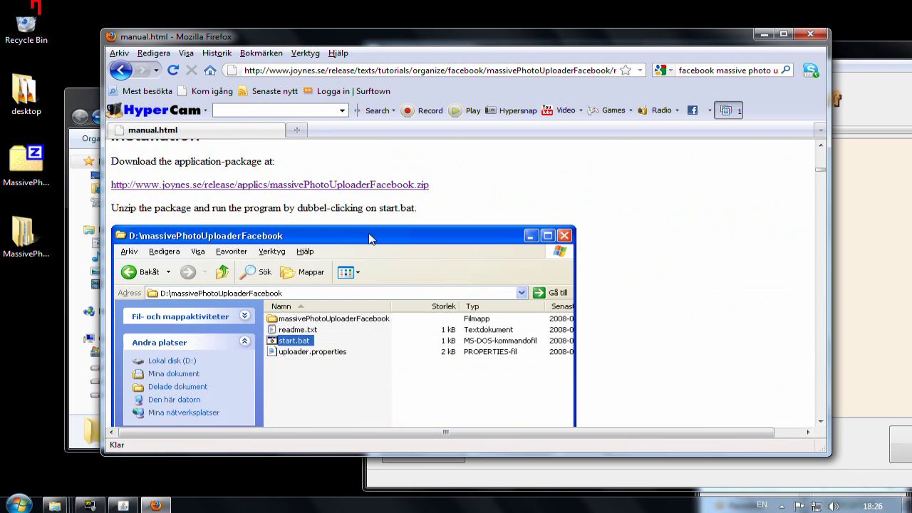
{"action": "scroll", "coordinate": [385, 242], "scroll_direction": "down", "scroll_amount": 10}
{"action": "scroll", "coordinate": [392, 244], "scroll_direction": "up", "scroll_amount": 5}
{"action": "scroll", "coordinate": [390, 241], "scroll_direction": "down", "scroll_amount": 2}
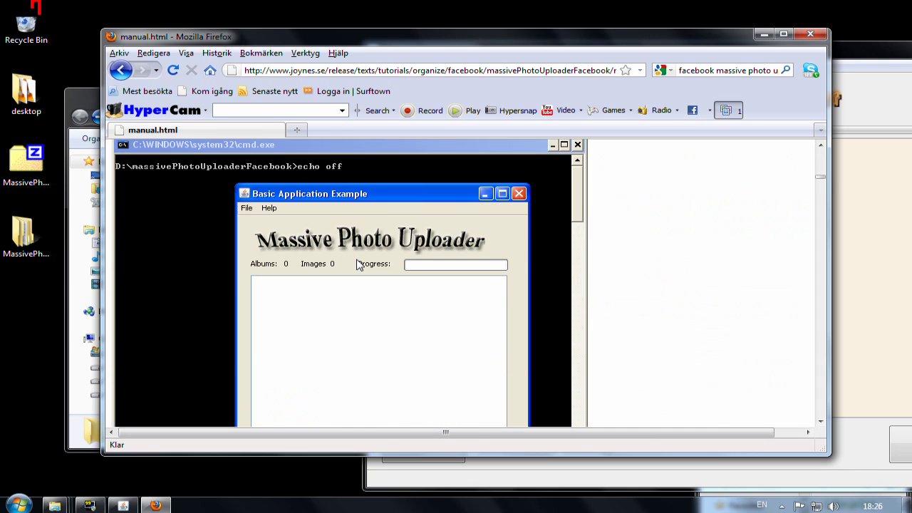
Move the uploader window aside and read the manual's sections on scanning albums and uploading to Facebook
{"action": "left_click", "coordinate": [846, 188]}
{"action": "left_click_drag", "start_coordinate": [741, 55], "coordinate": [850, 86]}
{"action": "left_click", "coordinate": [337, 340]}
{"action": "scroll", "coordinate": [369, 312], "scroll_direction": "down", "scroll_amount": 3}
{"action": "scroll", "coordinate": [371, 299], "scroll_direction": "up", "scroll_amount": 3}
{"action": "scroll", "coordinate": [372, 293], "scroll_direction": "down", "scroll_amount": 3}
{"action": "scroll", "coordinate": [374, 320], "scroll_direction": "up", "scroll_amount": 3}
{"action": "scroll", "coordinate": [371, 324], "scroll_direction": "down", "scroll_amount": 12}
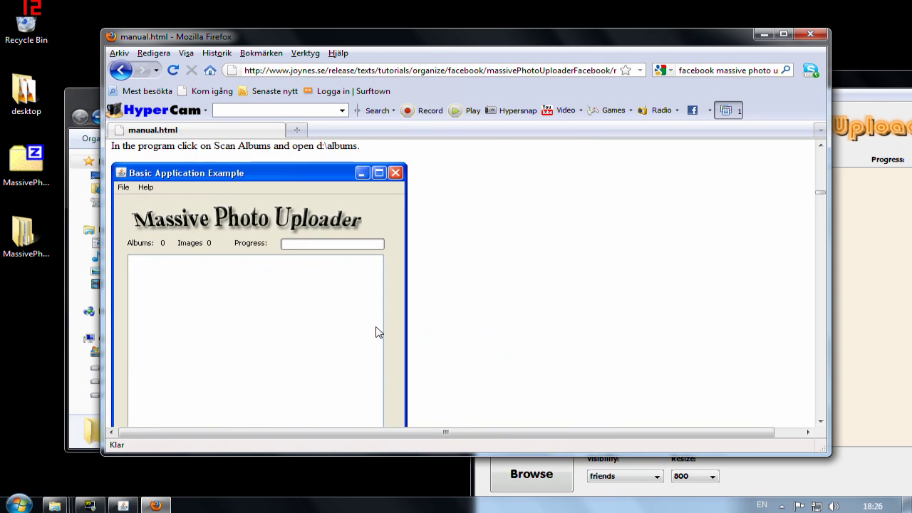
{"action": "scroll", "coordinate": [378, 331], "scroll_direction": "down", "scroll_amount": 15}
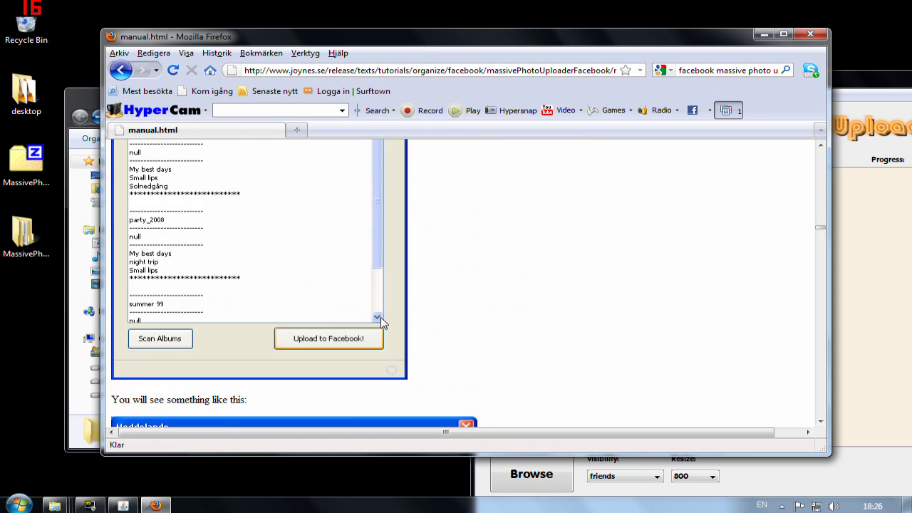
{"action": "scroll", "coordinate": [381, 324], "scroll_direction": "down", "scroll_amount": 15}
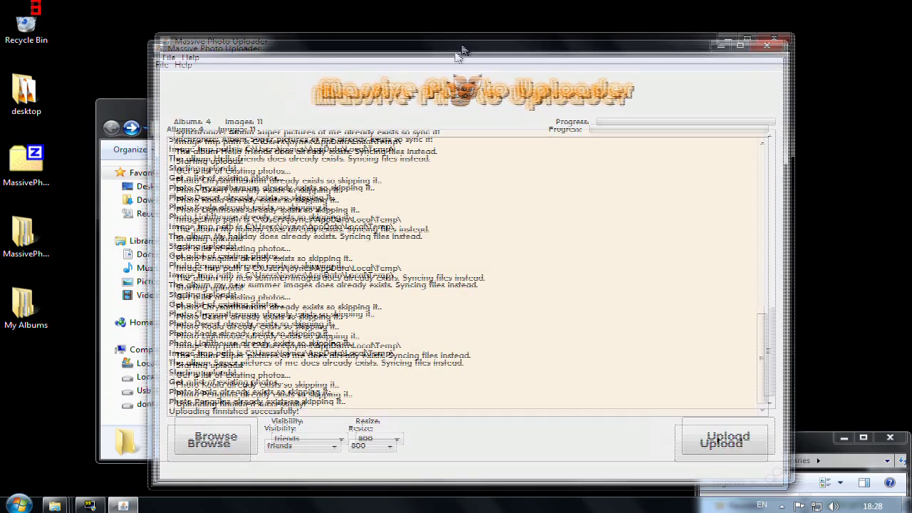
{"action": "triple_click", "coordinate": [458, 263]}
{"action": "left_click", "coordinate": [393, 287]}
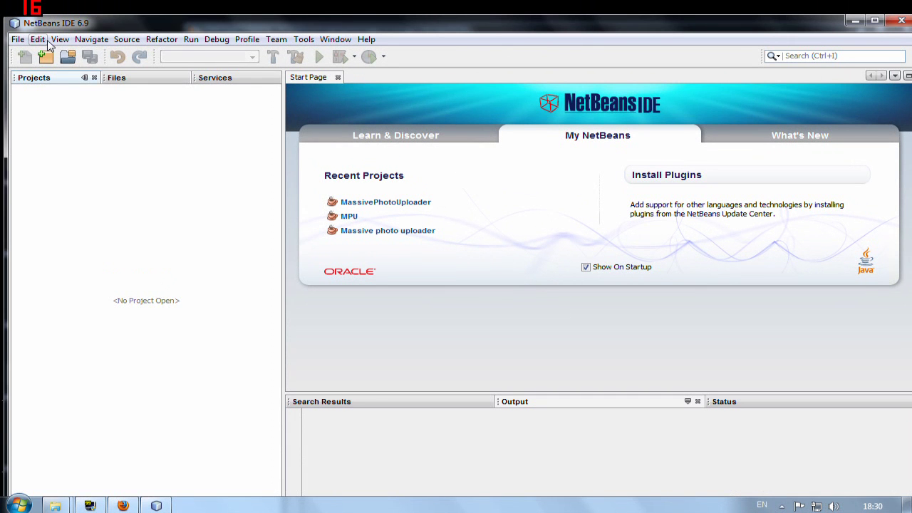
Open the Massive Photo Uploader project from the extracted source folder on the Desktop
{"action": "left_click", "coordinate": [18, 39]}
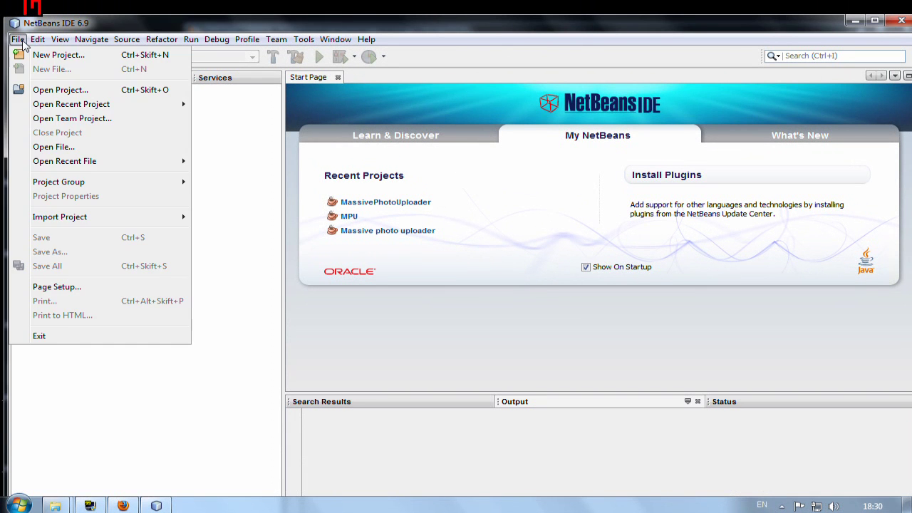
{"action": "left_click", "coordinate": [61, 90]}
{"action": "left_click", "coordinate": [407, 180]}
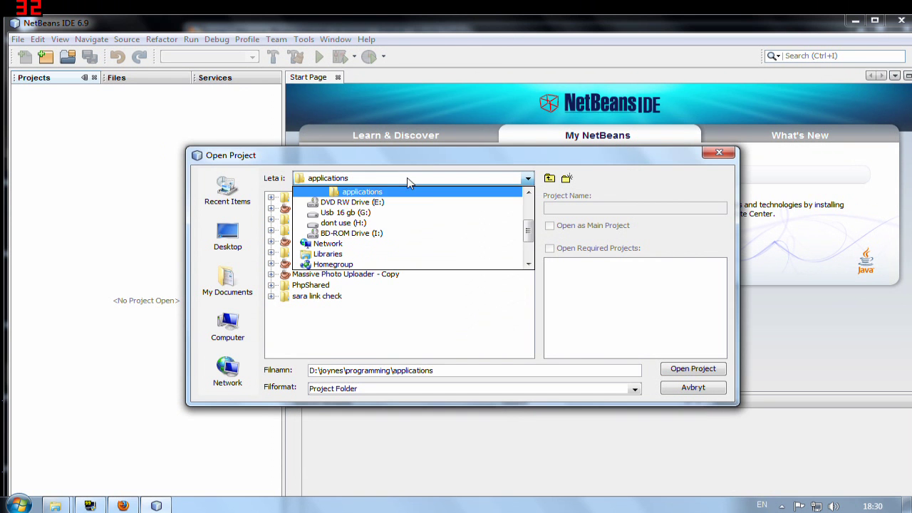
{"action": "scroll", "coordinate": [427, 222], "scroll_direction": "up", "scroll_amount": 3}
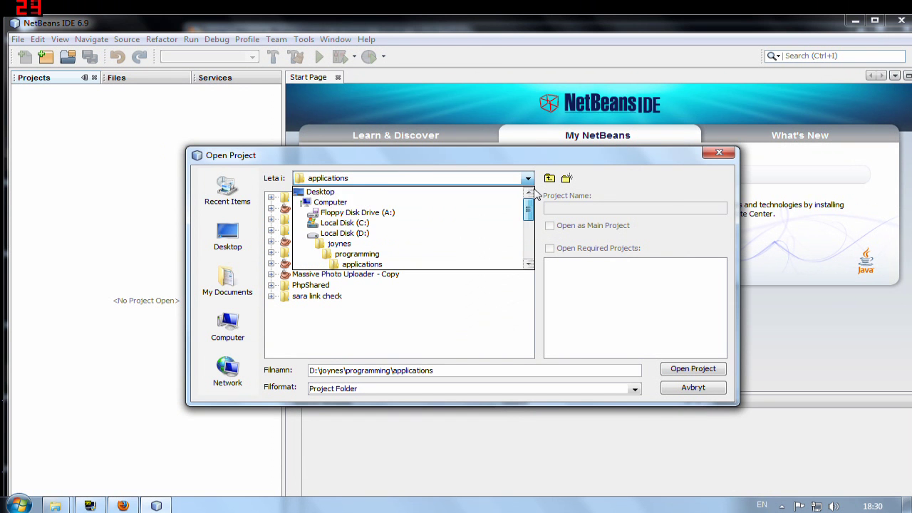
{"action": "left_click", "coordinate": [380, 193]}
{"action": "left_click", "coordinate": [304, 265]}
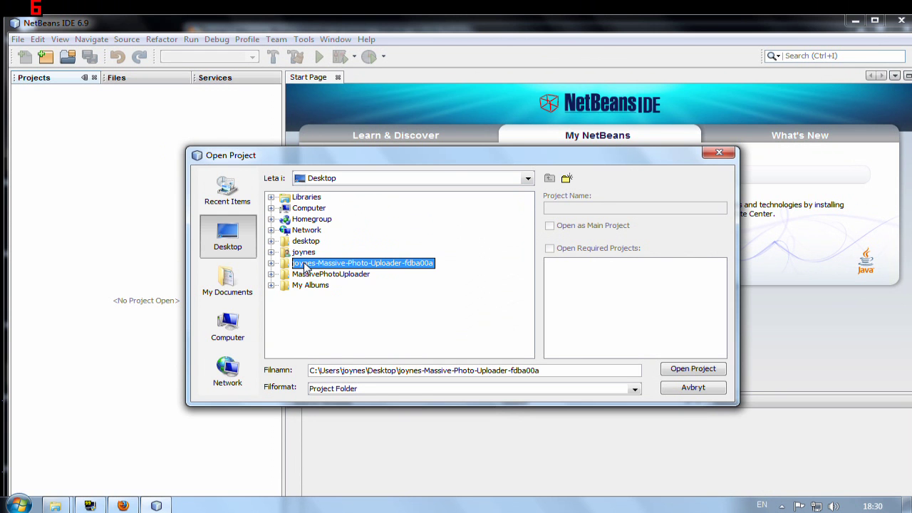
{"action": "double_click", "coordinate": [305, 265]}
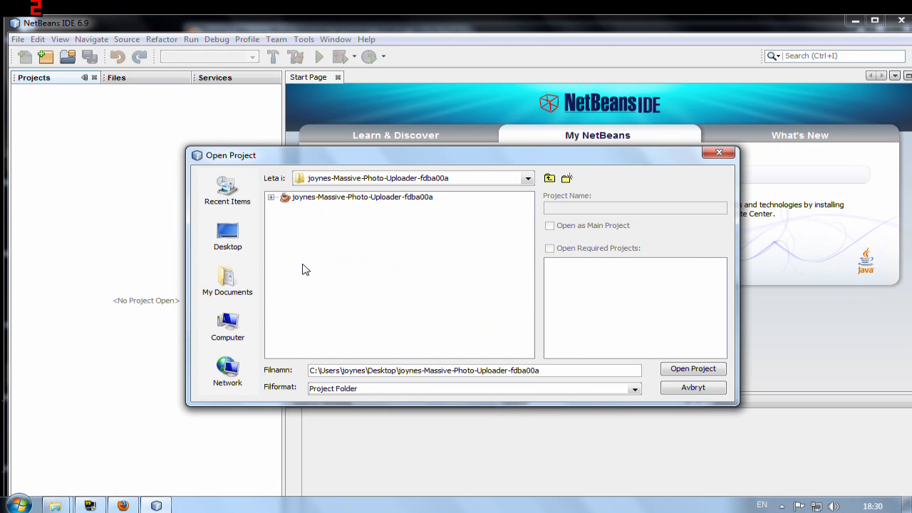
{"action": "left_click", "coordinate": [271, 197]}
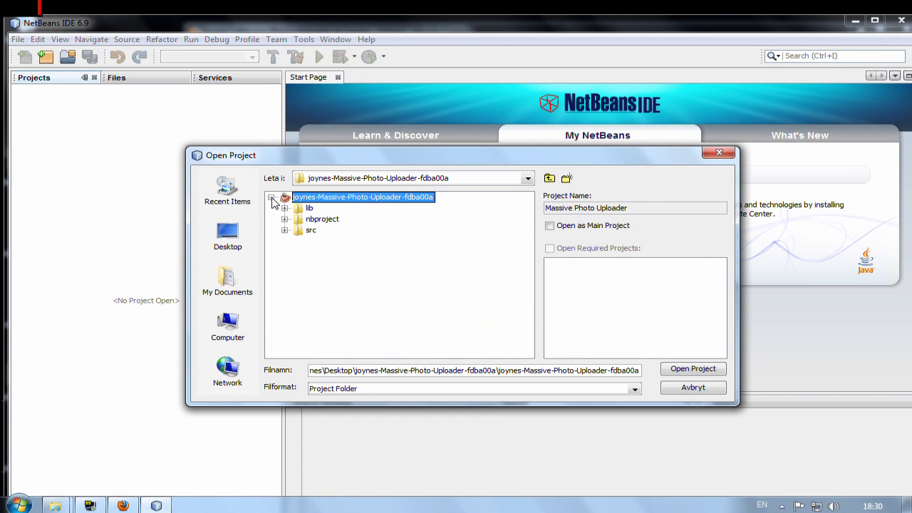
{"action": "left_click", "coordinate": [695, 370]}
Expand the project's Source Packages and look through the classes in the com.facebook.api package
{"action": "left_click", "coordinate": [70, 125]}
{"action": "left_click", "coordinate": [31, 114]}
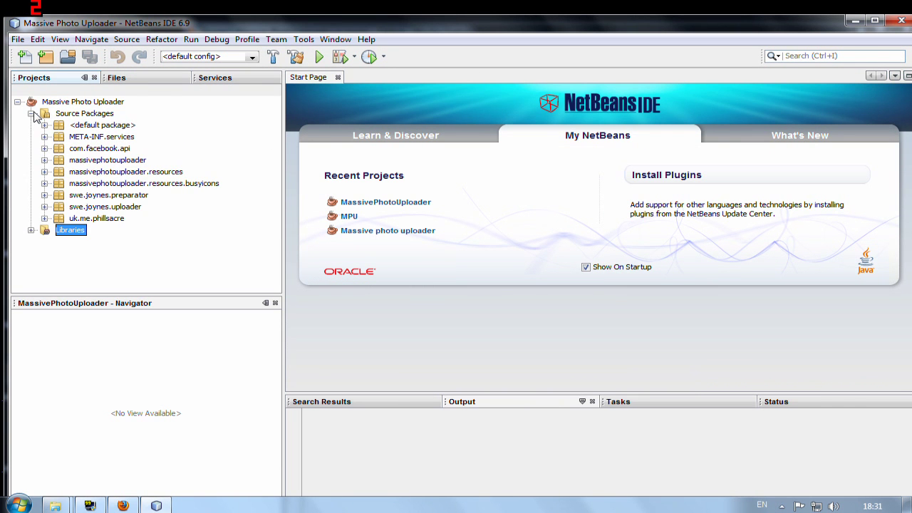
{"action": "left_click", "coordinate": [44, 149]}
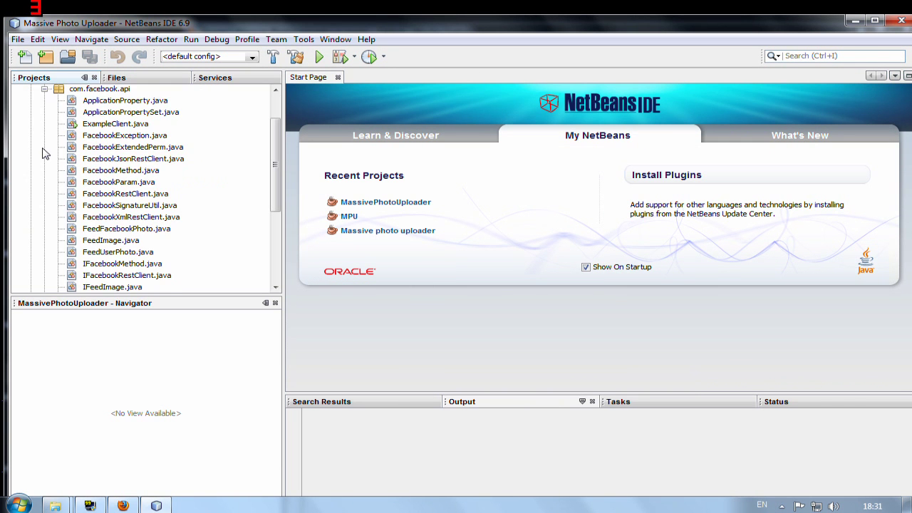
{"action": "left_click", "coordinate": [44, 89]}
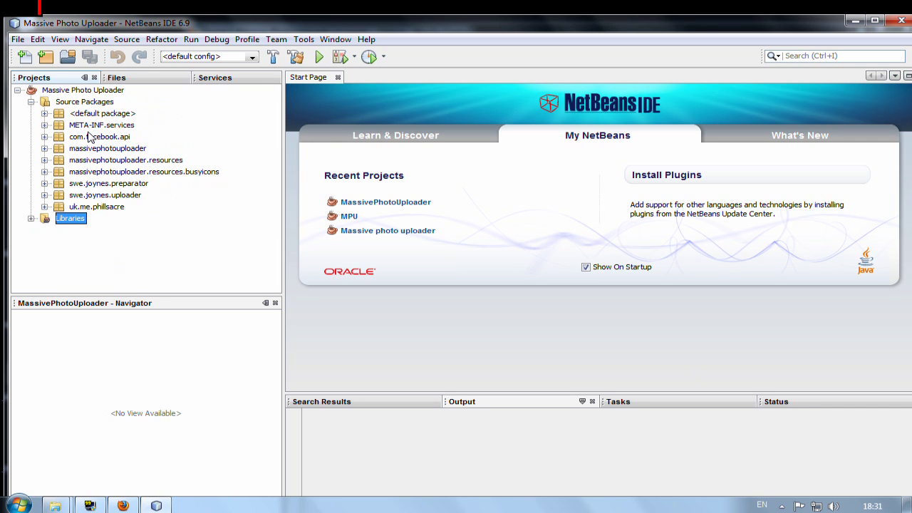
{"action": "left_click", "coordinate": [44, 137]}
{"action": "left_click", "coordinate": [45, 89]}
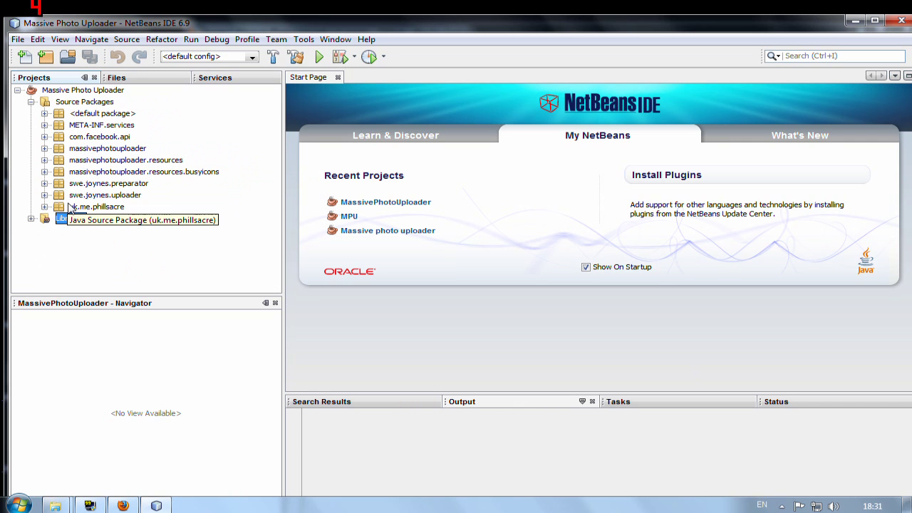
Look through the package containing FacebookDAO.java and expand the preparator and uploader packages to see their classes
{"action": "left_click", "coordinate": [44, 207]}
{"action": "left_click", "coordinate": [94, 114]}
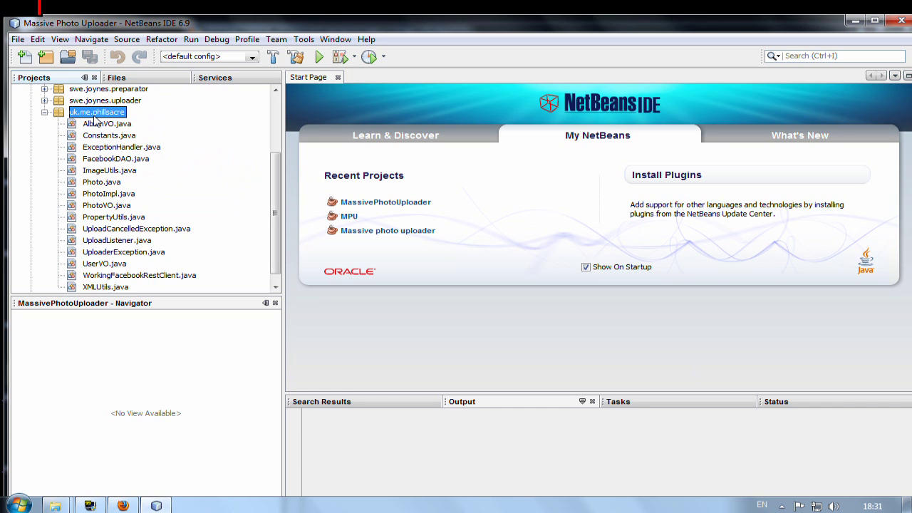
{"action": "left_click", "coordinate": [44, 112]}
{"action": "left_click", "coordinate": [44, 183]}
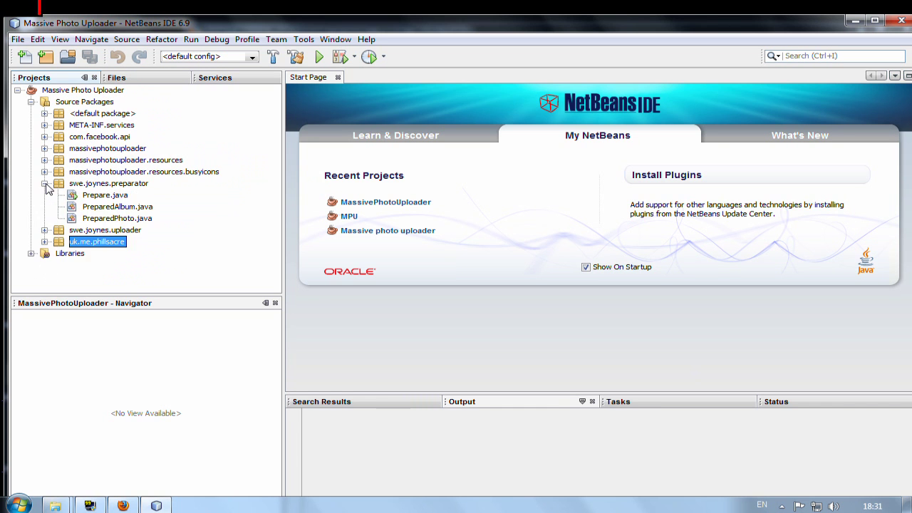
{"action": "left_click", "coordinate": [44, 231]}
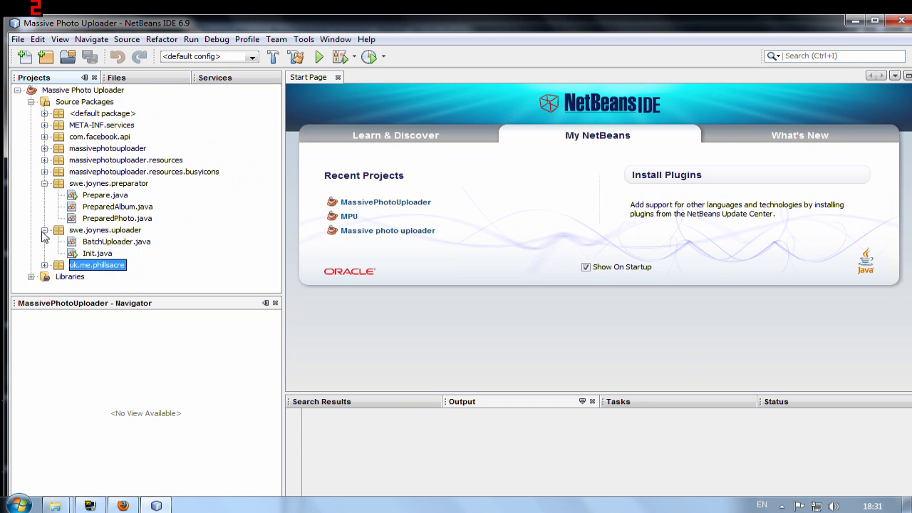
Open MassivePhotoUploaderView.java from the massivephotouploader package in the form designer
{"action": "left_click", "coordinate": [44, 148]}
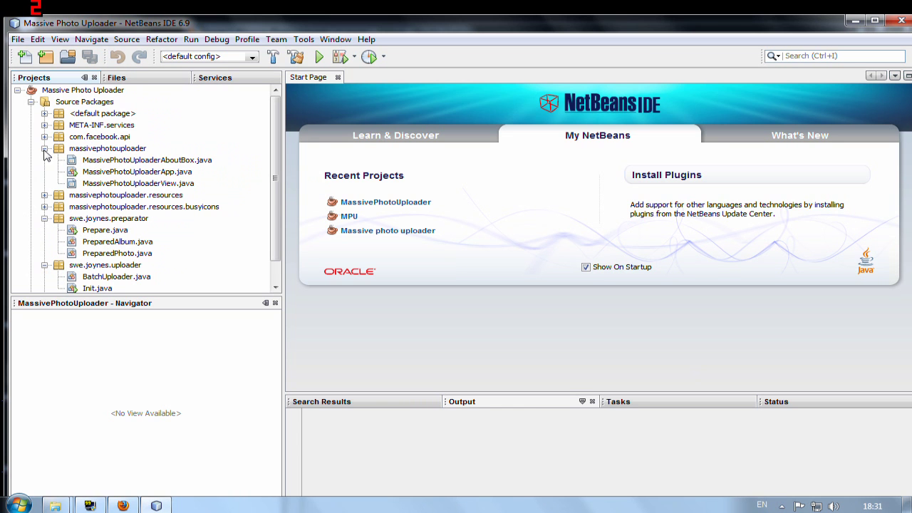
{"action": "double_click", "coordinate": [157, 183]}
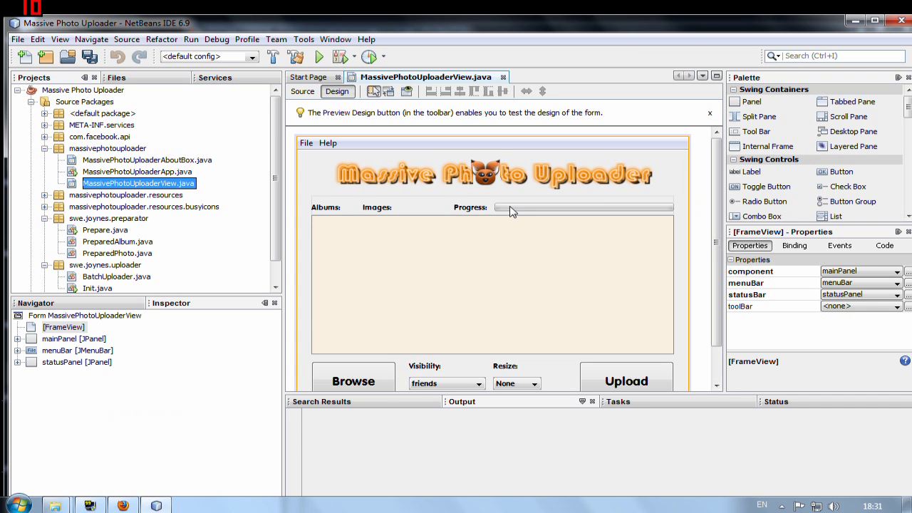
{"action": "mouse_move", "coordinate": [717, 182]}
{"action": "left_mouse_down"}
{"action": "mouse_move", "coordinate": [716, 227]}
{"action": "mouse_move", "coordinate": [716, 184]}
{"action": "left_mouse_up"}
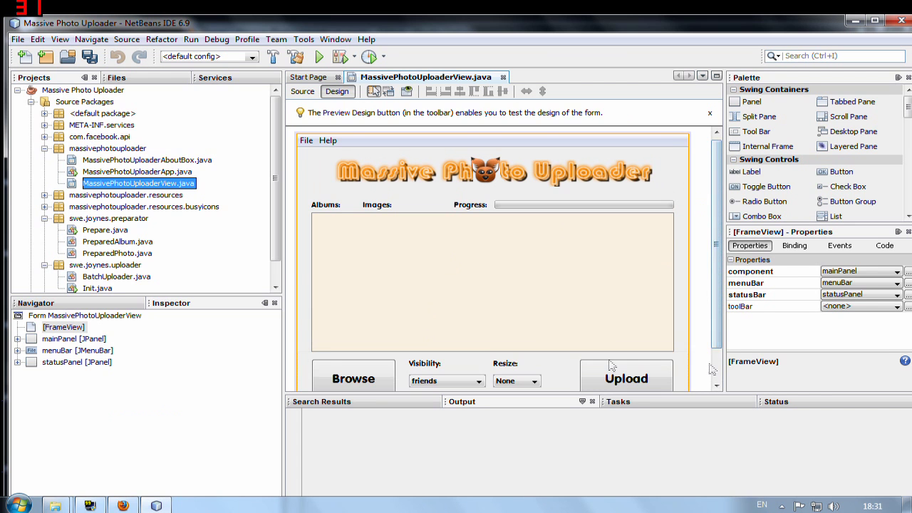
Change the text of the Browse button on the form to "Hippie"
{"action": "left_click_drag", "start_coordinate": [717, 314], "coordinate": [716, 341]}
{"action": "left_click", "coordinate": [356, 347]}
{"action": "left_click", "coordinate": [356, 348]}
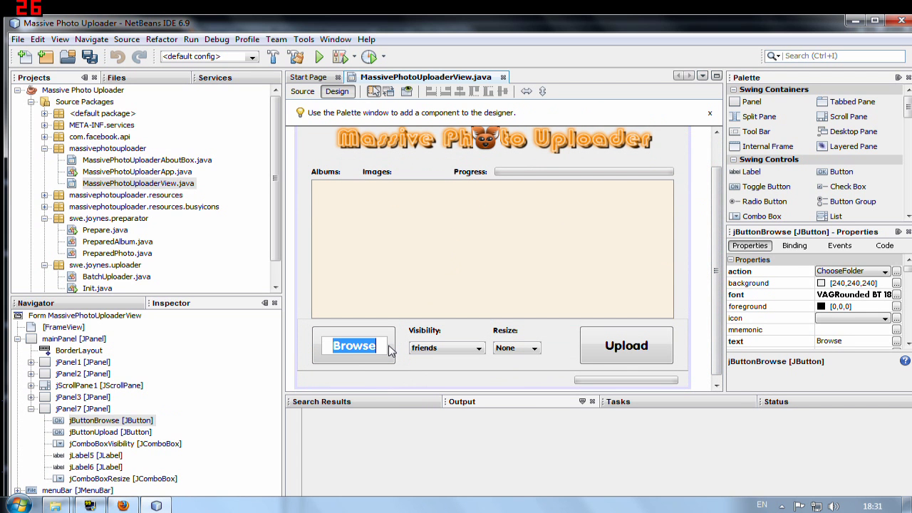
{"action": "type", "text": "Hippie"}
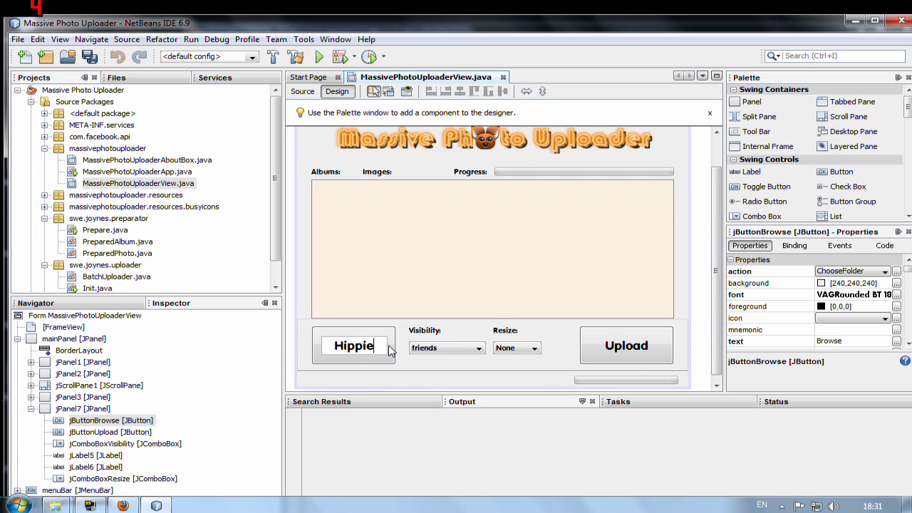
{"action": "key", "text": "Return"}
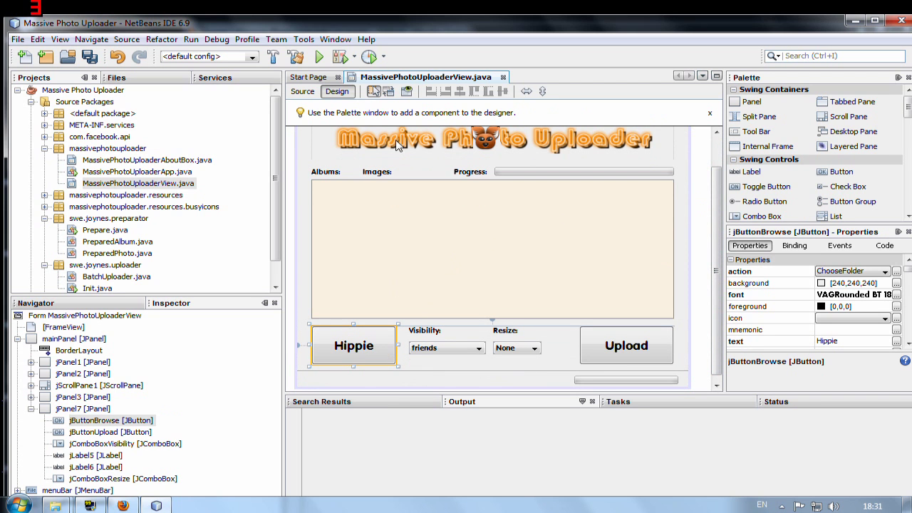
Run the project to check the edited button in the uploader window, close it and reposition the IDE window
{"action": "left_click", "coordinate": [321, 59]}
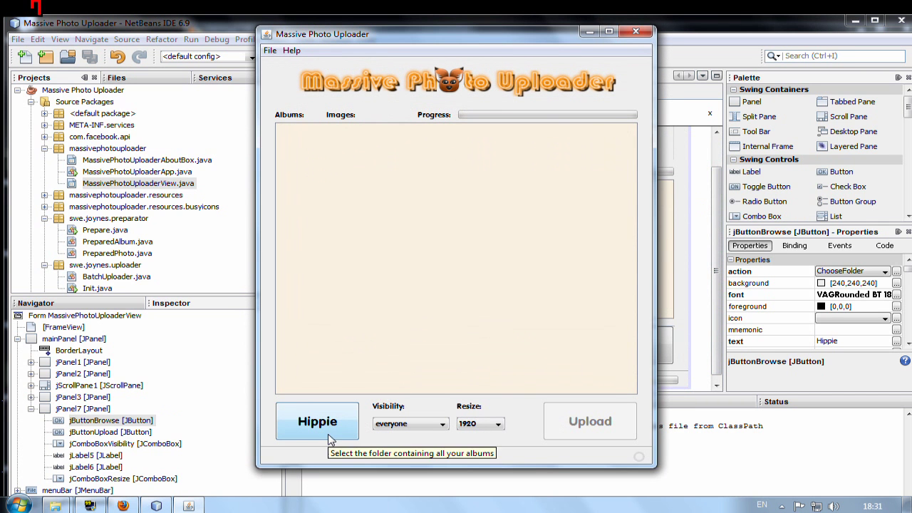
{"action": "left_click_drag", "start_coordinate": [466, 36], "coordinate": [448, 36]}
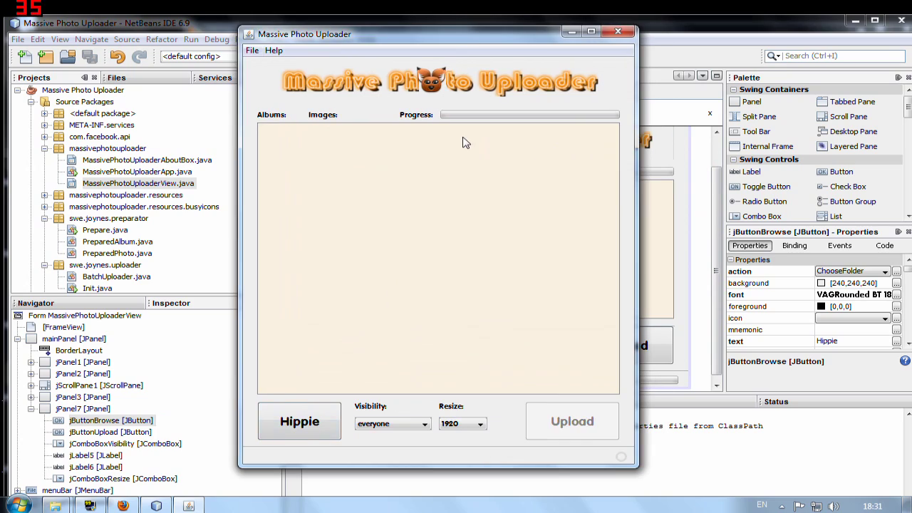
{"action": "left_click", "coordinate": [618, 31]}
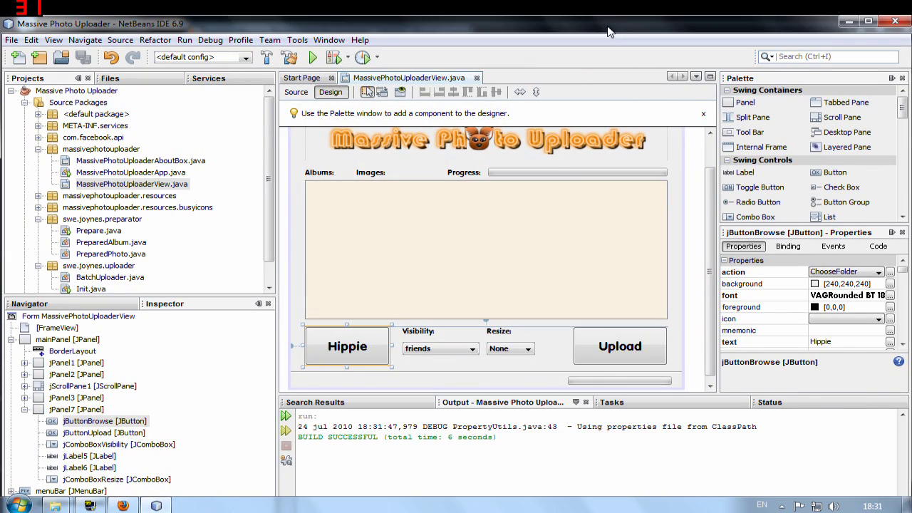
{"action": "left_click_drag", "start_coordinate": [553, 26], "coordinate": [781, 15]}
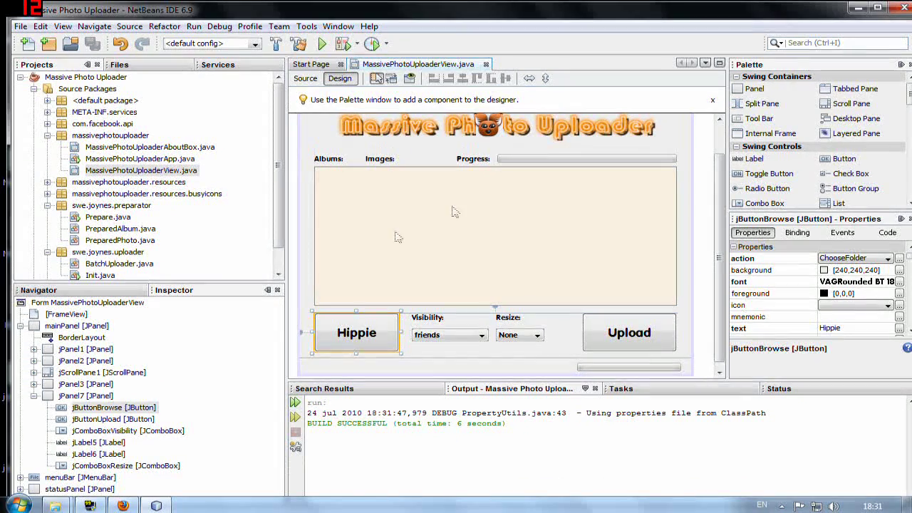
Open PreparedAlbum.java and PreparedPhoto.java from the preparator package and skim through their code
{"action": "double_click", "coordinate": [108, 228]}
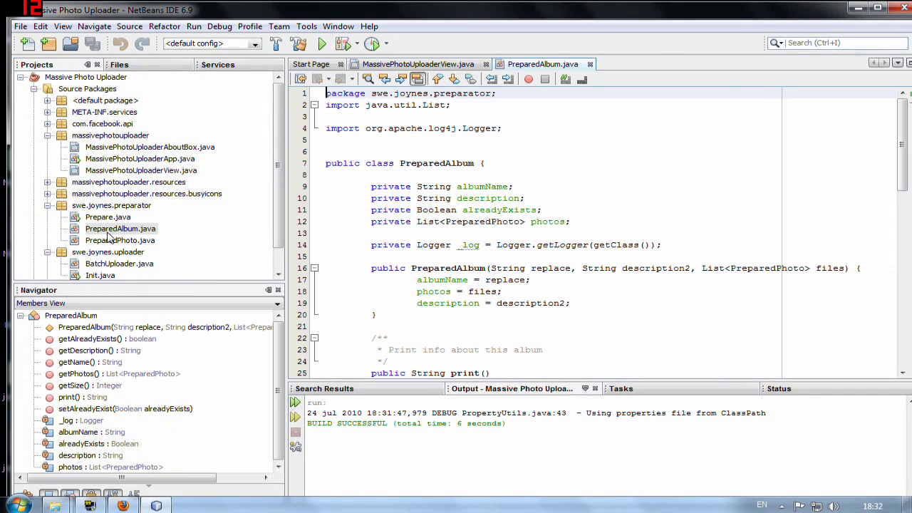
{"action": "left_click", "coordinate": [371, 254]}
{"action": "left_click_drag", "start_coordinate": [904, 143], "coordinate": [903, 264]}
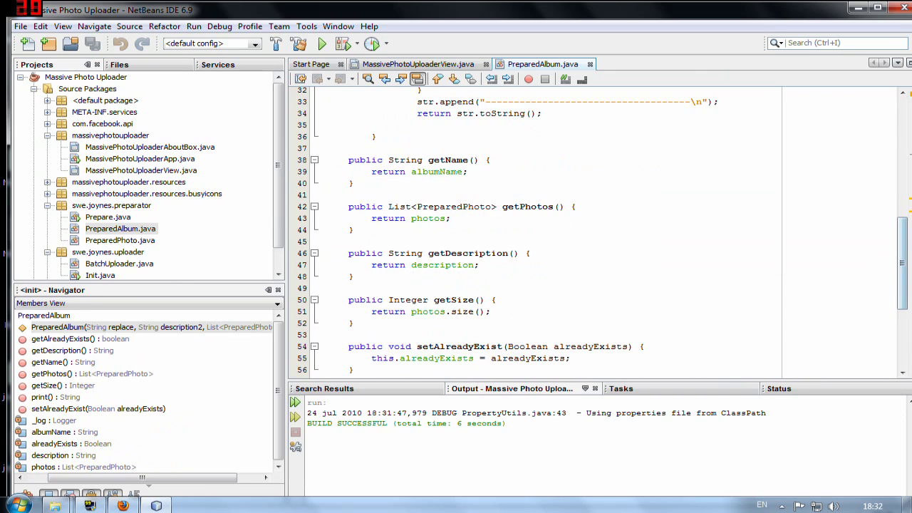
{"action": "double_click", "coordinate": [120, 240]}
{"action": "left_click", "coordinate": [509, 233]}
Open BatchUploader.java and examine the upload method's exception handling, including the expired-session branch
{"action": "double_click", "coordinate": [114, 264]}
{"action": "scroll", "coordinate": [492, 185], "scroll_direction": "down", "scroll_amount": 20}
{"action": "scroll", "coordinate": [406, 198], "scroll_direction": "down", "scroll_amount": 3}
{"action": "scroll", "coordinate": [406, 198], "scroll_direction": "up", "scroll_amount": 4}
{"action": "left_click", "coordinate": [406, 198]}
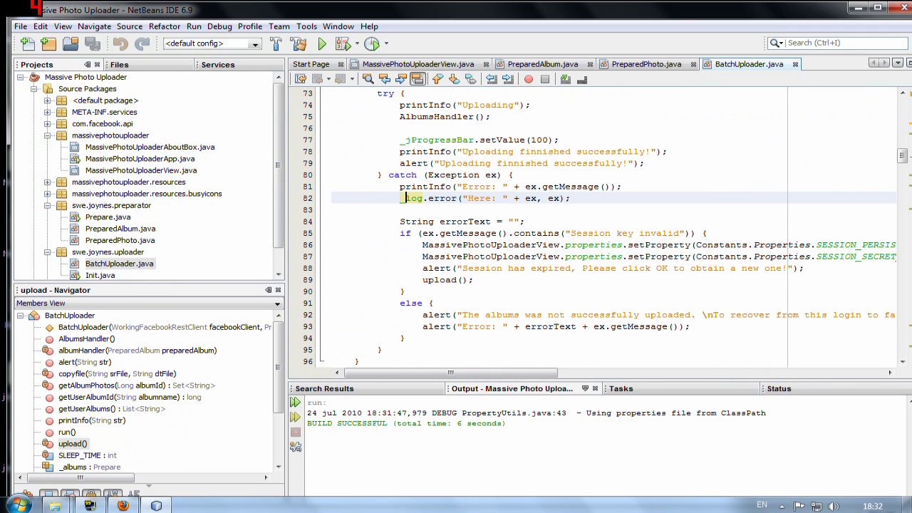
{"action": "left_click_drag", "start_coordinate": [388, 175], "coordinate": [464, 314]}
{"action": "left_click", "coordinate": [464, 302]}
{"action": "scroll", "coordinate": [464, 303], "scroll_direction": "down", "scroll_amount": 2}
{"action": "scroll", "coordinate": [464, 302], "scroll_direction": "up", "scroll_amount": 2}
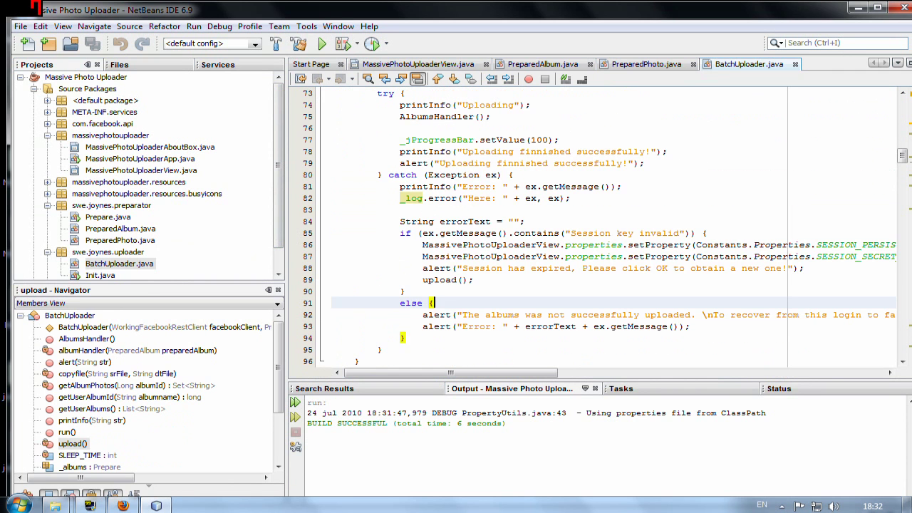
{"action": "left_click", "coordinate": [451, 175]}
{"action": "left_click", "coordinate": [417, 186]}
{"action": "left_click", "coordinate": [417, 221]}
Read the comment describing the AlbumsHandler method and the start of its code in BatchUploader.java
{"action": "scroll", "coordinate": [591, 228], "scroll_direction": "down", "scroll_amount": 7}
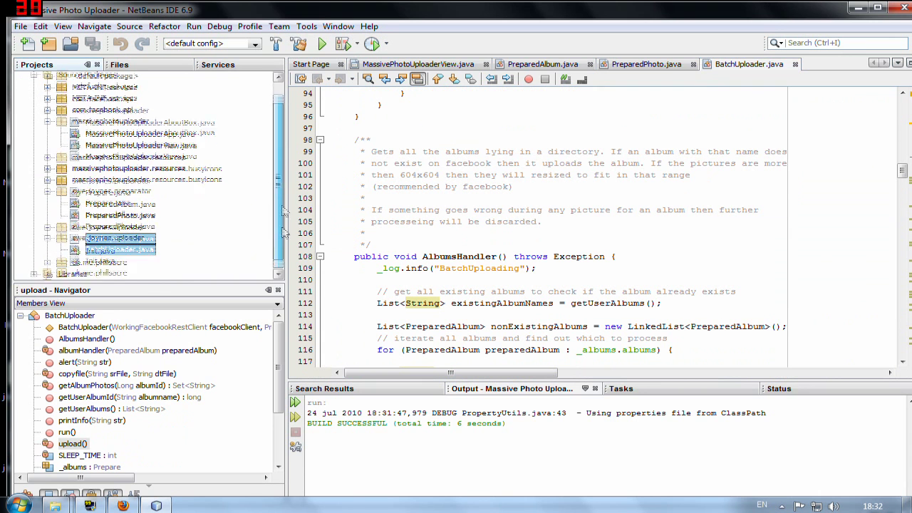
{"action": "left_click", "coordinate": [474, 163]}
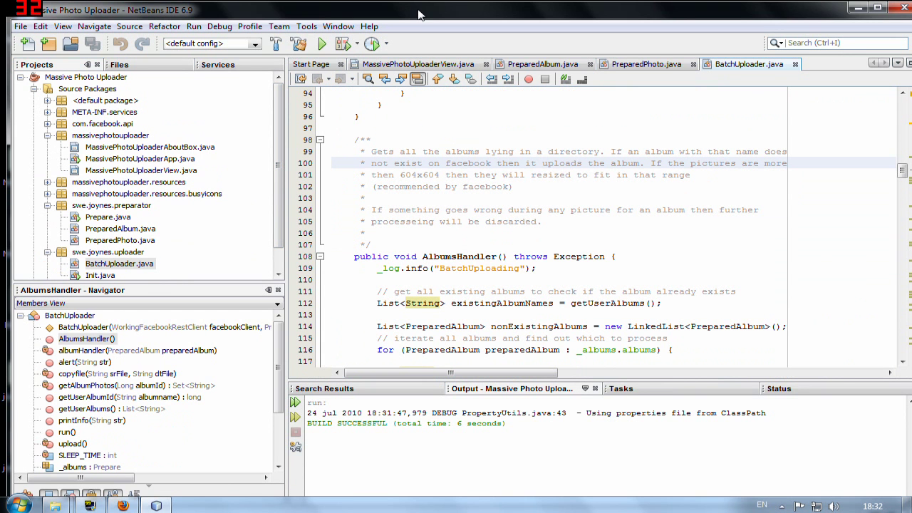
{"action": "key", "text": "Down"}
{"action": "key", "text": "Down"}
{"action": "key", "text": "Down"}
{"action": "key", "text": "Down"}
{"action": "key", "text": "Down"}
{"action": "key", "text": "Down"}
{"action": "key", "text": "Down"}
{"action": "key", "text": "Down"}
{"action": "key", "text": "Down"}
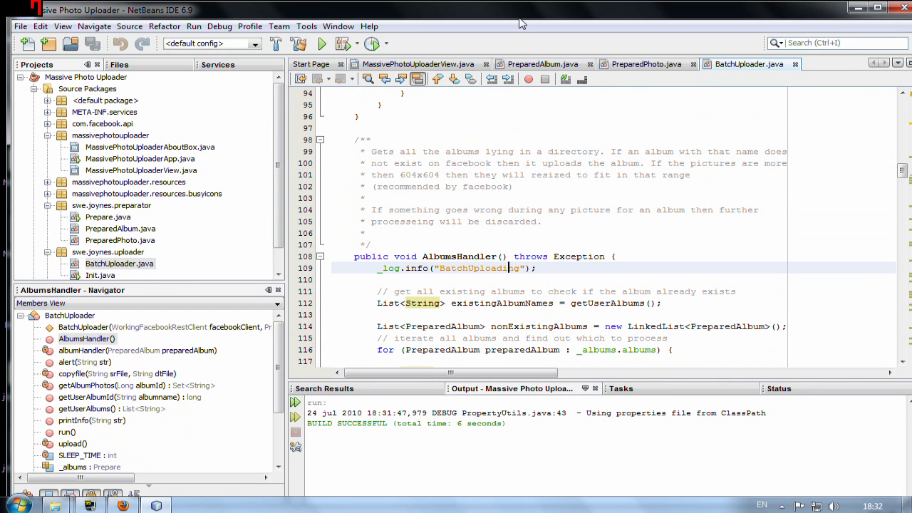
{"action": "key", "text": "Up"}
{"action": "key", "text": "Up"}
{"action": "key", "text": "Up"}
{"action": "key", "text": "Up"}
{"action": "key", "text": "Up"}
{"action": "key", "text": "Up"}
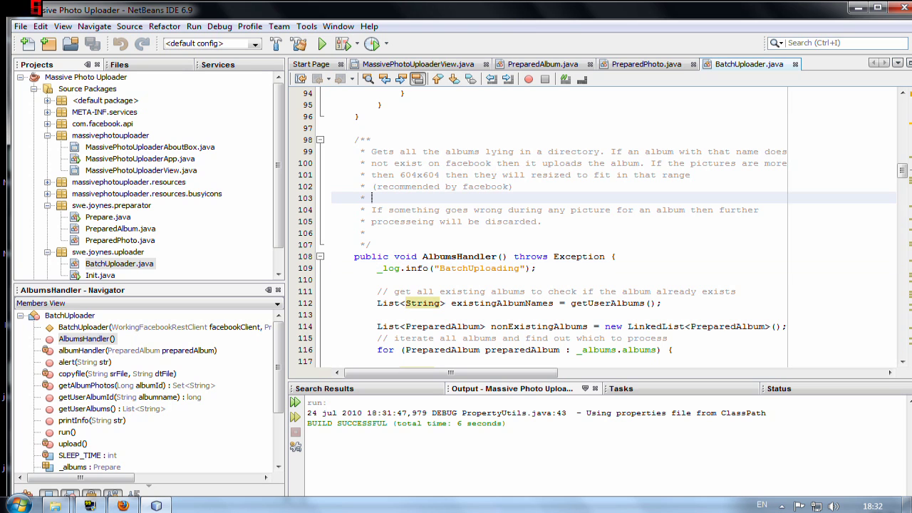
Close NetBeans, switch to the Massive-Photo-Uploader GitHub page in Firefox and reposition the browser window
{"action": "double_click", "coordinate": [550, 12]}
{"action": "left_click", "coordinate": [868, 44]}
{"action": "left_click", "coordinate": [144, 92]}
{"action": "left_click", "coordinate": [551, 79]}
{"action": "left_click_drag", "start_coordinate": [567, 39], "coordinate": [538, 44]}
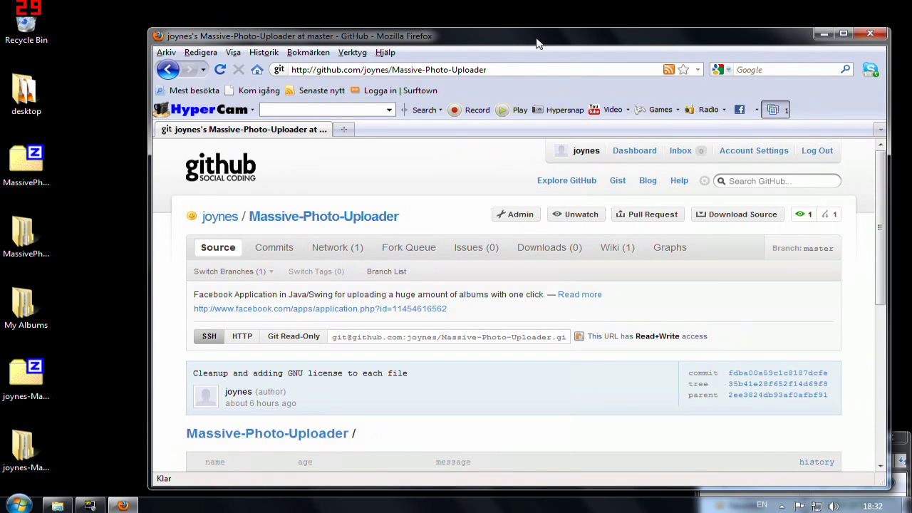
{"action": "left_click_drag", "start_coordinate": [538, 44], "coordinate": [449, 36]}
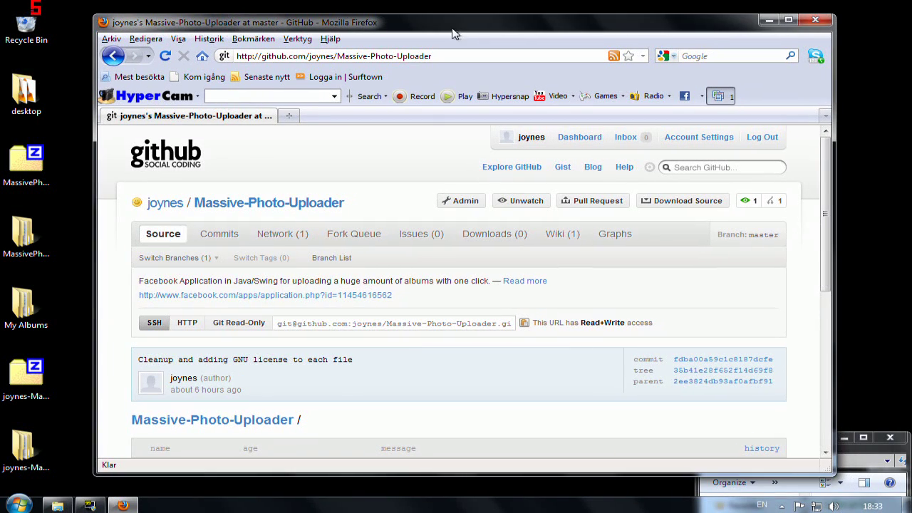